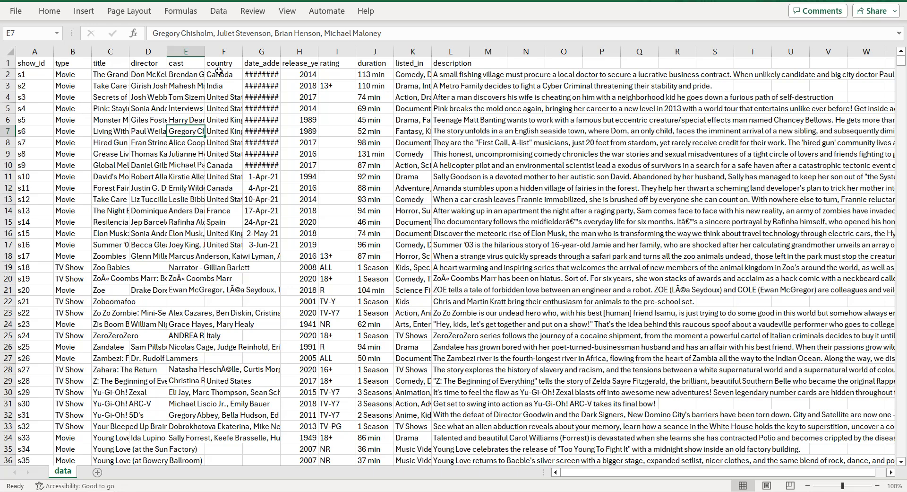
# Step: Widen the date_added column so that its dates fit
pyautogui.doubleClick(280, 51)
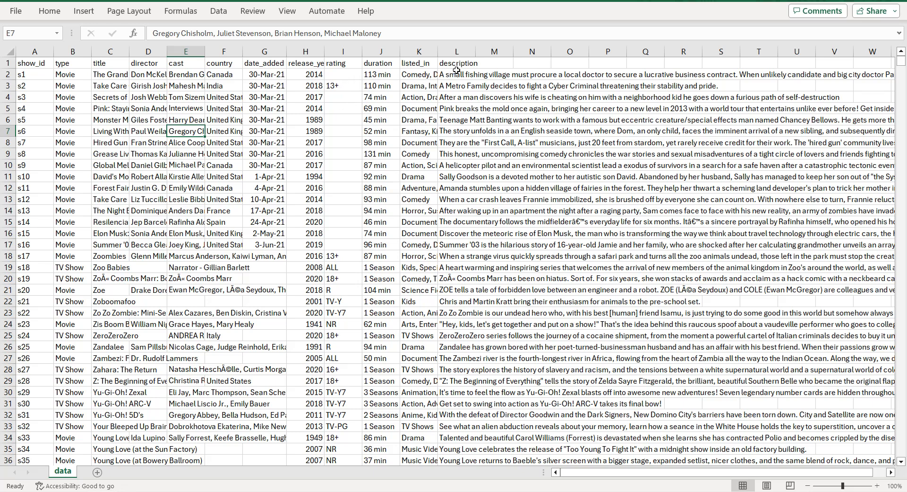
pyautogui.hotkey('alt', 'Tab')
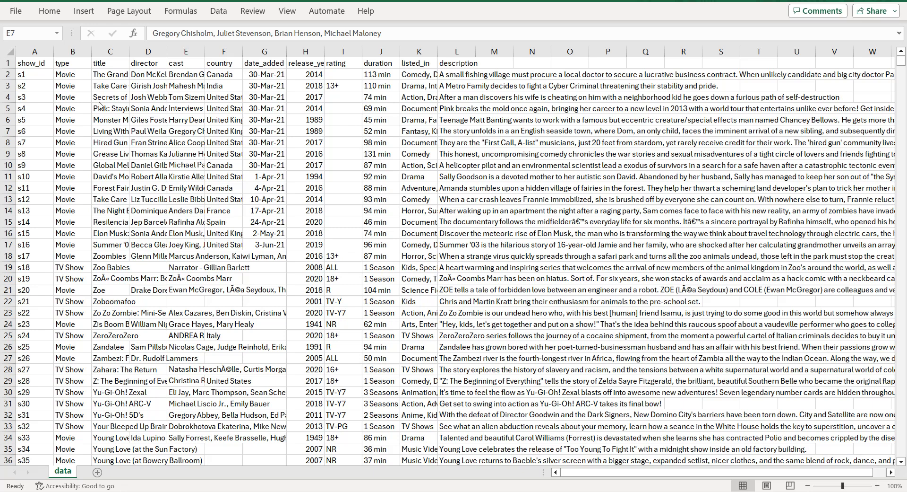
# Step: Insert a PivotTable on a new worksheet from the data range A1:L9669
pyautogui.click(87, 13)
pyautogui.click(19, 34)
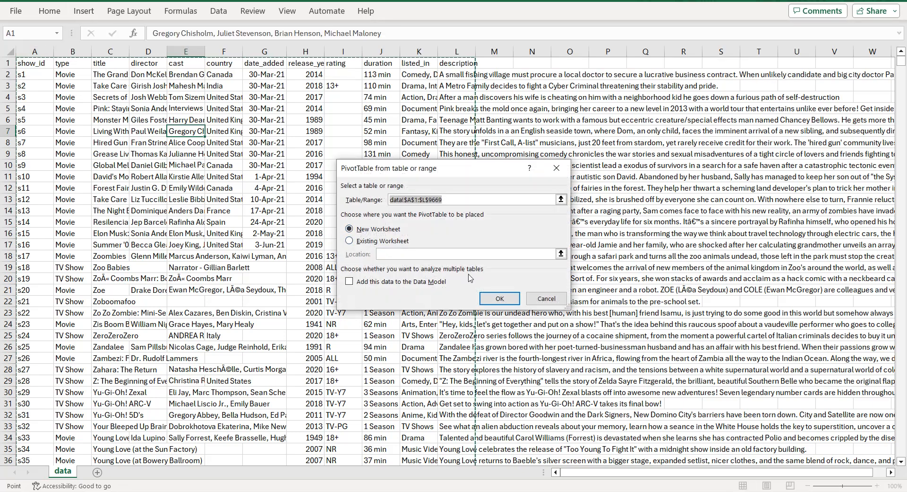
pyautogui.click(500, 297)
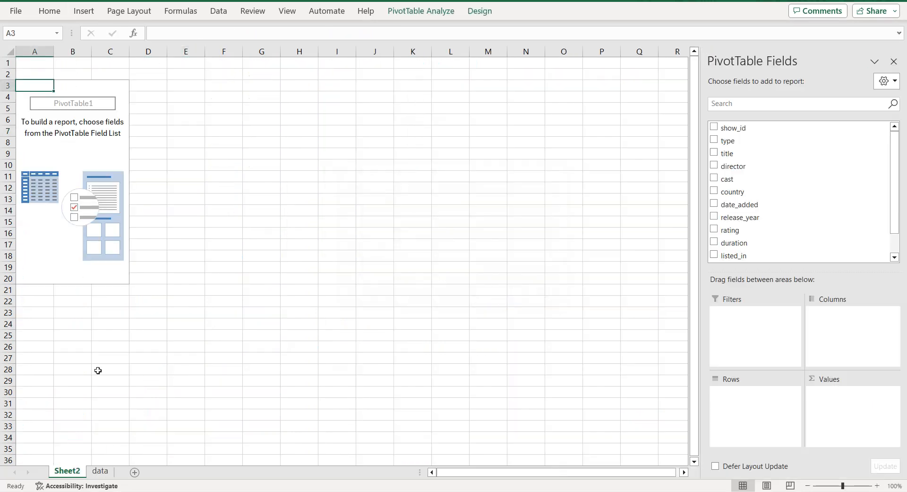
# Step: Rename the new PivotTable sheet "Top 10 genres by total shows" and place it after the data sheet
pyautogui.doubleClick(71, 471)
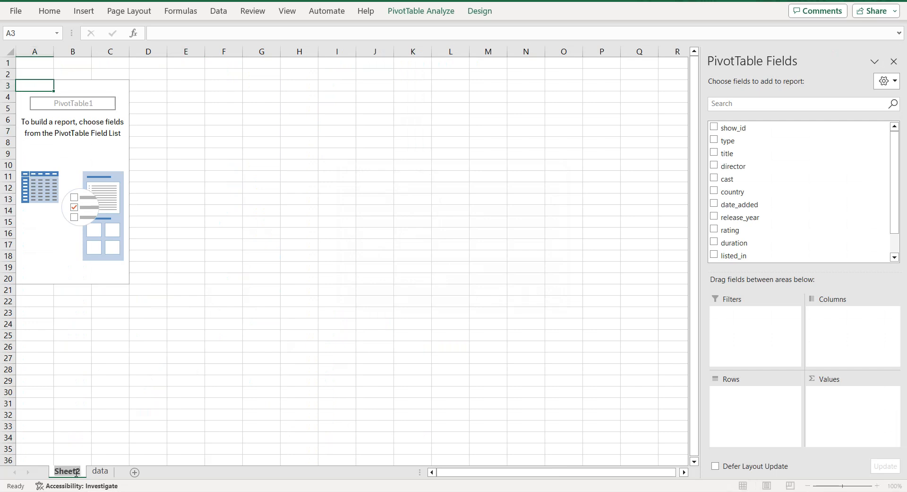
pyautogui.write('Top 10 genres by tot')
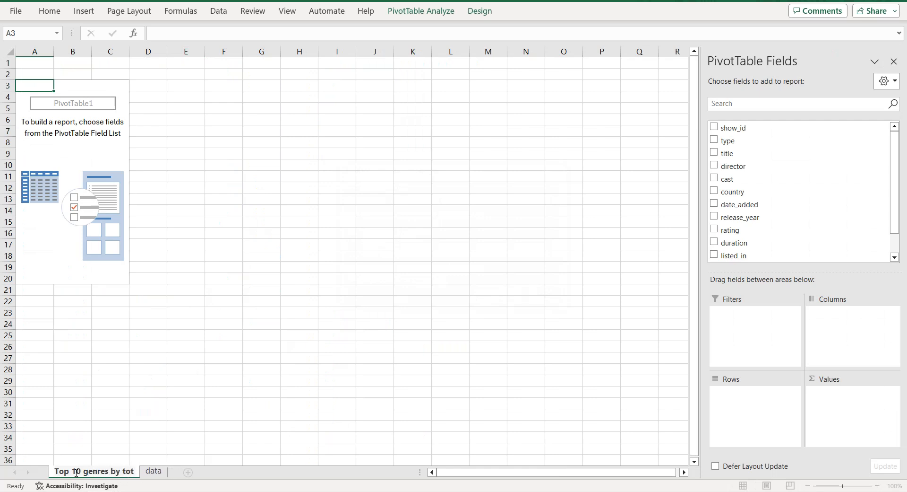
pyautogui.write('al sho')
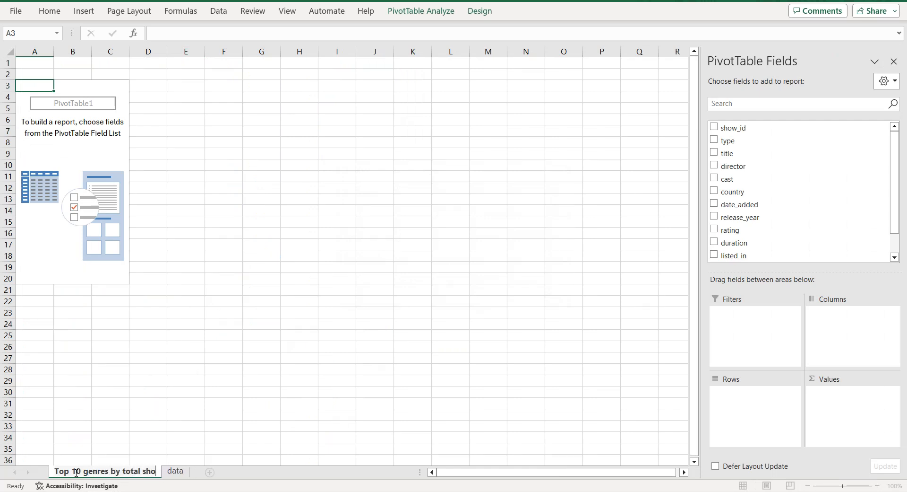
pyautogui.write('ws')
pyautogui.press('Return')
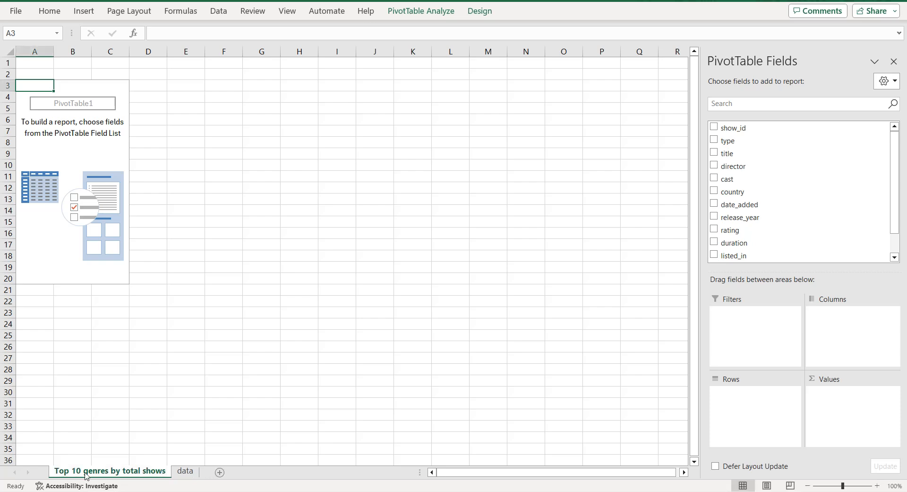
pyautogui.moveTo(202, 470); pyautogui.dragTo(66, 471)
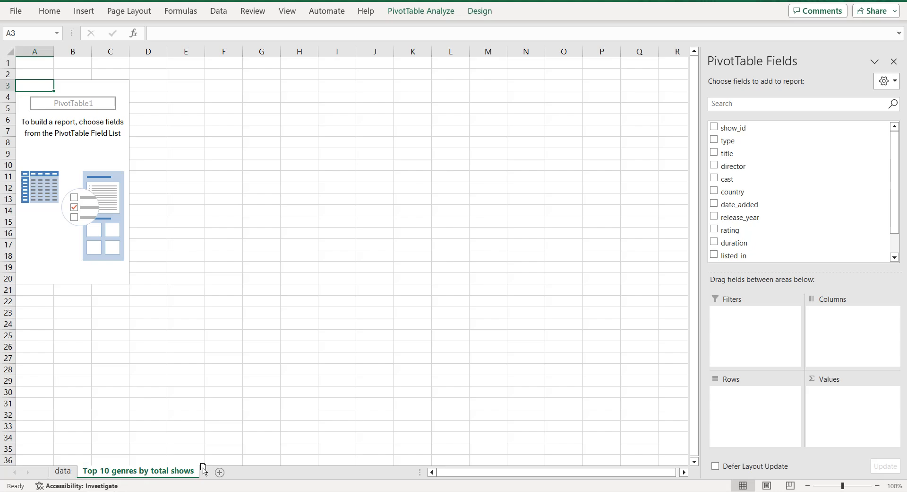
# Step: Insert a second PivotTable on a new worksheet from the data sheet's range A1:L9669
pyautogui.click(61, 470)
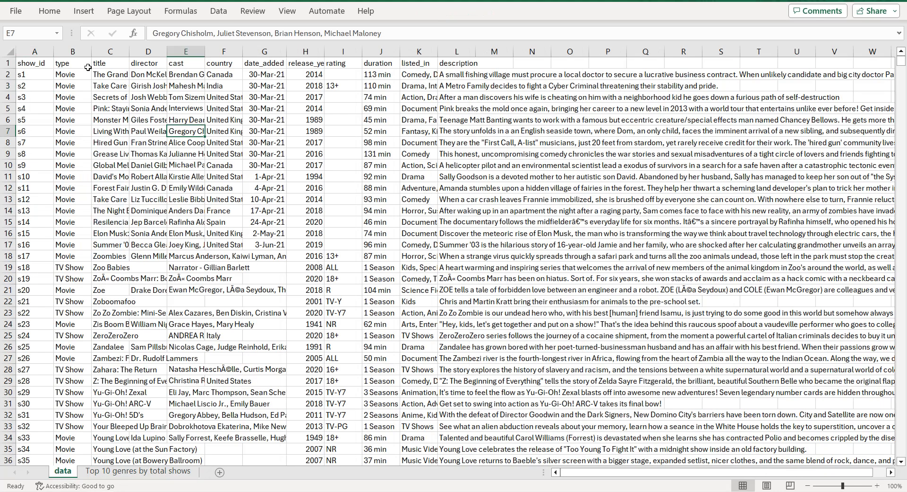
pyautogui.click(84, 11)
pyautogui.click(34, 33)
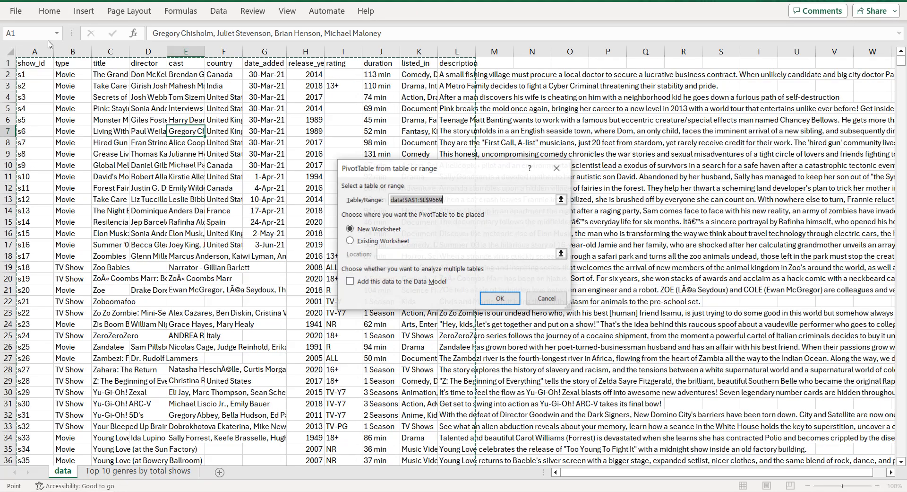
pyautogui.click(493, 299)
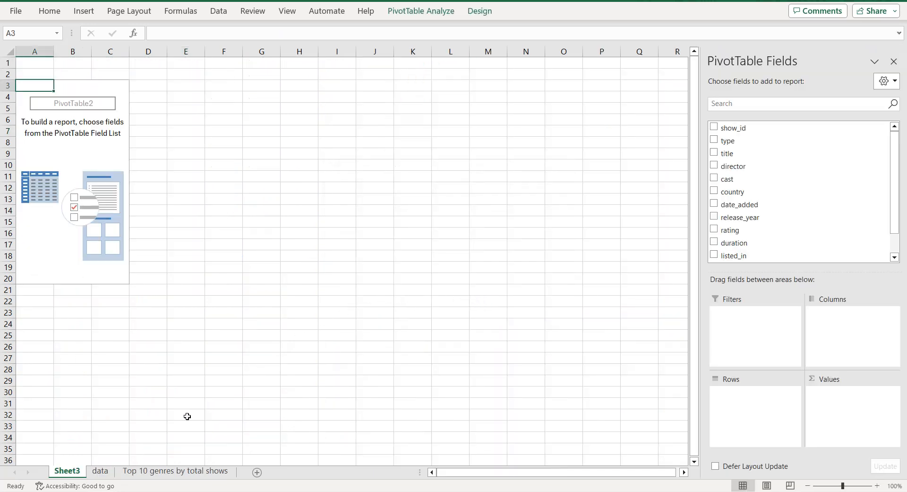
# Step: Rename the second PivotTable sheet "Top 10 ratings by total shows" and move it behind the genres sheet
pyautogui.write('Top 10 ratings by total')
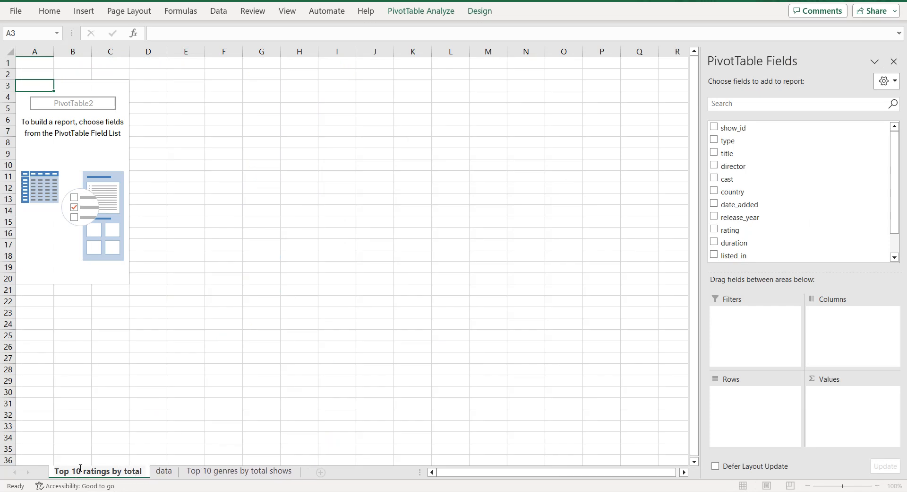
pyautogui.write(' shows')
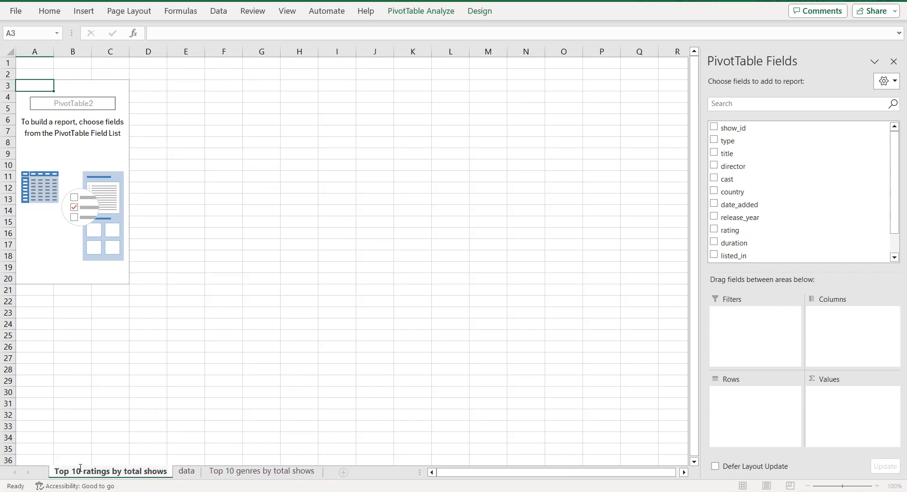
pyautogui.press('Return')
pyautogui.moveTo(79, 471); pyautogui.dragTo(327, 469)
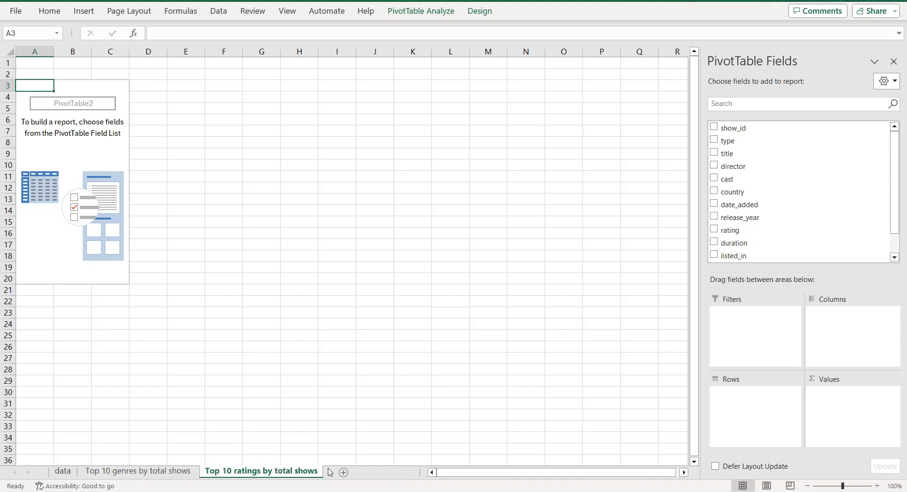
# Step: Insert a third PivotTable on a new worksheet from the full table on the data sheet
pyautogui.click(63, 471)
pyautogui.click(84, 11)
pyautogui.click(21, 32)
pyautogui.click(501, 297)
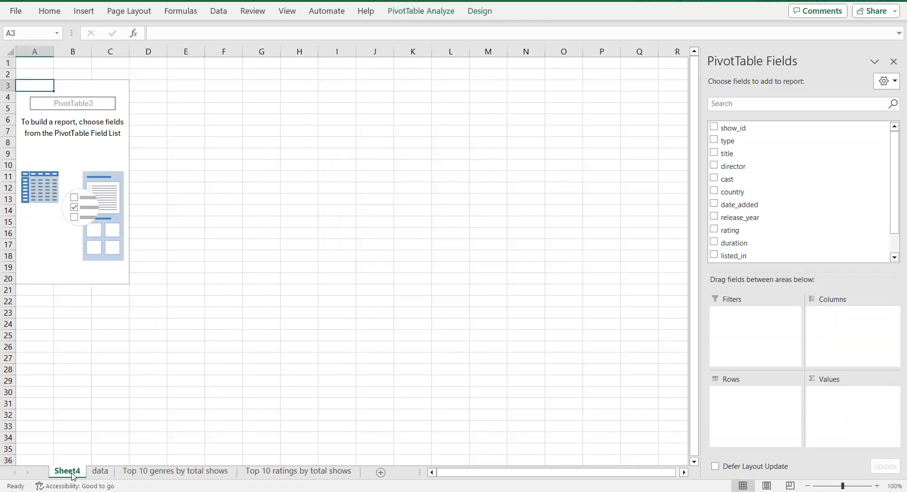
# Step: Rename the third PivotTable sheet "Total shows by release year" and move it behind the ratings sheet
pyautogui.doubleClick(73, 474)
pyautogui.write('Total sh')
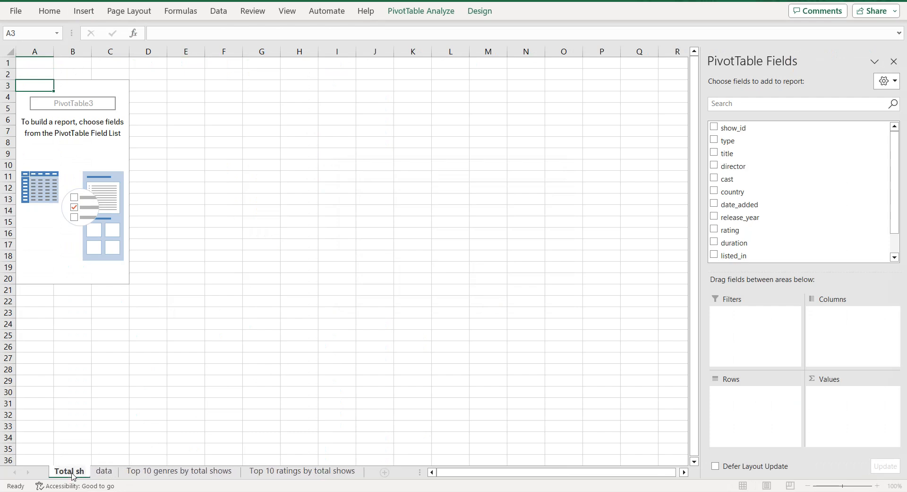
pyautogui.write('ows by r')
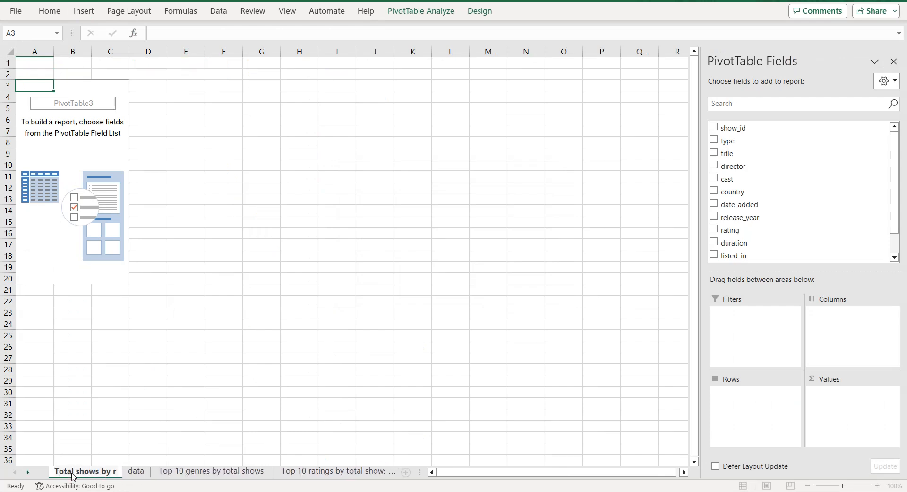
pyautogui.write('elease year')
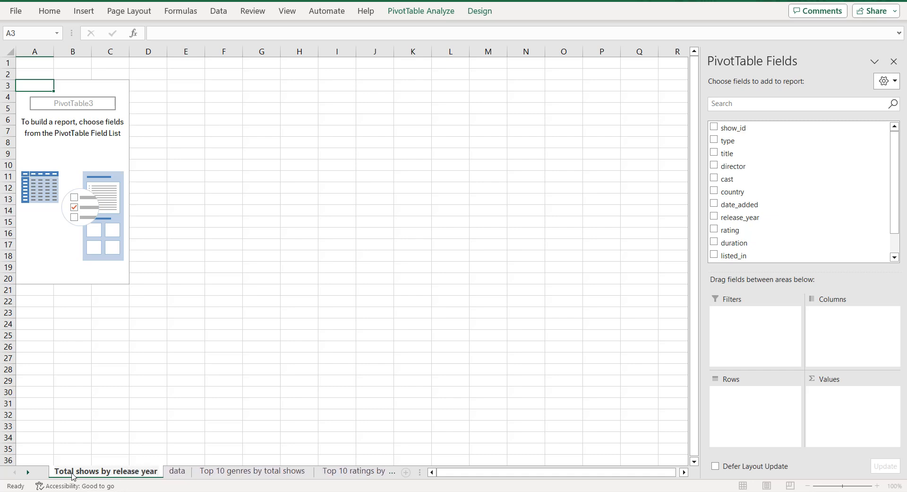
pyautogui.press('Return')
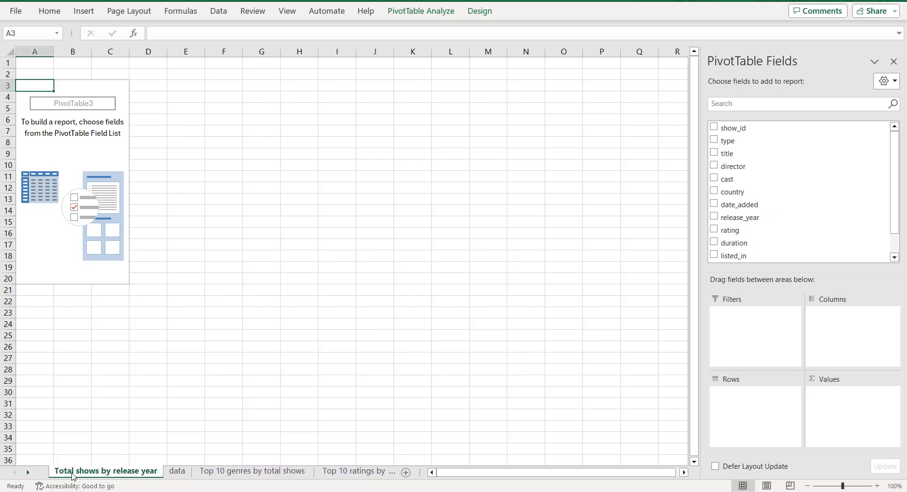
pyautogui.moveTo(73, 473)
pyautogui.mouseDown()
pyautogui.moveTo(390, 464)
pyautogui.moveTo(325, 464)
pyautogui.mouseUp()
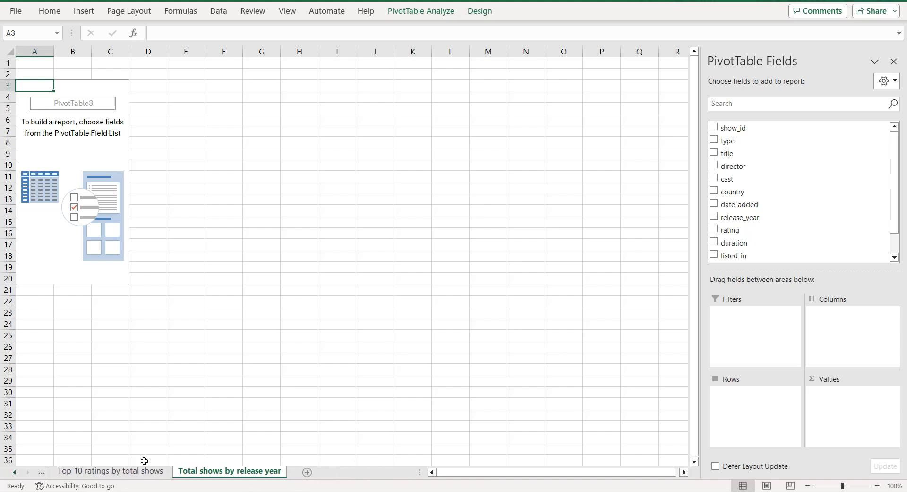
# Step: Go back to the data sheet and insert a fourth PivotTable from A1:L9669 on a new worksheet
pyautogui.click(14, 472)
pyautogui.click(15, 472)
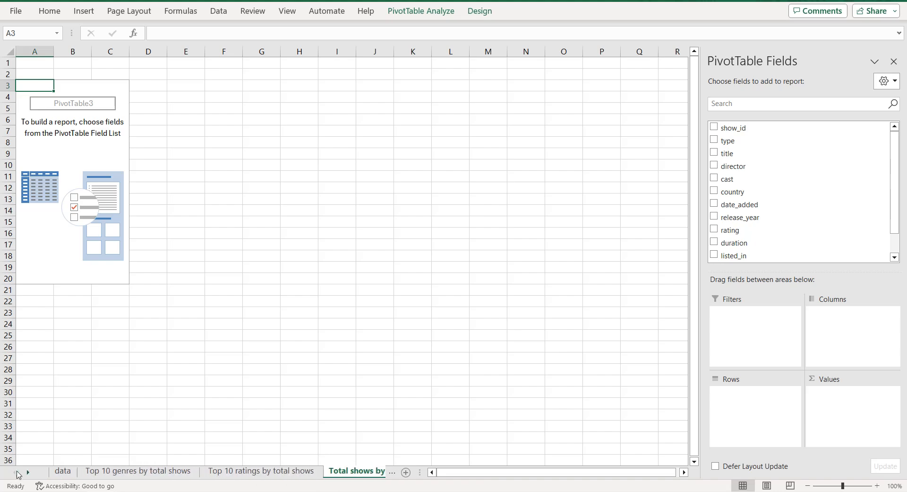
pyautogui.click(63, 471)
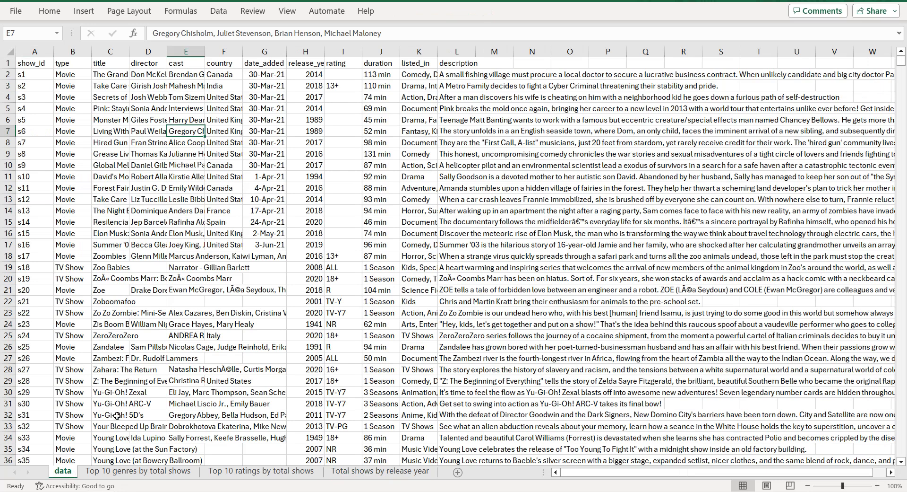
pyautogui.click(84, 11)
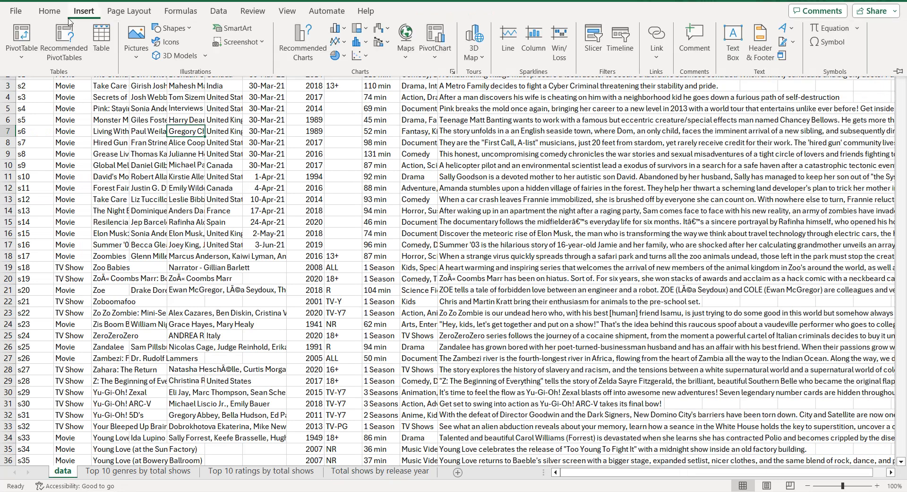
pyautogui.click(19, 36)
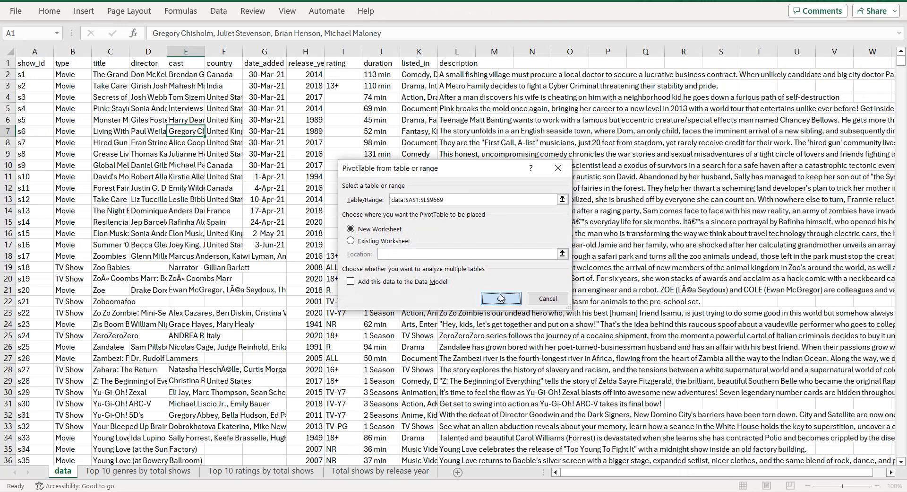
pyautogui.click(501, 297)
# Step: Rename the fourth PivotTable sheet "Total shows by type" and move it behind the release year sheet
pyautogui.doubleClick(70, 470)
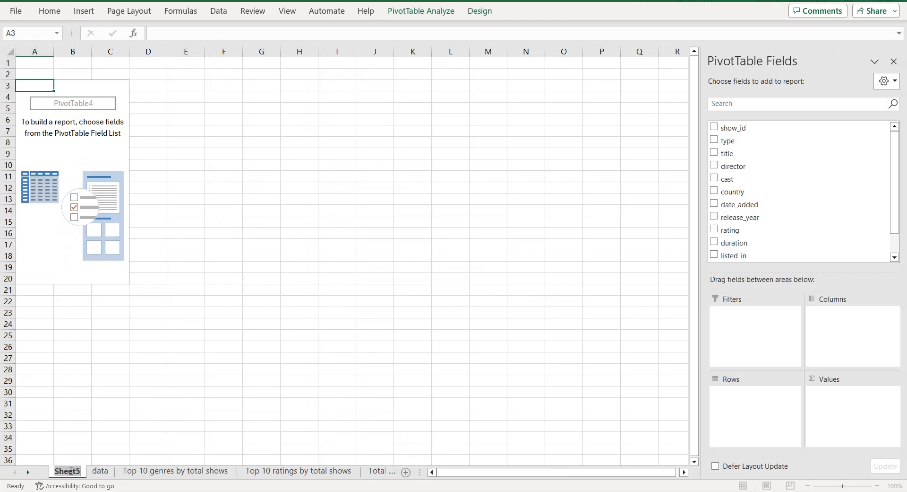
pyautogui.write('Total')
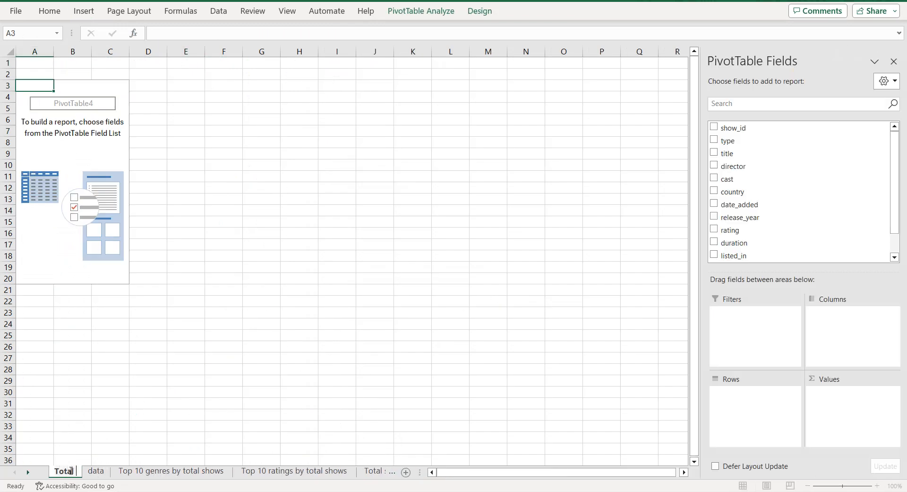
pyautogui.write(' show')
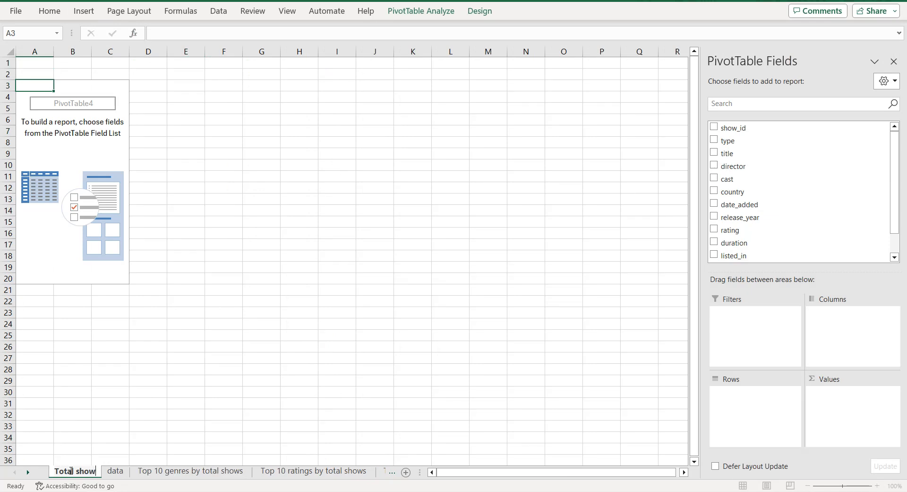
pyautogui.write('s by type')
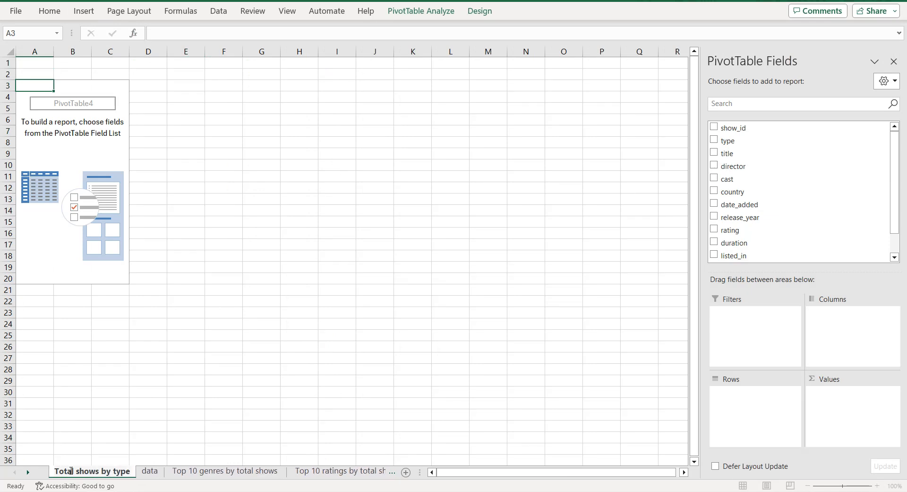
pyautogui.press('Return')
pyautogui.moveTo(130, 467); pyautogui.dragTo(287, 463)
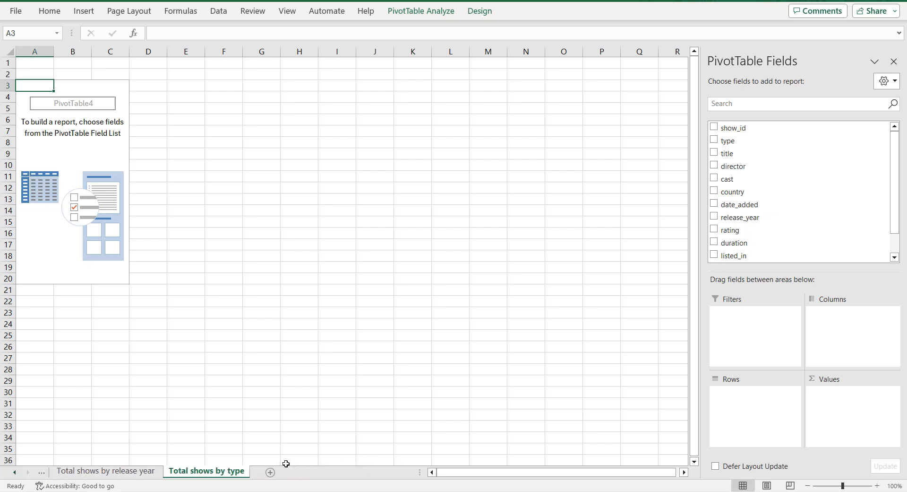
# Step: Go back to the data sheet and insert a fifth PivotTable from its table on a new worksheet
pyautogui.click(15, 472)
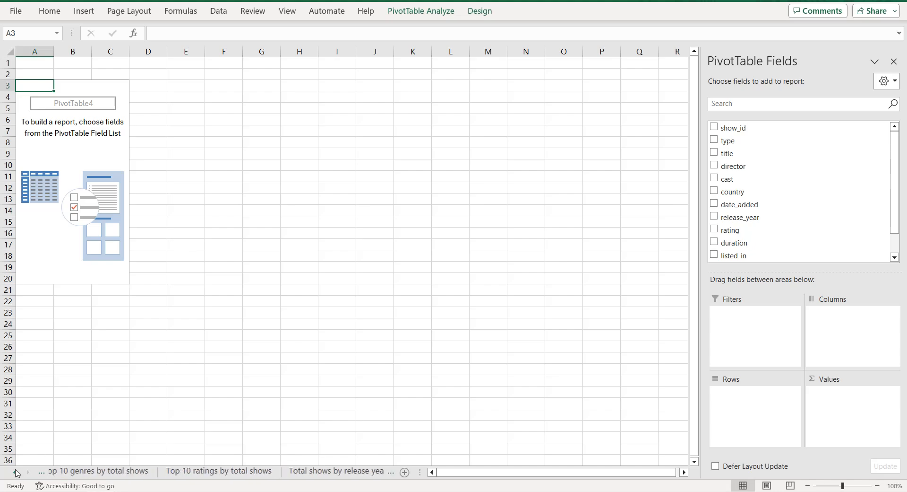
pyautogui.click(14, 472)
pyautogui.click(67, 473)
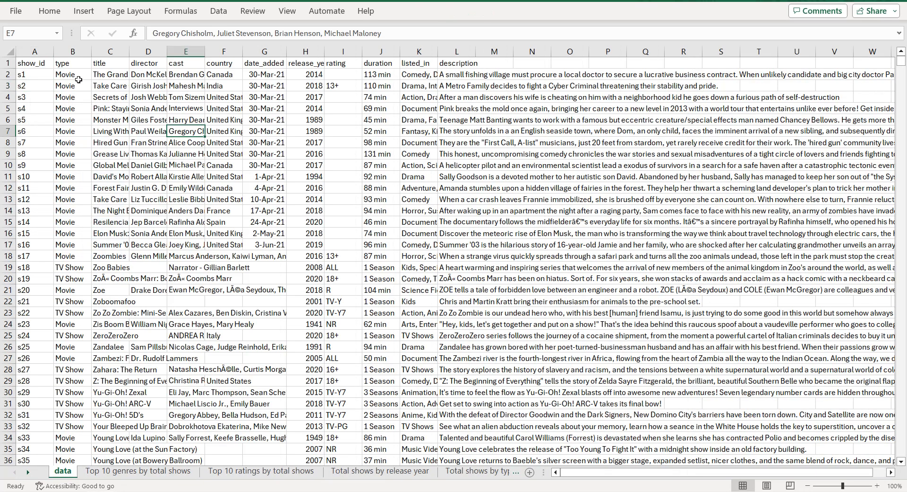
pyautogui.click(85, 14)
pyautogui.click(22, 32)
pyautogui.click(487, 297)
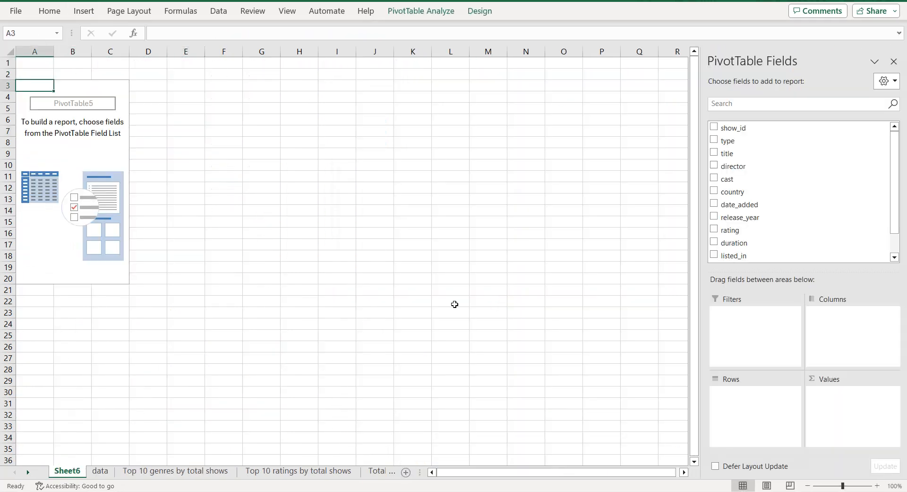
# Step: Rename the fifth PivotTable sheet "Map" and move it to the end of the workbook's sheets
pyautogui.doubleClick(66, 471)
pyautogui.write('Map')
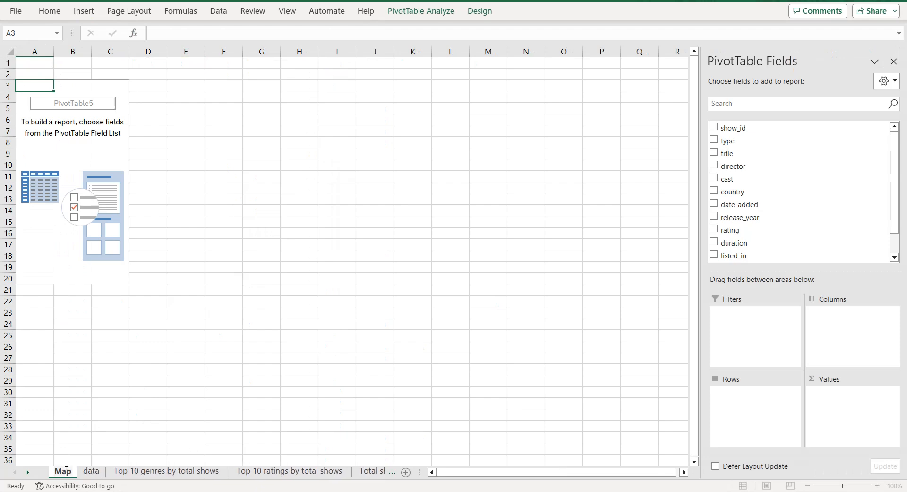
pyautogui.press('Return')
pyautogui.moveTo(68, 474)
pyautogui.mouseDown()
pyautogui.moveTo(395, 468)
pyautogui.moveTo(376, 466)
pyautogui.mouseUp()
# Step: Return to the data sheet at the start of the workbook
pyautogui.click(15, 471)
pyautogui.click(15, 472)
pyautogui.click(15, 472)
pyautogui.click(65, 472)
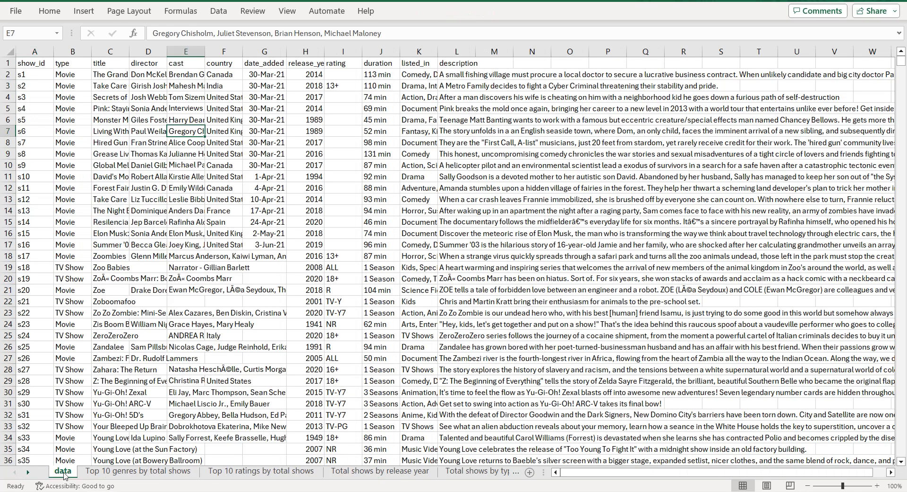
# Step: Insert a sixth PivotTable from the data sheet's range A1:L9669 on a new worksheet
pyautogui.click(76, 18)
pyautogui.click(19, 32)
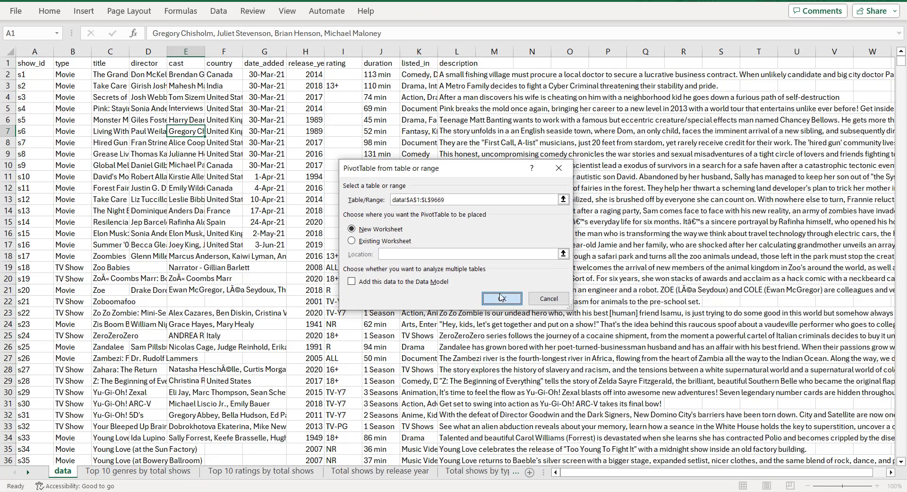
pyautogui.click(502, 298)
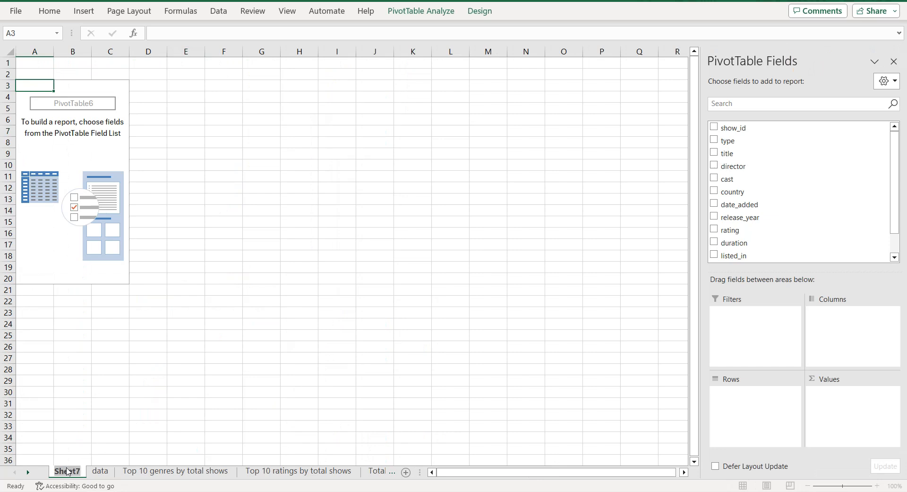
# Step: Rename the sixth PivotTable sheet "Cards" and move it to the end of the workbook, behind the Map sheet
pyautogui.write('Cards')
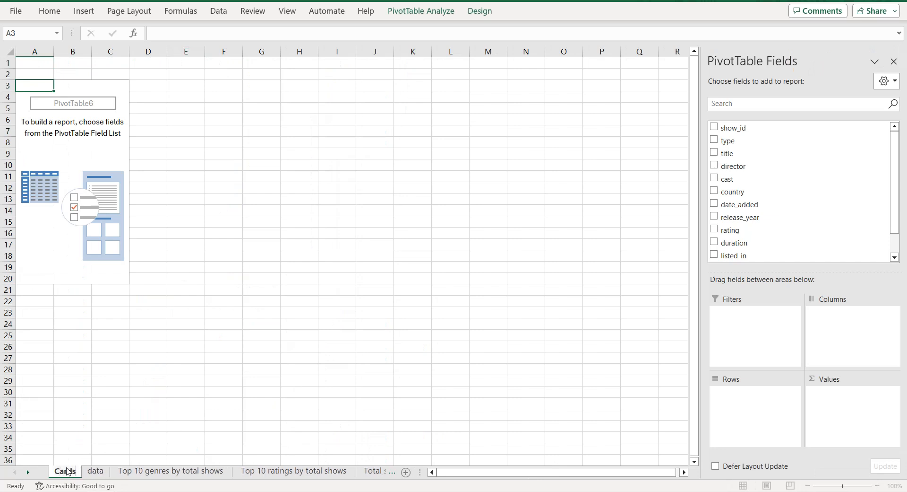
pyautogui.press('Return')
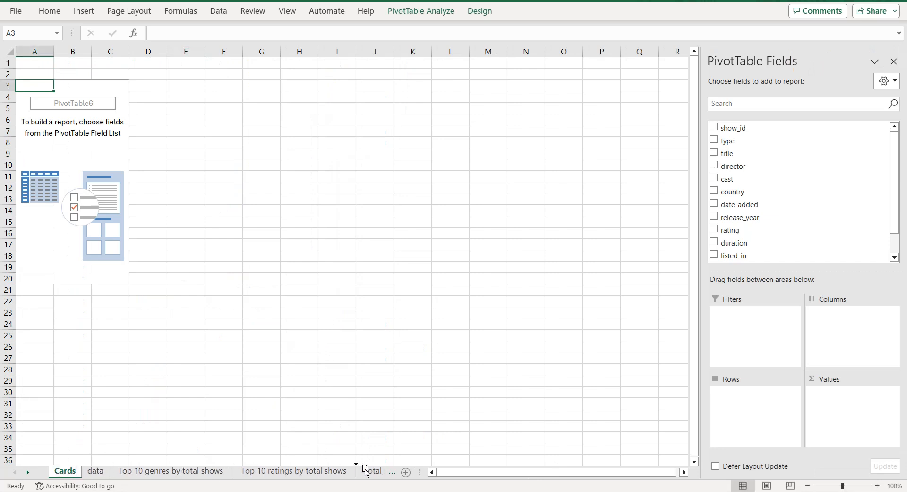
pyautogui.click(392, 471)
pyautogui.click(393, 471)
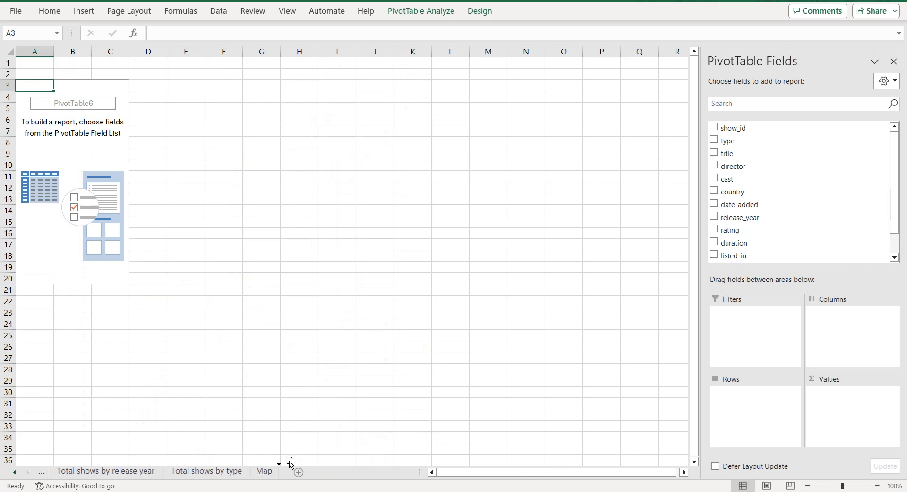
pyautogui.moveTo(282, 463); pyautogui.dragTo(282, 462)
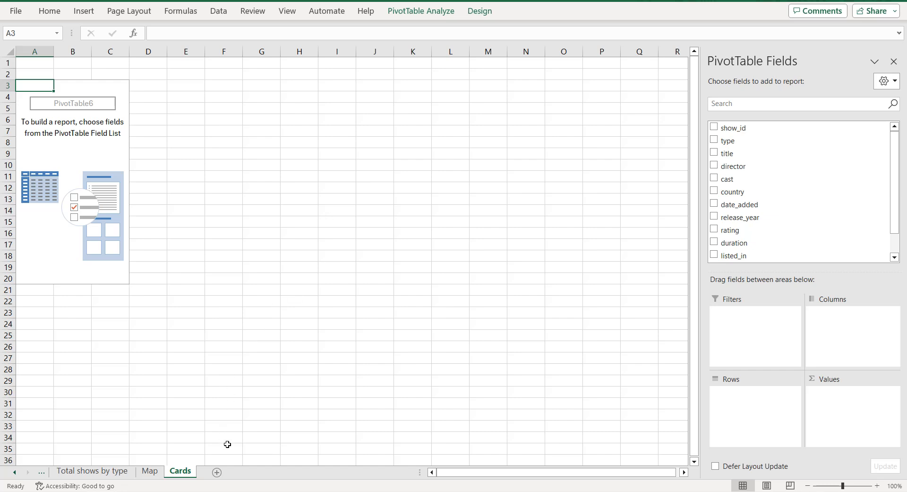
# Step: Add a blank worksheet named "Dashboard" after the Cards sheet and hide its gridlines
pyautogui.click(217, 472)
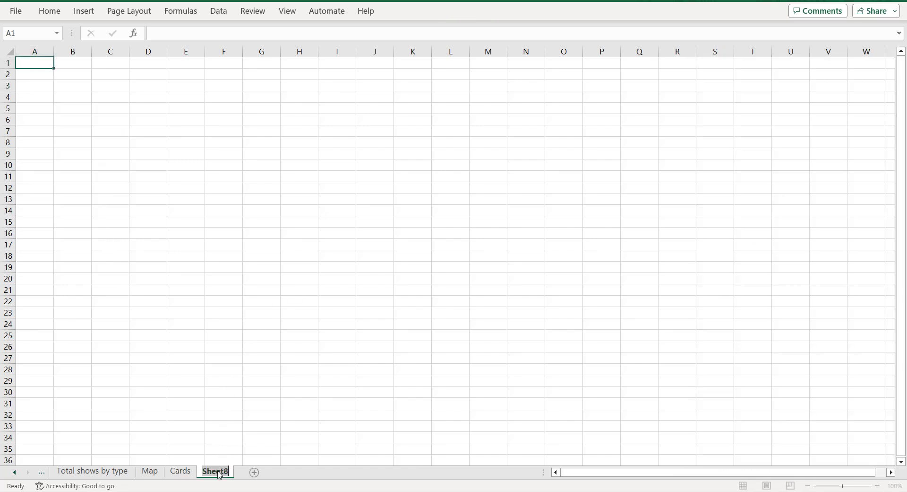
pyautogui.write('Dashboard')
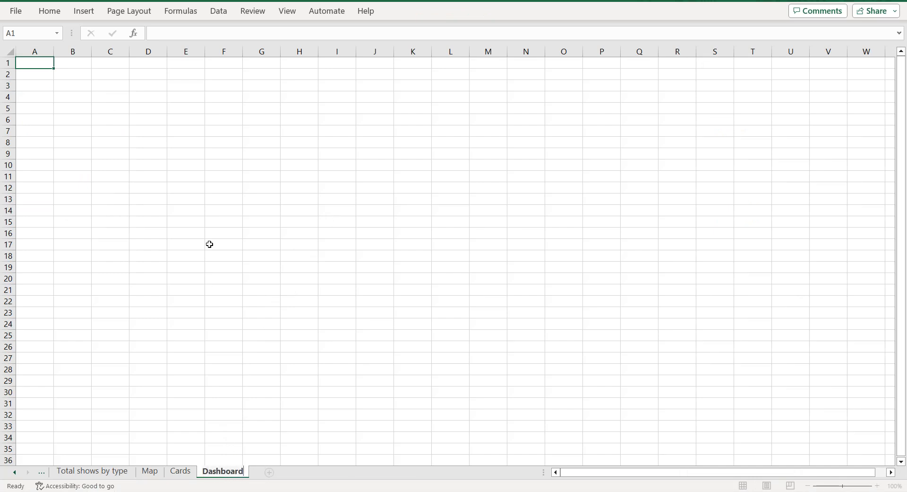
pyautogui.click(193, 162)
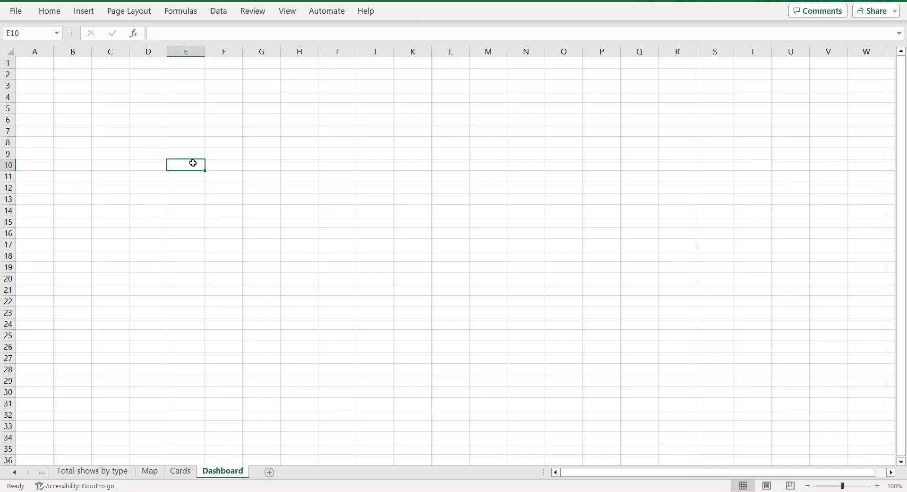
pyautogui.click(286, 13)
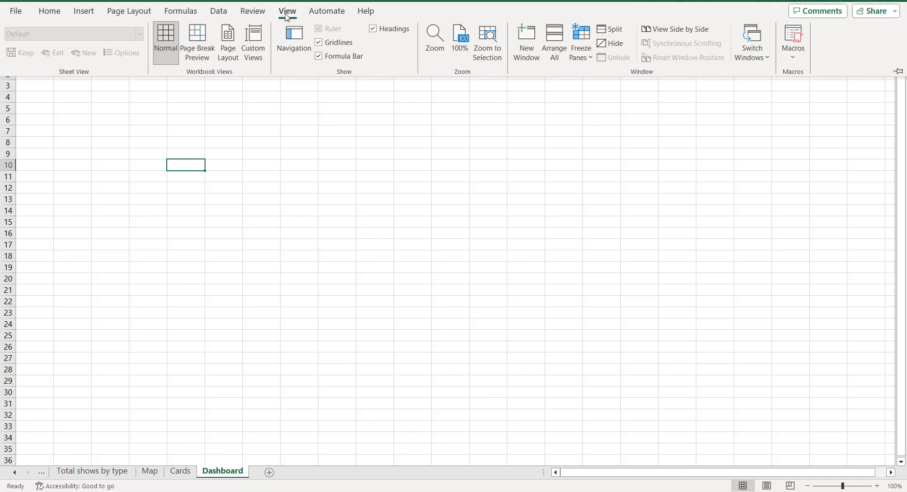
pyautogui.click(319, 43)
# Step: Fill every cell of the Dashboard sheet with a custom very dark navy background colour
pyautogui.click(90, 115)
pyautogui.hotkey('ctrl', 'a')
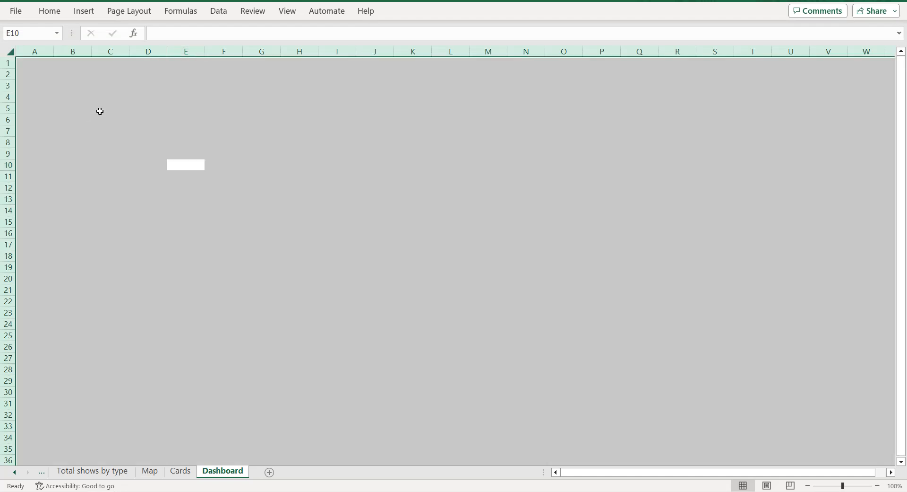
pyautogui.rightClick(102, 111)
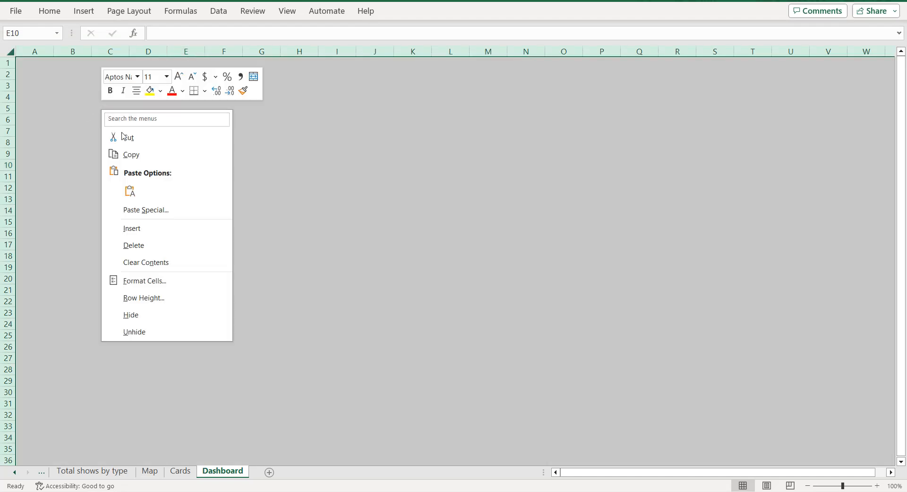
pyautogui.click(147, 281)
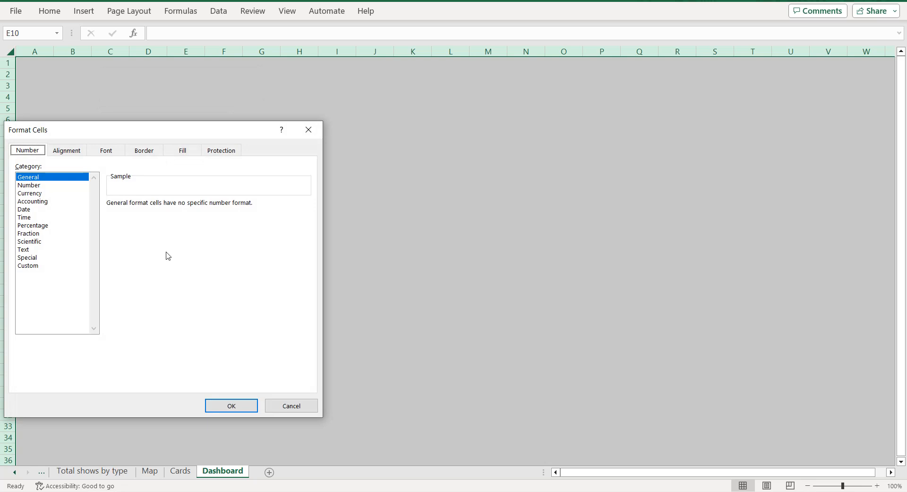
pyautogui.click(183, 150)
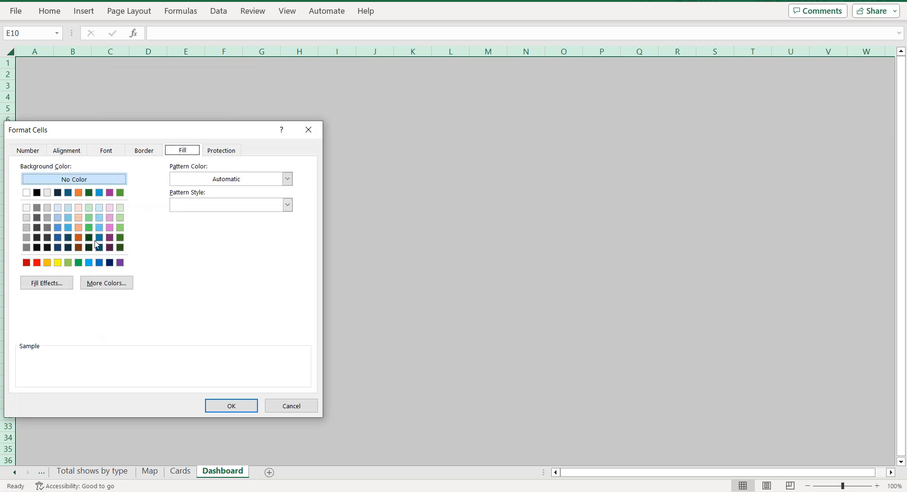
pyautogui.click(106, 283)
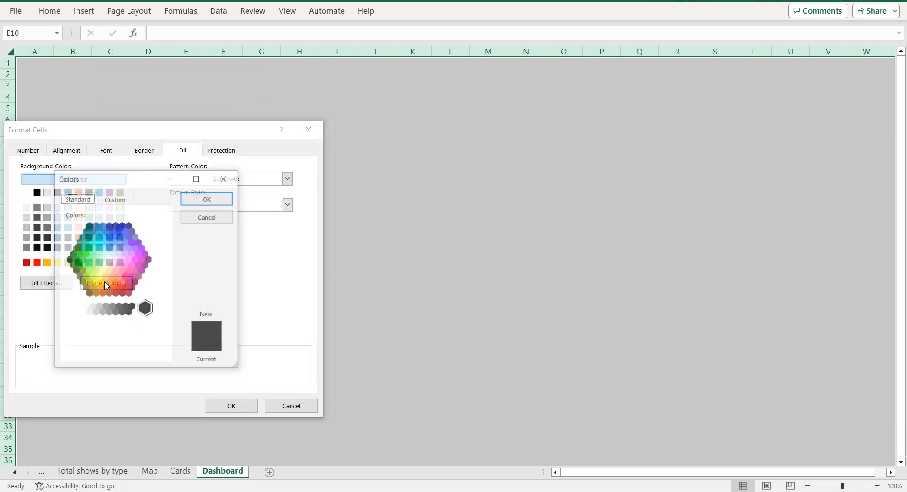
pyautogui.click(124, 201)
pyautogui.click(137, 350)
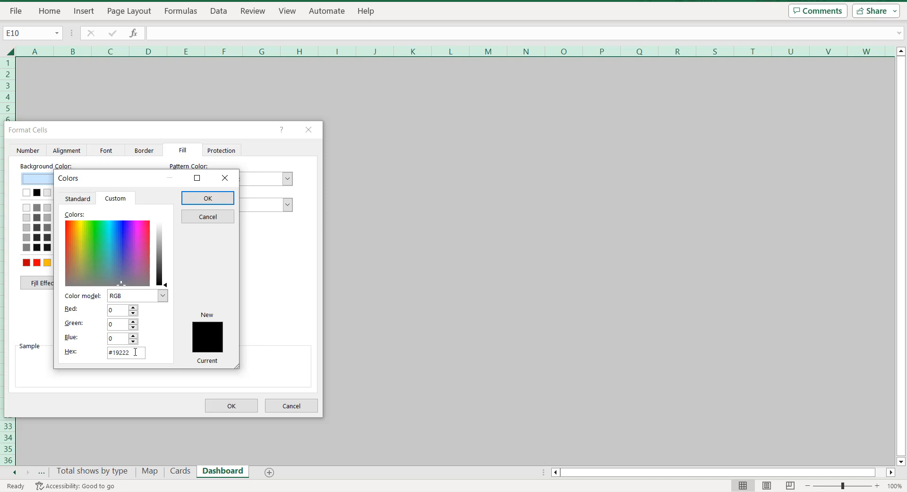
pyautogui.click(223, 198)
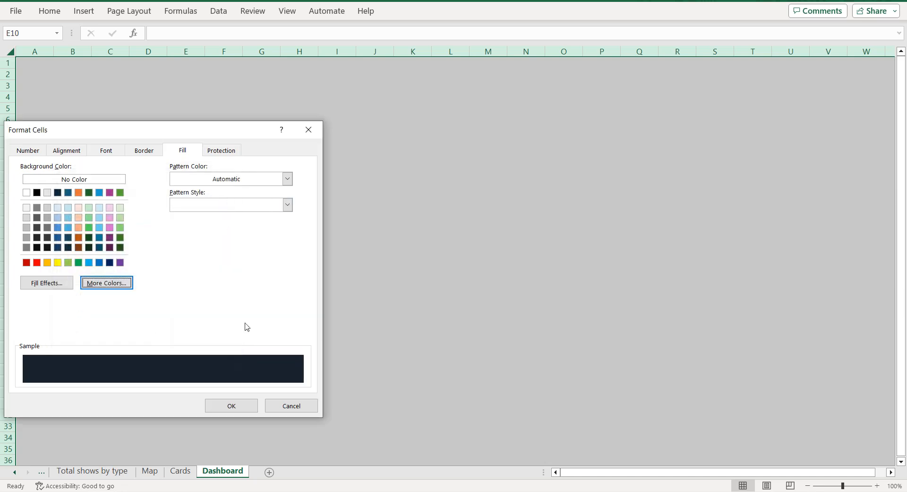
pyautogui.click(241, 406)
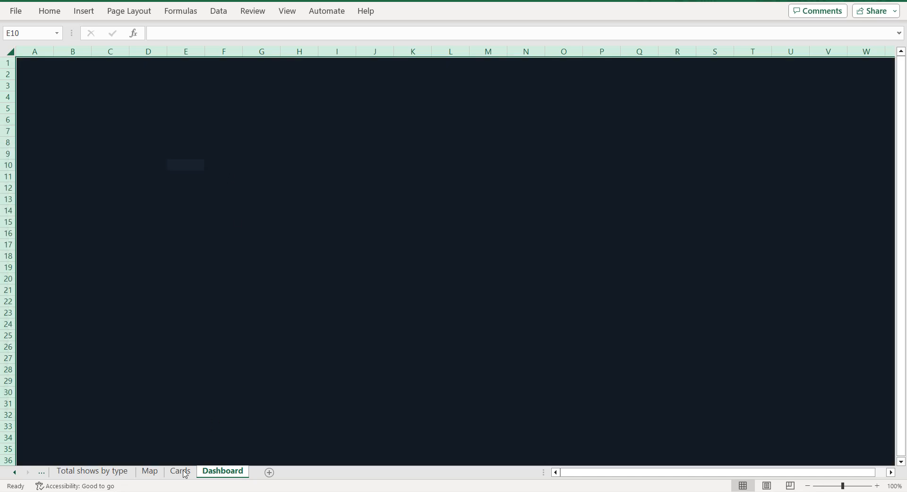
# Step: Move the Dashboard sheet to directly behind the data sheet
pyautogui.click(43, 472)
pyautogui.moveTo(45, 471); pyautogui.dragTo(81, 469)
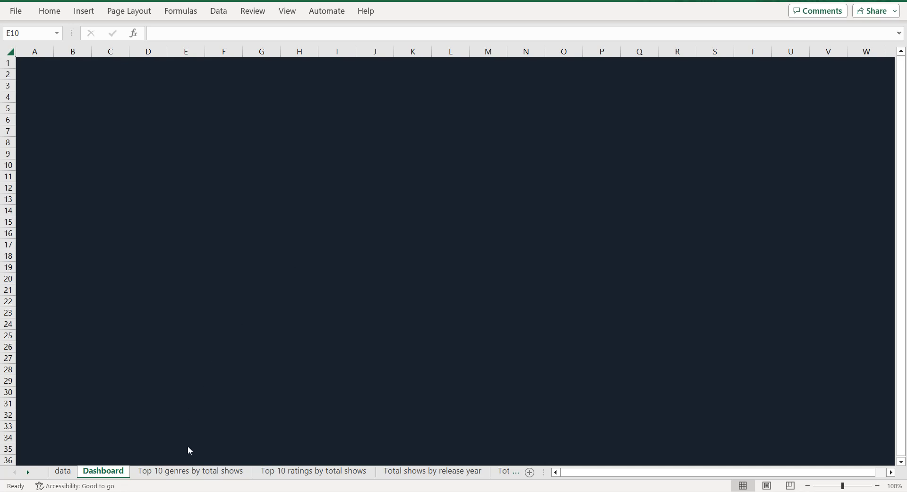
# Step: On the "Top 10 genres by total shows" sheet, build the PivotTable with listed_in as rows and Count of listed_in as values
pyautogui.click(192, 471)
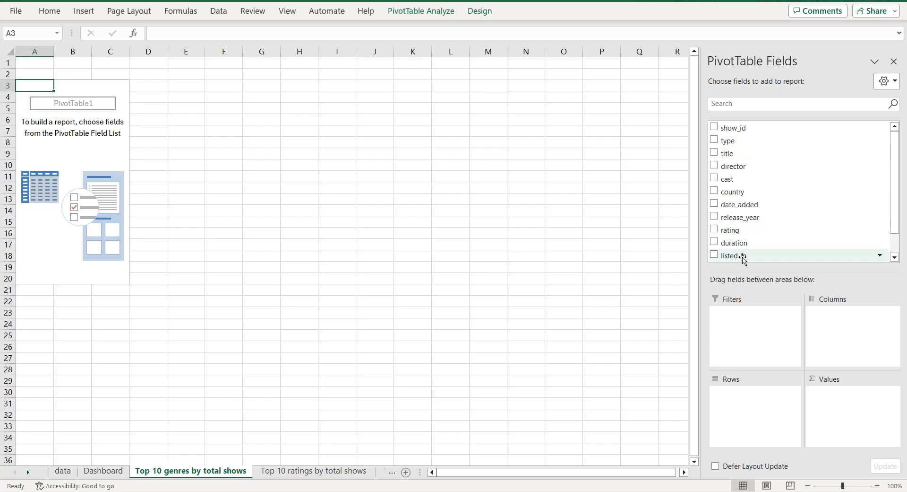
pyautogui.moveTo(729, 257); pyautogui.dragTo(741, 396)
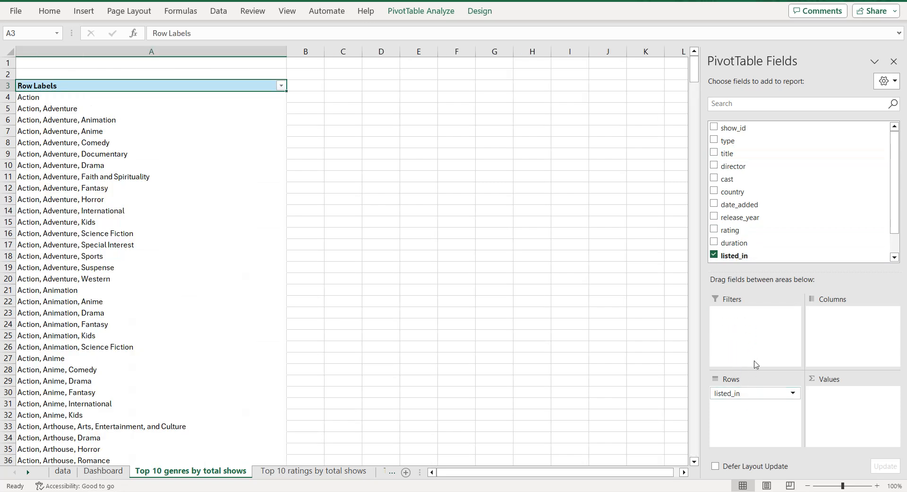
pyautogui.moveTo(747, 255); pyautogui.dragTo(840, 399)
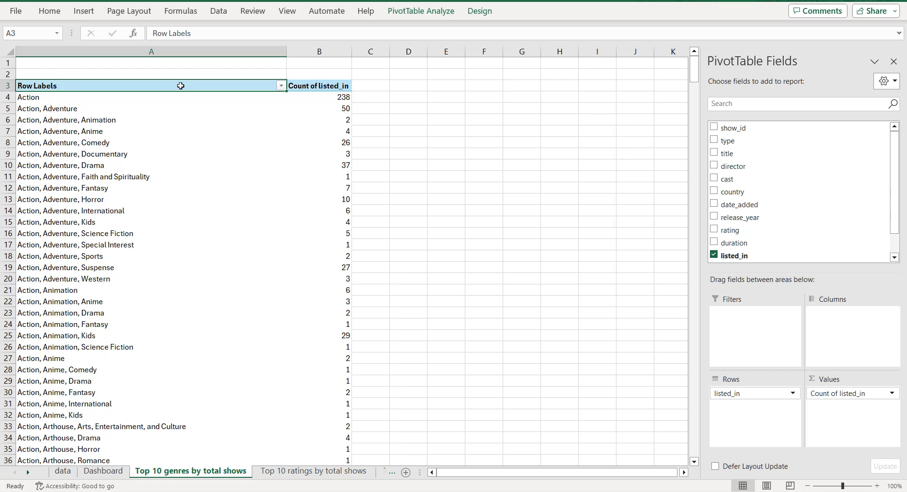
# Step: Remove the Grand Total row at the end of the genres PivotTable
pyautogui.hotkey('ctrl', 'shift', 'End')
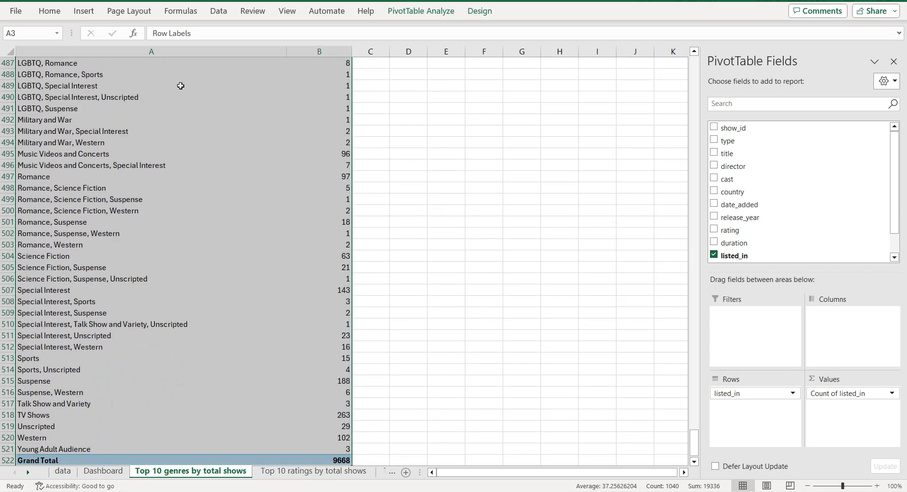
pyautogui.click(213, 441)
pyautogui.click(204, 461)
pyautogui.rightClick(203, 461)
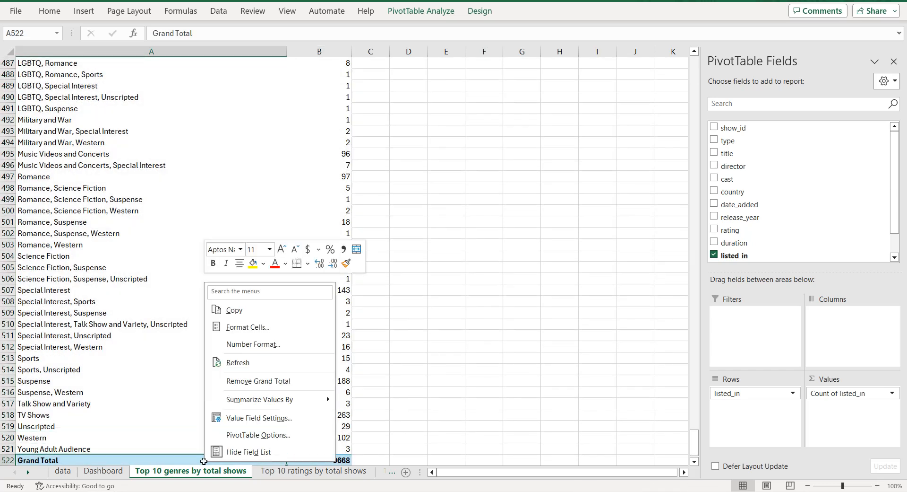
pyautogui.click(236, 380)
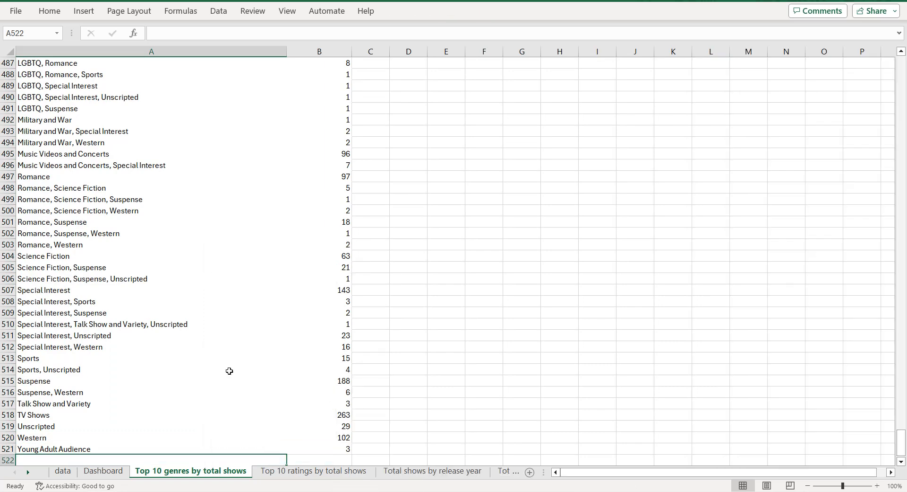
# Step: Copy the whole genres PivotTable and paste it as values only, starting at cell E3
pyautogui.click(207, 335)
pyautogui.hotkey('ctrl', 'a')
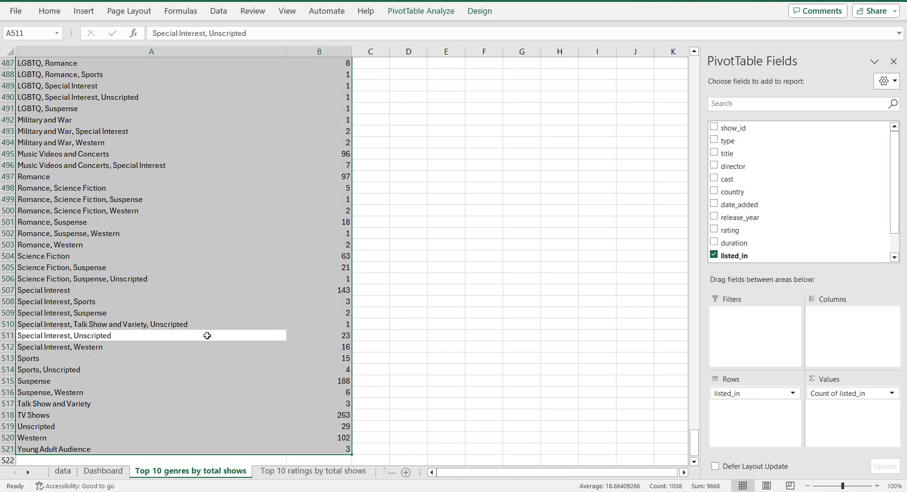
pyautogui.hotkey('ctrl', 'c')
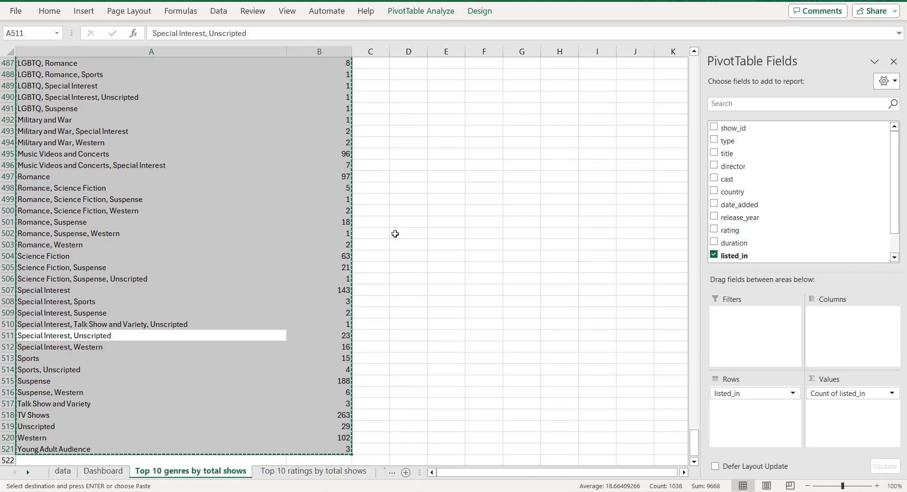
pyautogui.scroll(7, 473, 260)
pyautogui.moveTo(694, 428); pyautogui.dragTo(695, 66)
pyautogui.rightClick(443, 86)
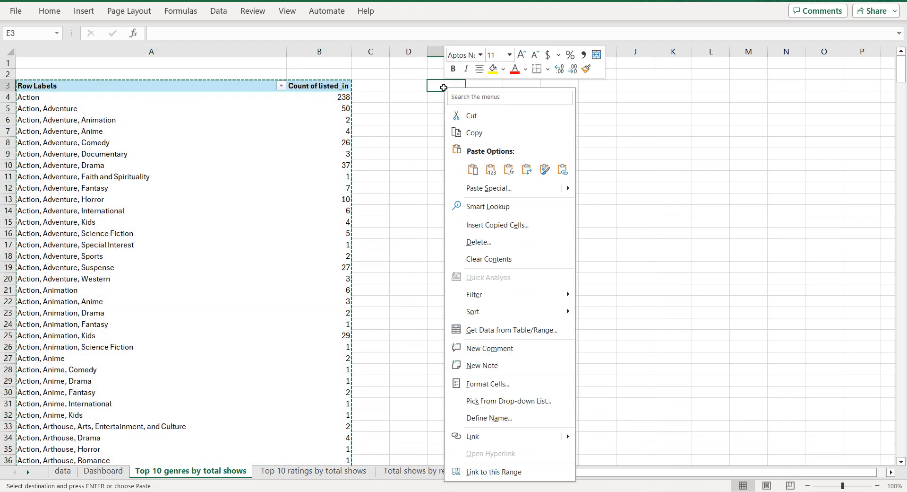
pyautogui.click(492, 169)
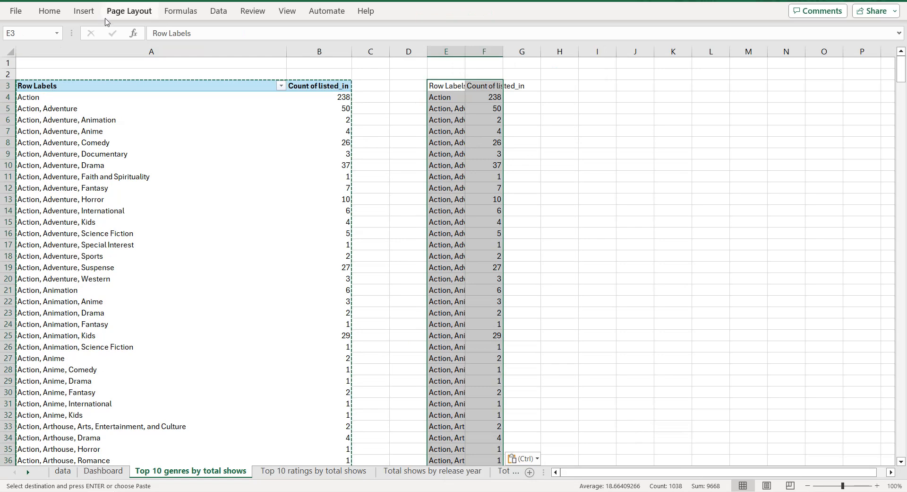
# Step: Convert the pasted range E3:F521 into a table with headers and autofit column E to its contents
pyautogui.click(90, 12)
pyautogui.click(101, 40)
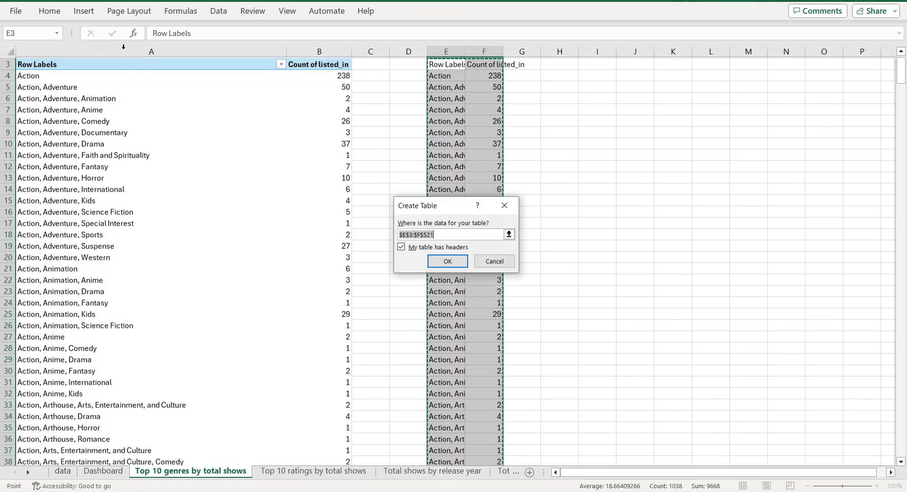
pyautogui.click(449, 264)
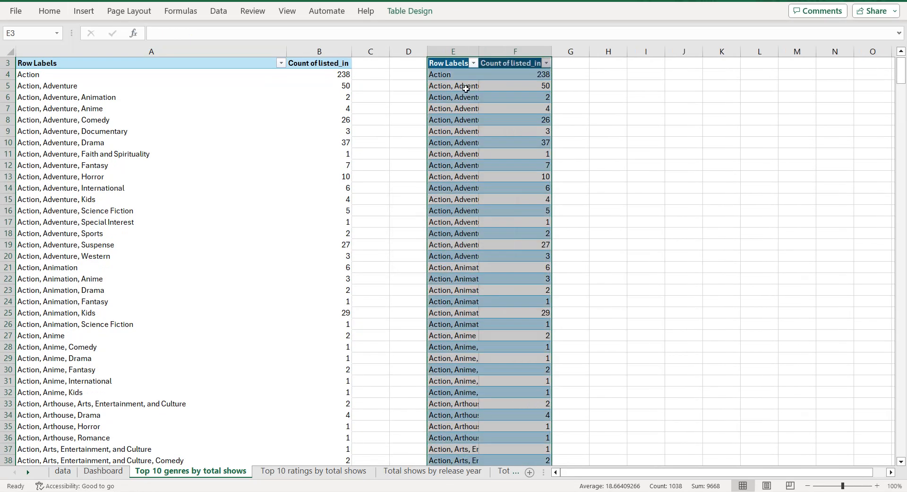
pyautogui.doubleClick(481, 51)
pyautogui.scroll(1, 546, 132)
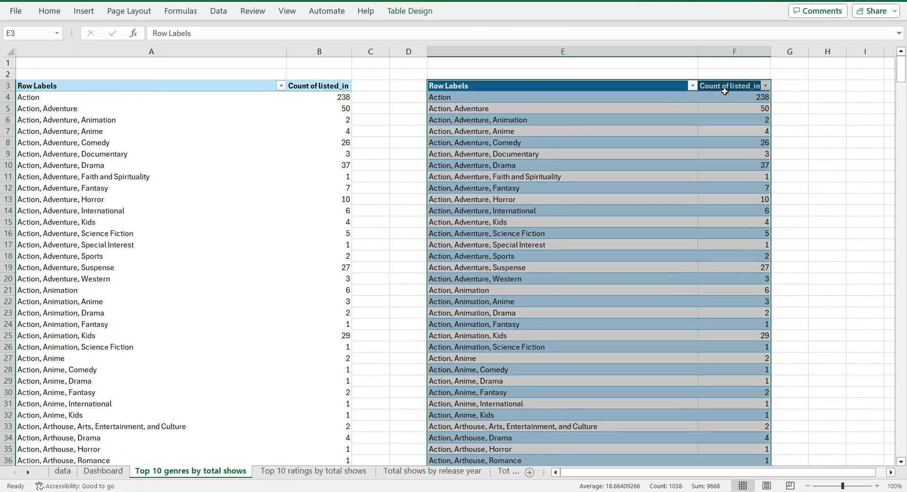
# Step: Rename the headers of the pasted genres table to "Genre" in E3 and "Total shows" in F3
pyautogui.click(525, 87)
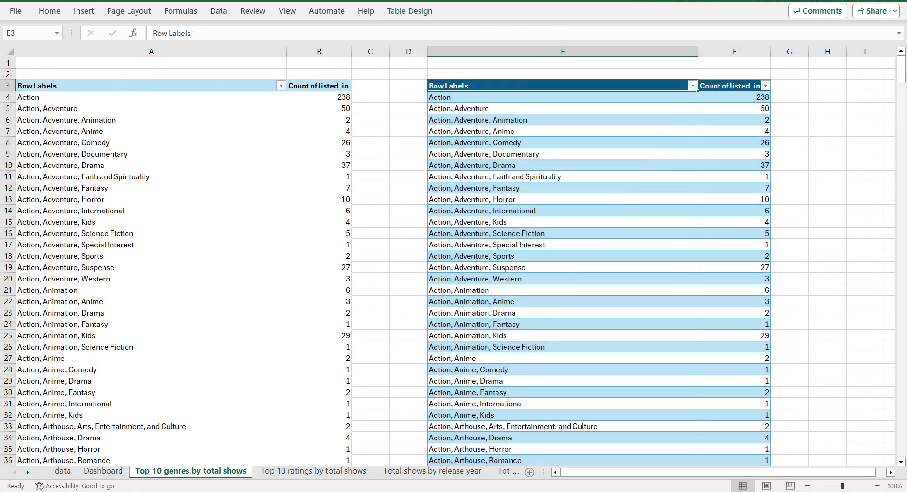
pyautogui.moveTo(195, 35); pyautogui.dragTo(149, 36)
pyautogui.write('Genre')
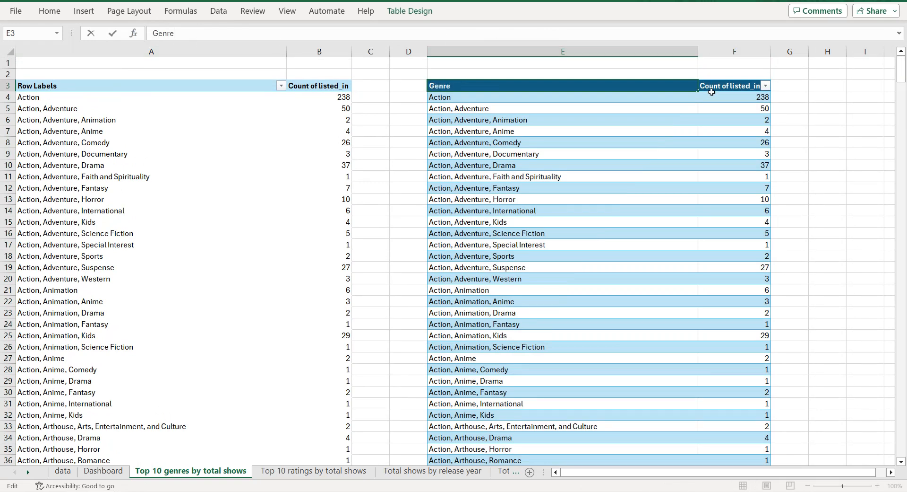
pyautogui.press('Tab')
pyautogui.moveTo(243, 37); pyautogui.dragTo(150, 36)
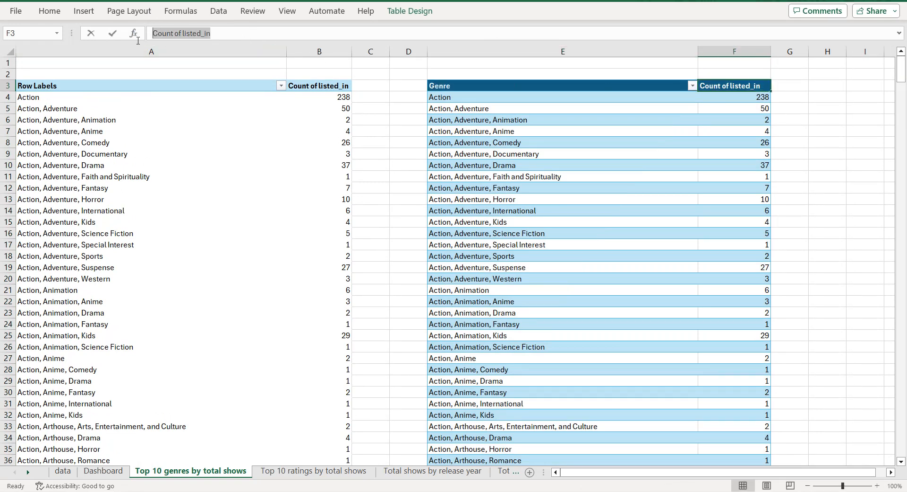
pyautogui.write('Tot')
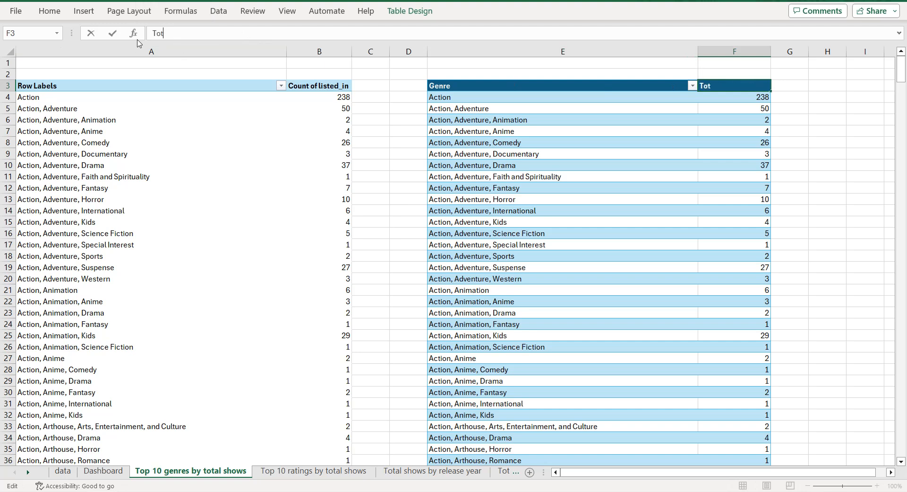
pyautogui.write('al shows')
# Step: Center the contents of the whole Genre and Total shows table, including its headers, horizontally and vertically
pyautogui.click(497, 87)
pyautogui.hotkey('ctrl', 'shift', 'End')
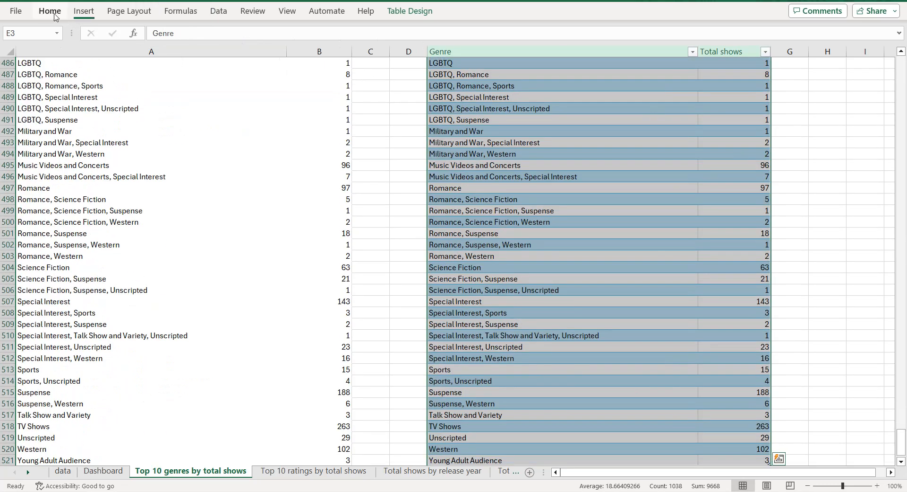
pyautogui.click(50, 11)
pyautogui.click(258, 52)
pyautogui.click(258, 33)
pyautogui.click(543, 119)
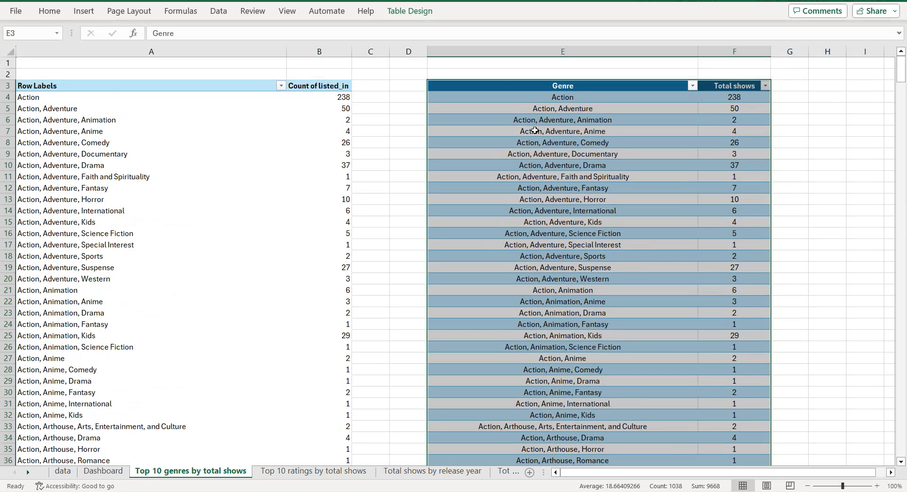
pyautogui.click(534, 130)
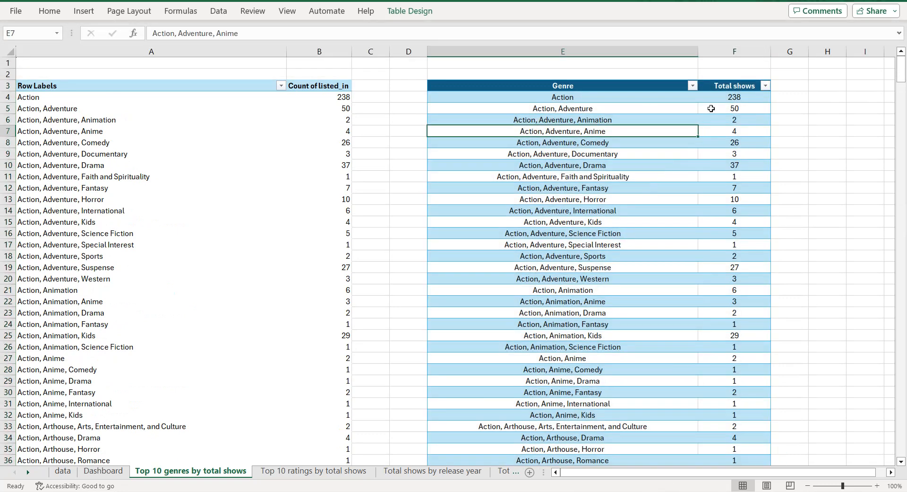
# Step: Filter the Total shows column to the top 10 items and sort it from smallest to largest
pyautogui.click(765, 86)
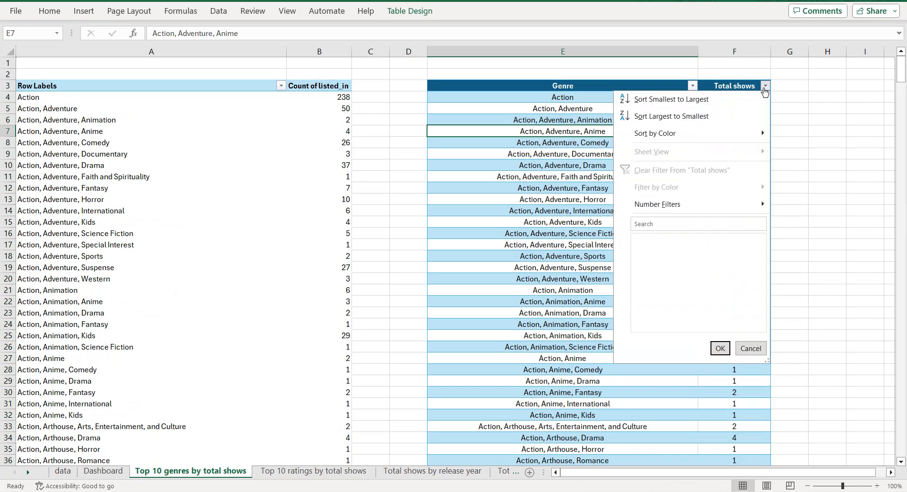
pyautogui.moveTo(721, 204)
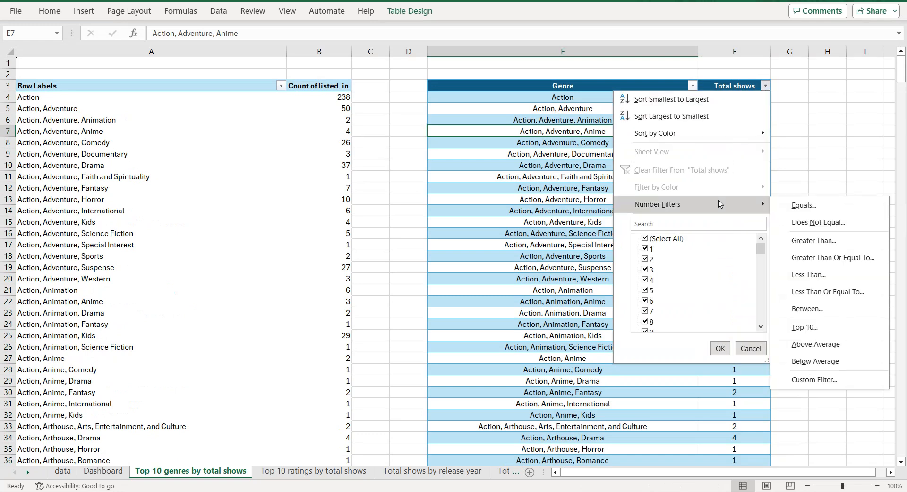
pyautogui.click(803, 326)
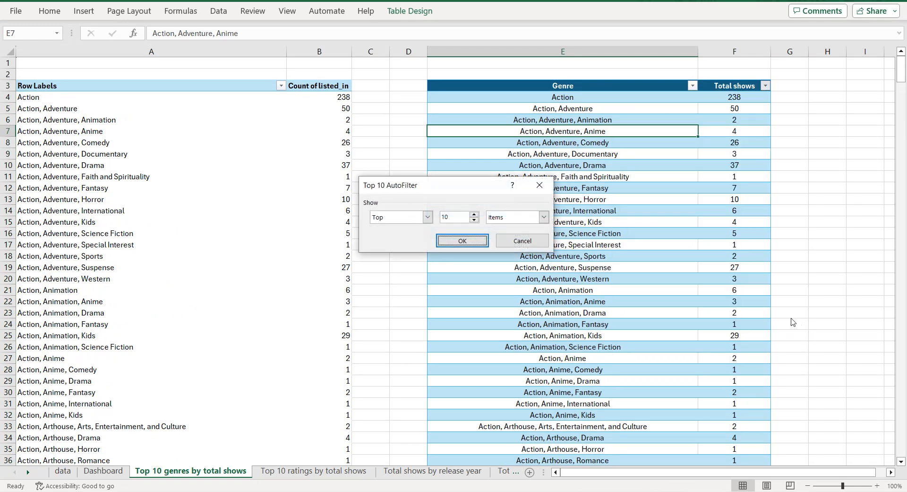
pyautogui.click(463, 241)
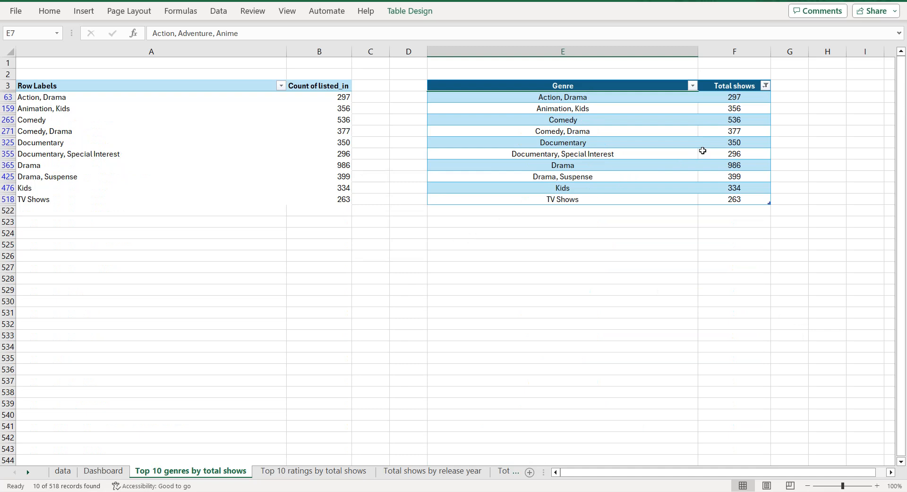
pyautogui.click(766, 86)
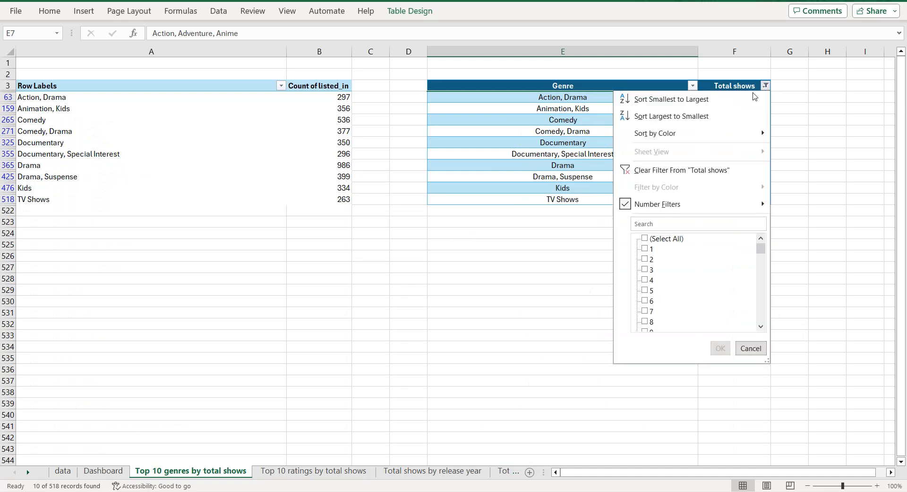
pyautogui.click(707, 106)
# Step: Insert a clustered bar chart from the filtered genres table and move it slightly upward on the sheet
pyautogui.click(585, 100)
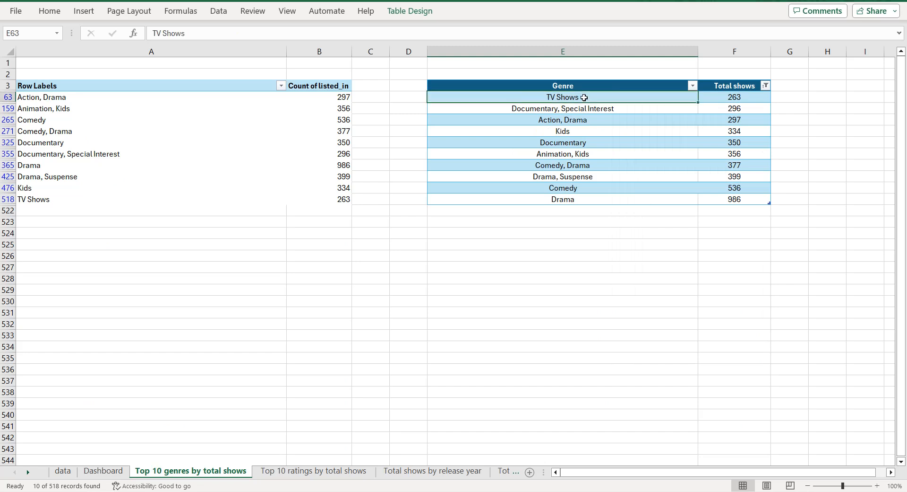
pyautogui.hotkey('ctrl', 'a')
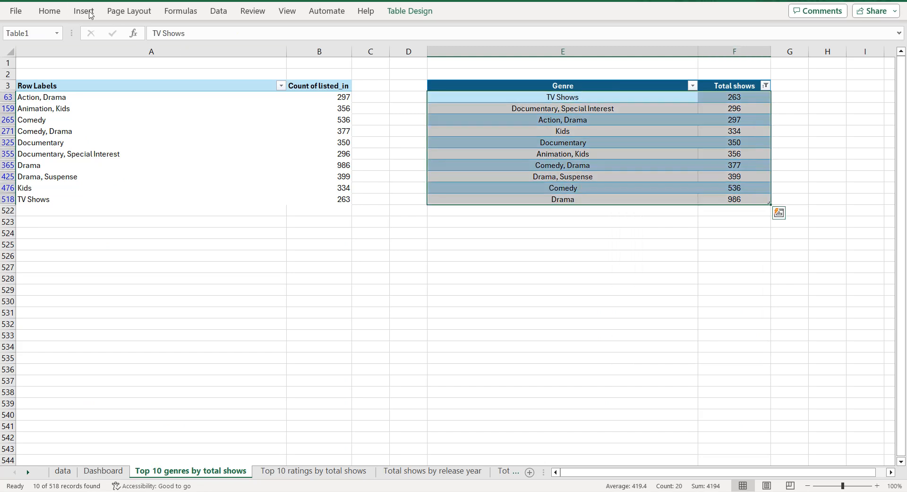
pyautogui.click(90, 12)
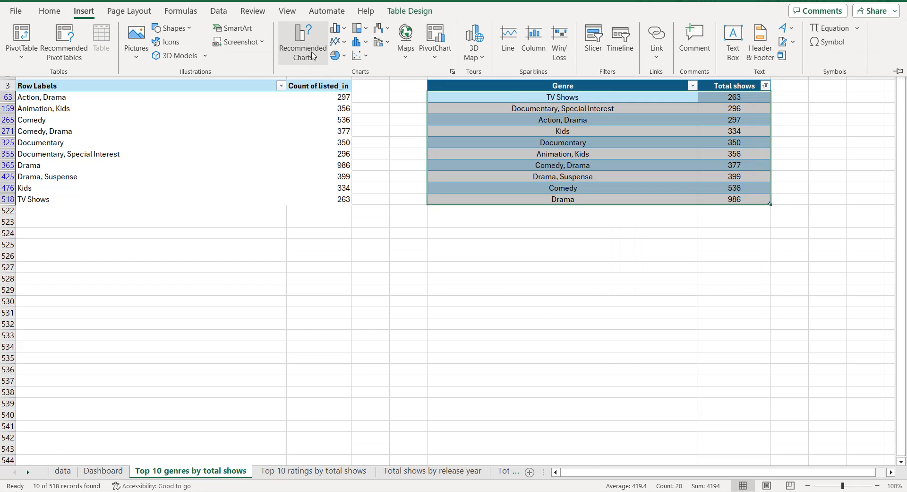
pyautogui.click(312, 56)
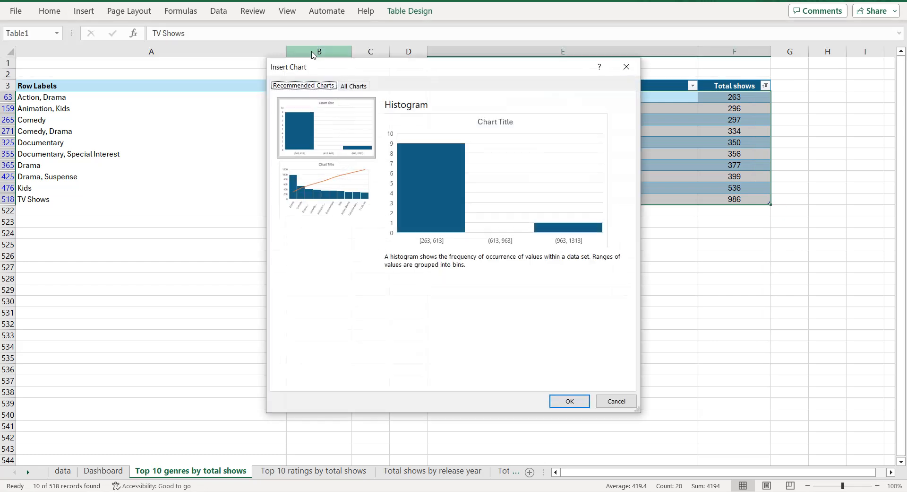
pyautogui.click(348, 86)
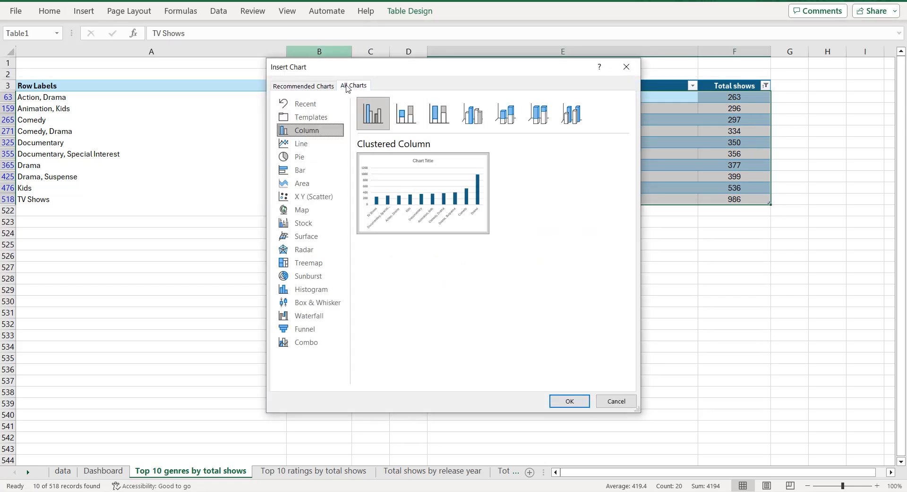
pyautogui.click(316, 171)
pyautogui.moveTo(387, 184)
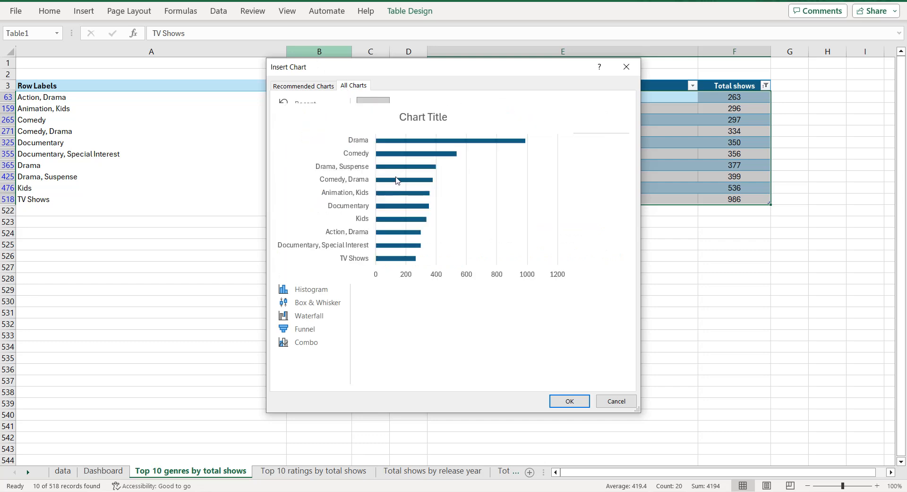
pyautogui.click(571, 401)
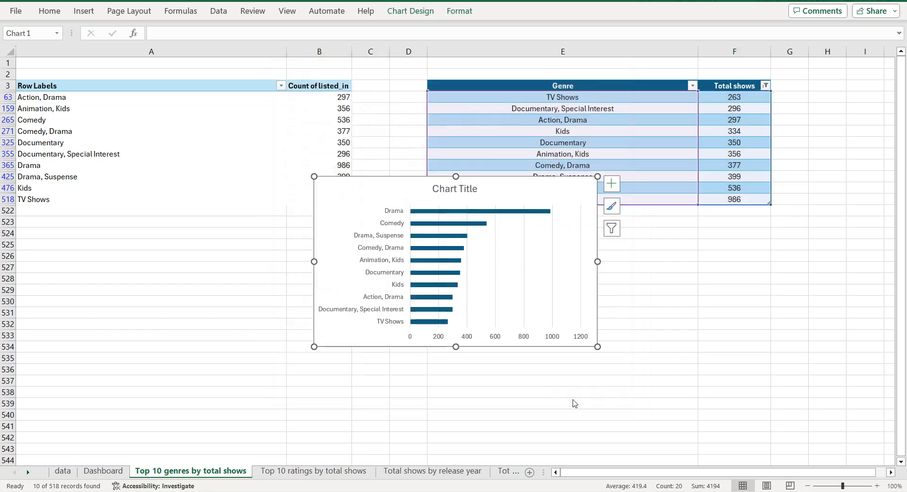
pyautogui.moveTo(484, 209); pyautogui.dragTo(484, 194)
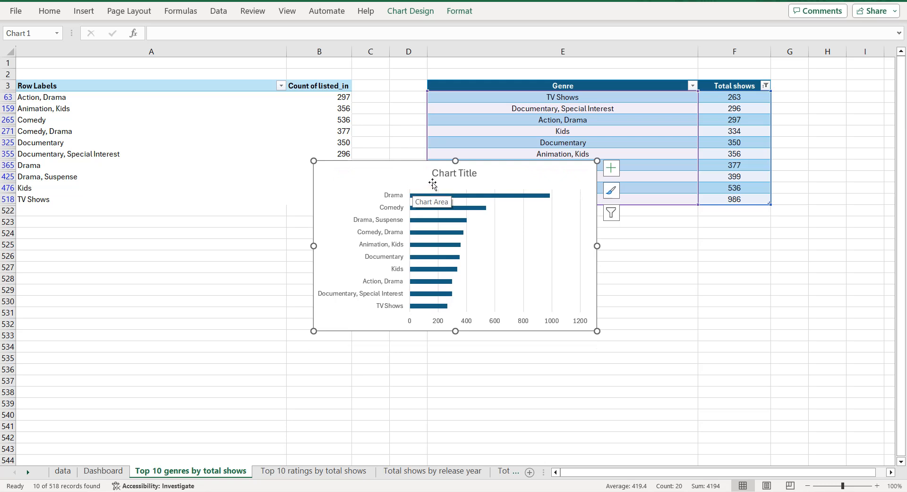
# Step: Set the bar chart's title to the sheet's name, "Top 10 genres by total shows"
pyautogui.click(211, 474)
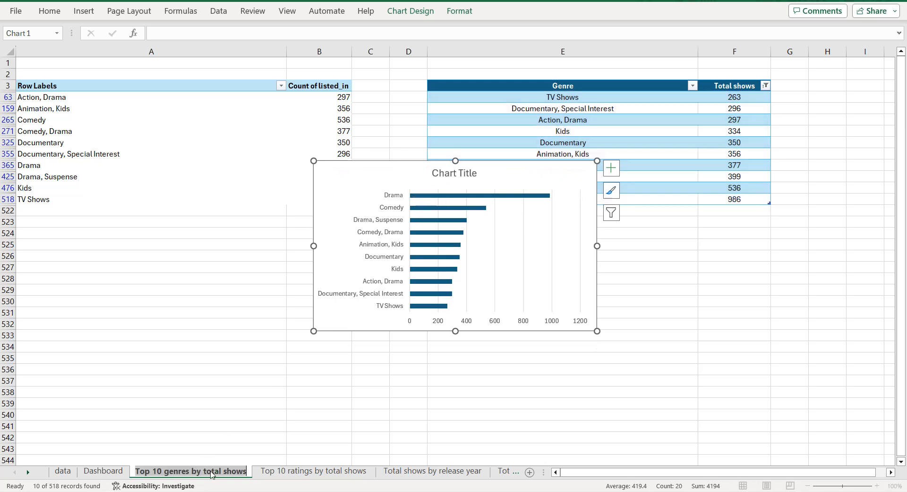
pyautogui.click(470, 173)
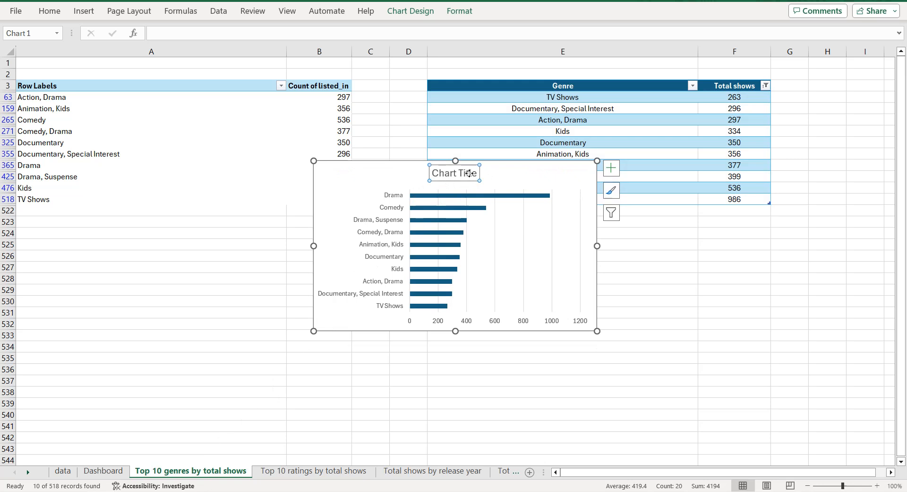
pyautogui.doubleClick(466, 173)
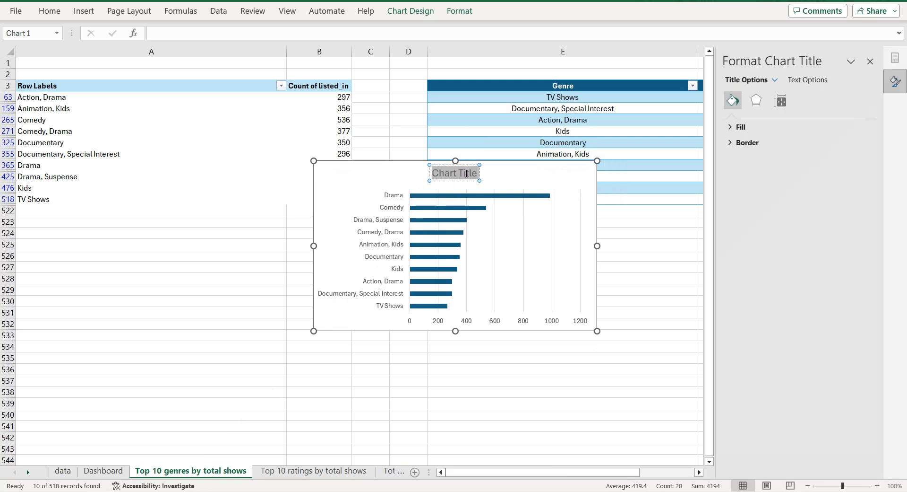
pyautogui.write('Top 10 genres by total shows')
pyautogui.click(544, 171)
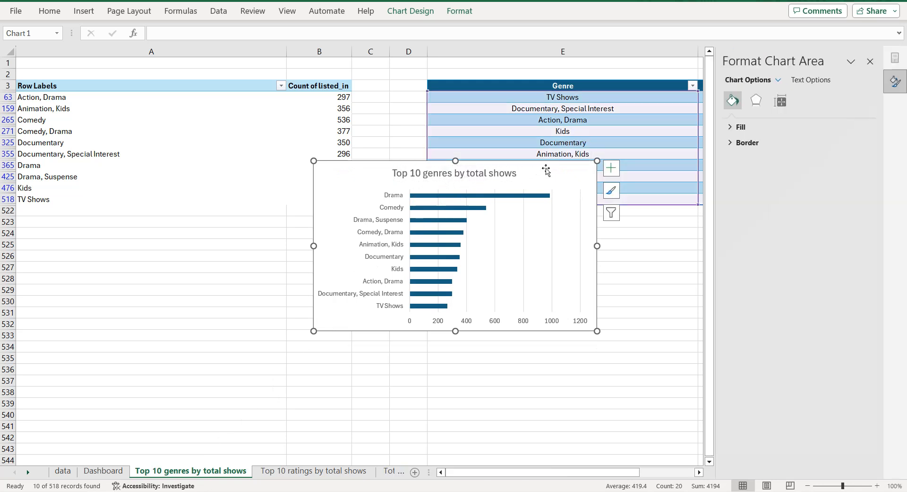
# Step: Remove the gridlines from the genres bar chart and add data labels to its bars
pyautogui.click(612, 169)
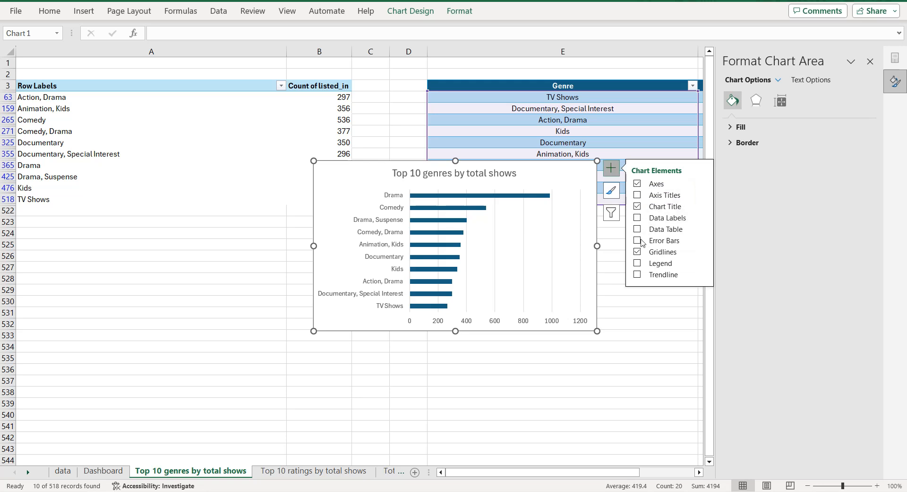
pyautogui.click(638, 252)
pyautogui.click(638, 218)
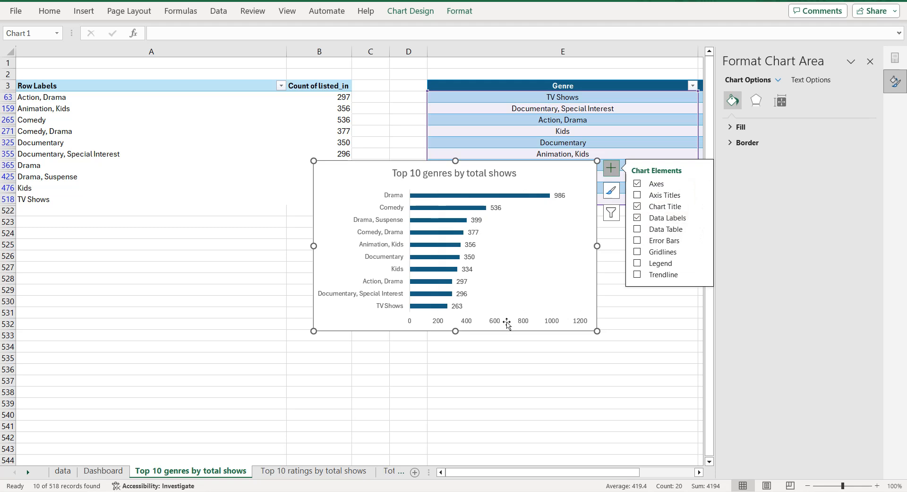
pyautogui.click(616, 175)
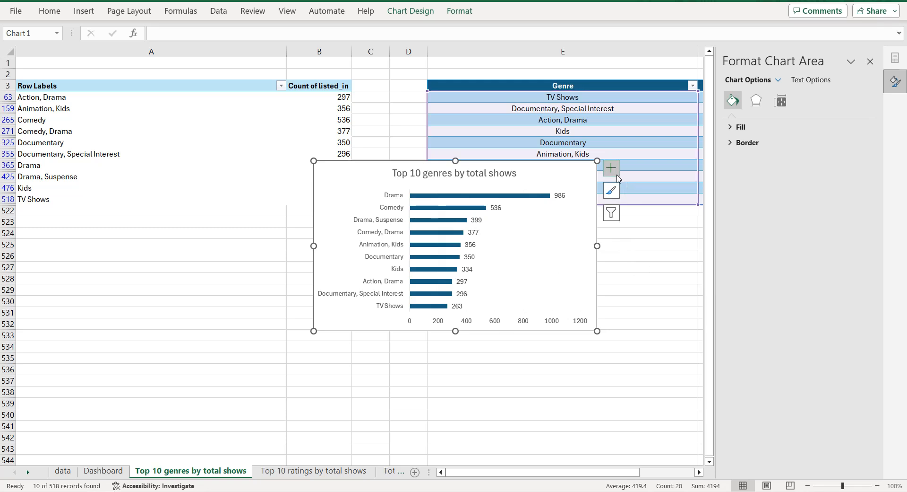
# Step: Delete the chart's horizontal value axis and set the gap width of the bars to 20%
pyautogui.click(500, 323)
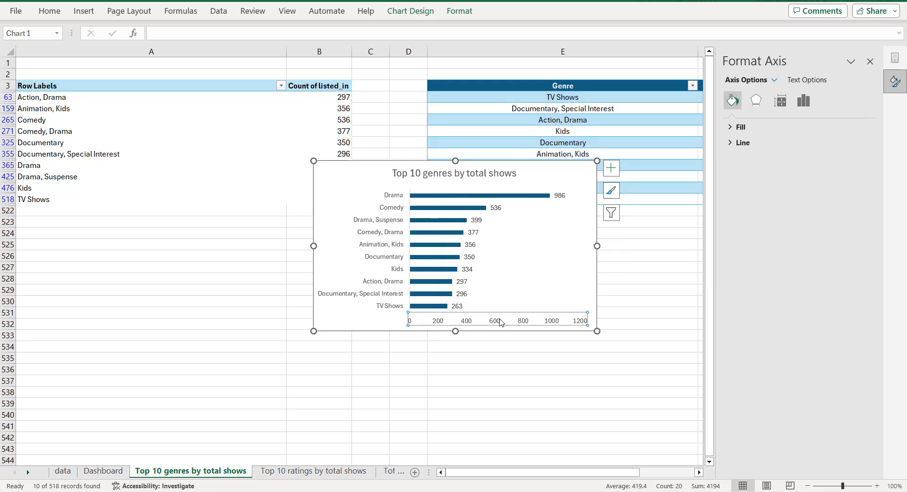
pyautogui.press('Delete')
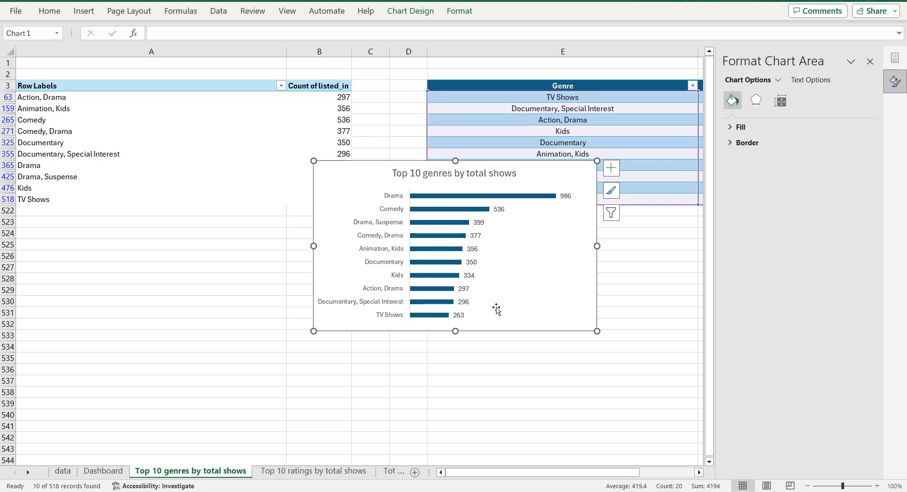
pyautogui.click(495, 199)
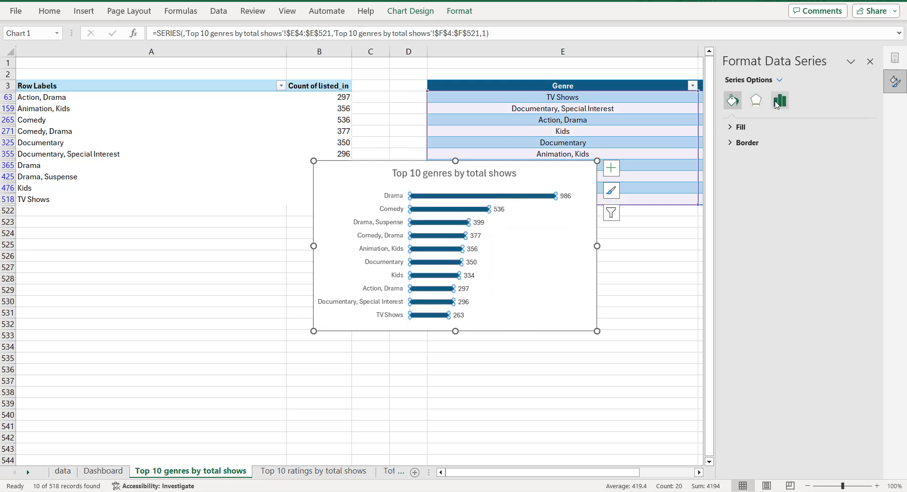
pyautogui.click(780, 103)
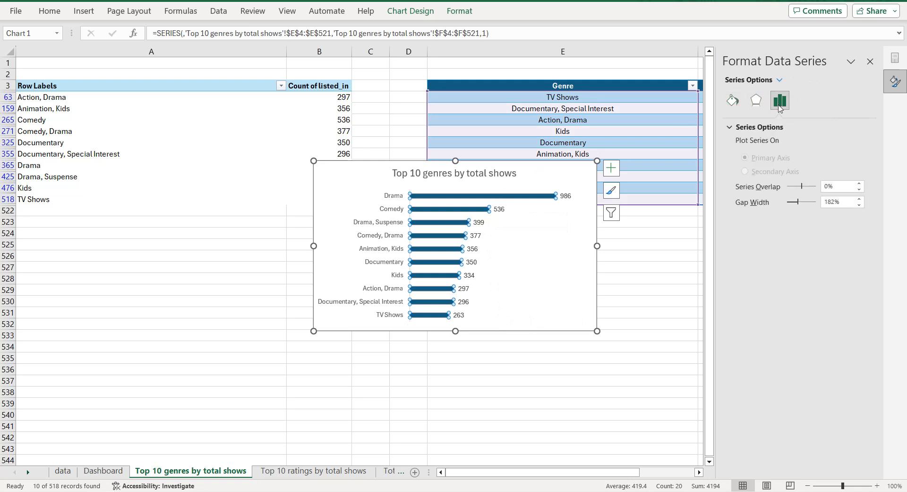
pyautogui.doubleClick(826, 202)
pyautogui.write('20')
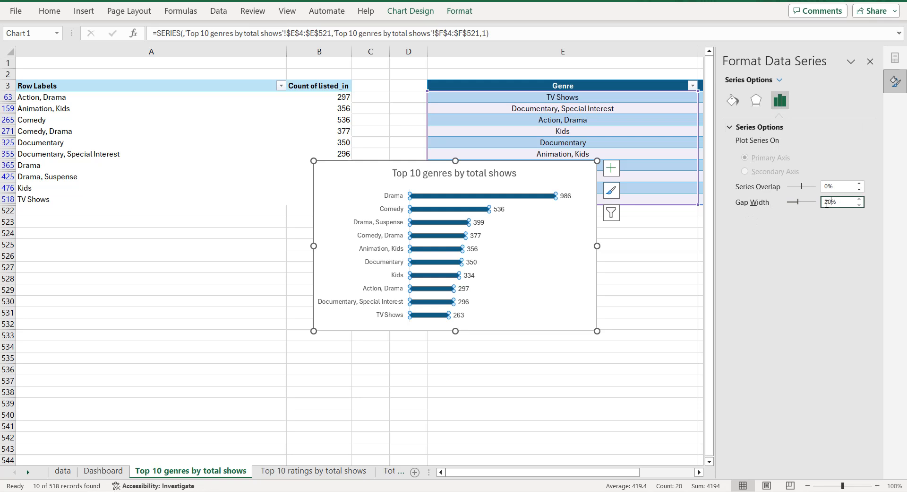
# Step: Fill the genres chart's background with the recently used dark navy color
pyautogui.click(544, 178)
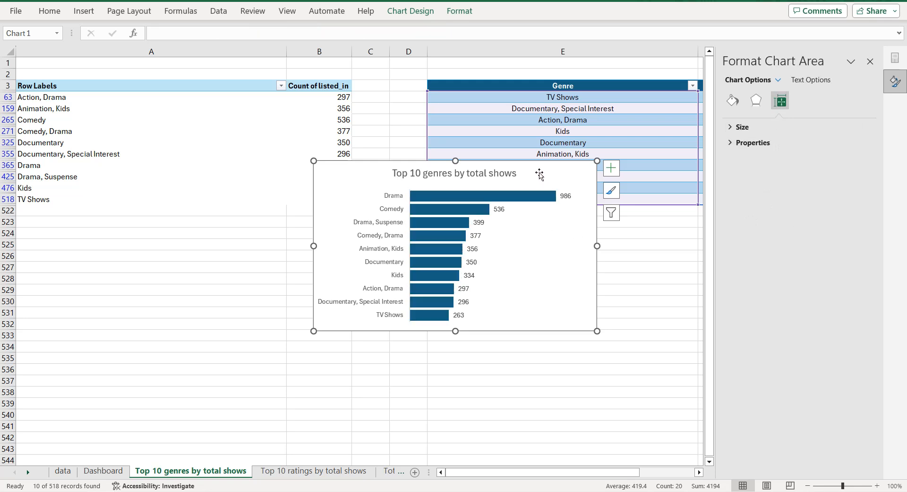
pyautogui.click(733, 100)
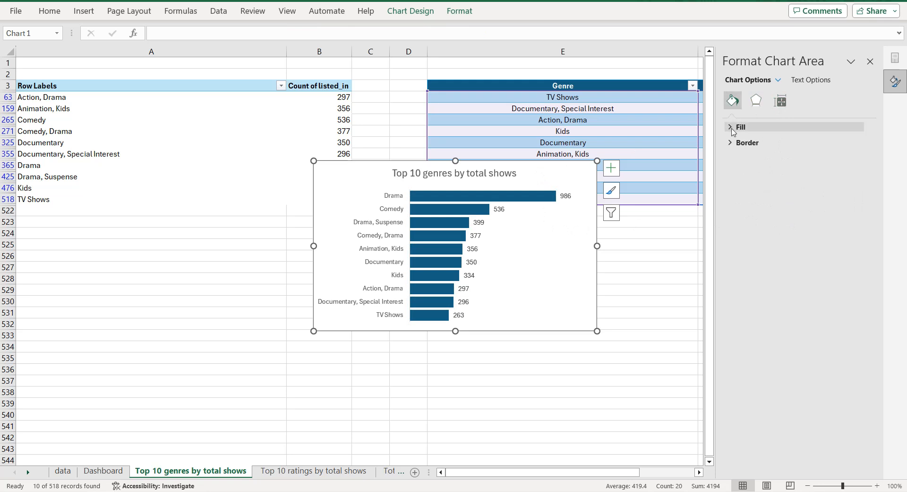
pyautogui.click(733, 128)
pyautogui.click(849, 234)
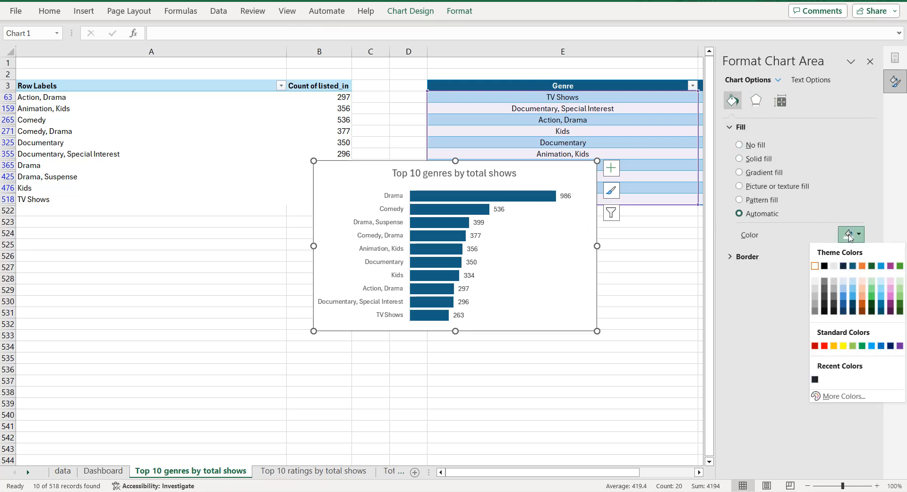
pyautogui.click(815, 380)
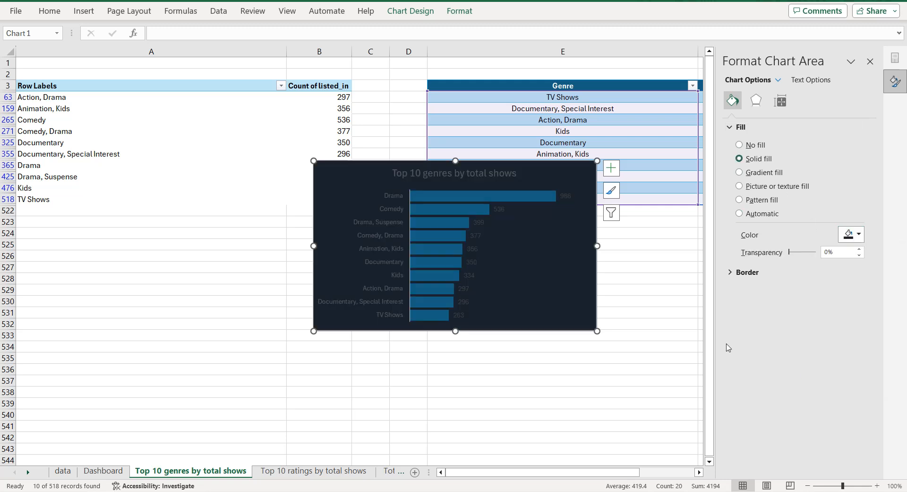
# Step: Set the text color of the chart's genre axis labels and data labels to white
pyautogui.click(392, 216)
pyautogui.click(809, 79)
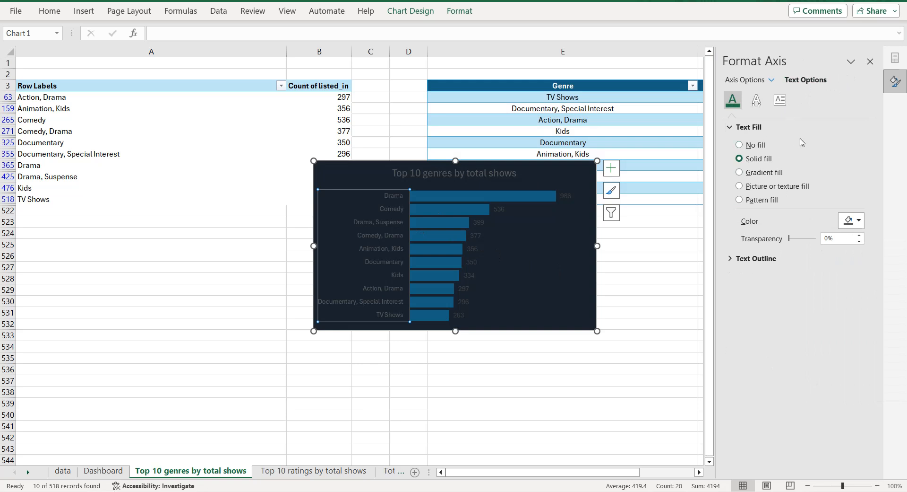
pyautogui.click(846, 220)
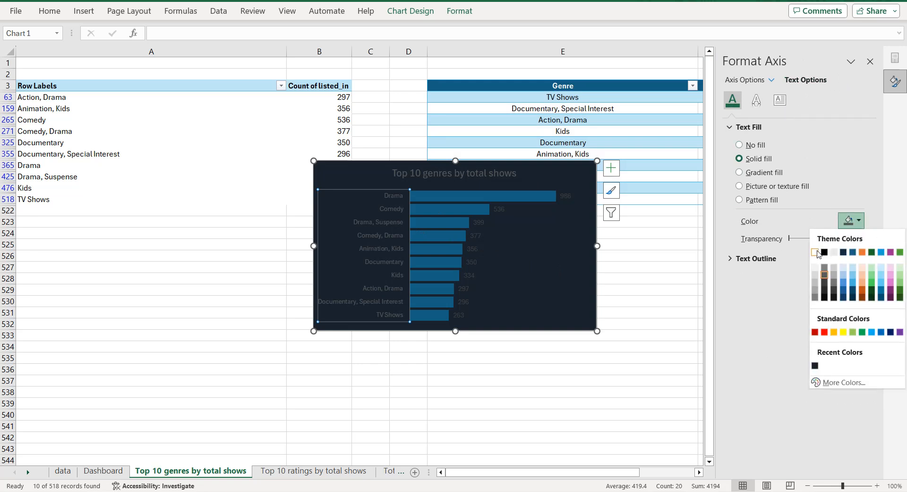
pyautogui.click(815, 252)
pyautogui.click(567, 198)
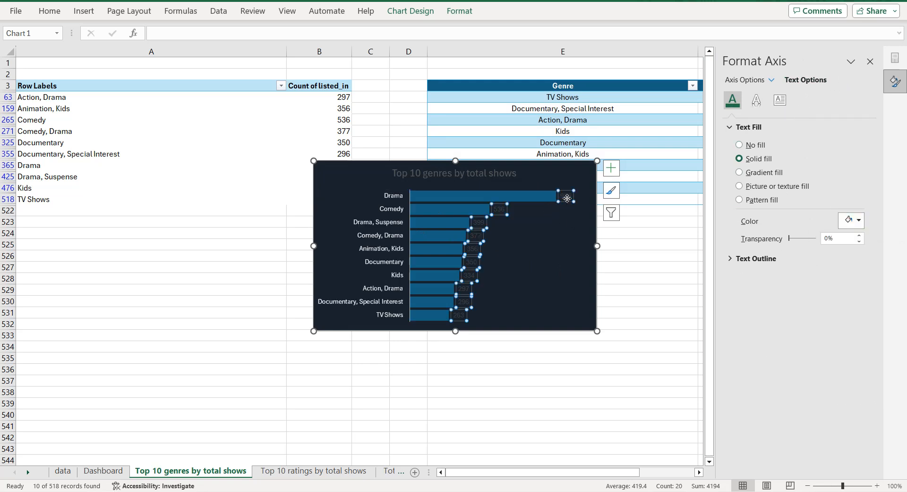
pyautogui.click(851, 221)
pyautogui.click(816, 252)
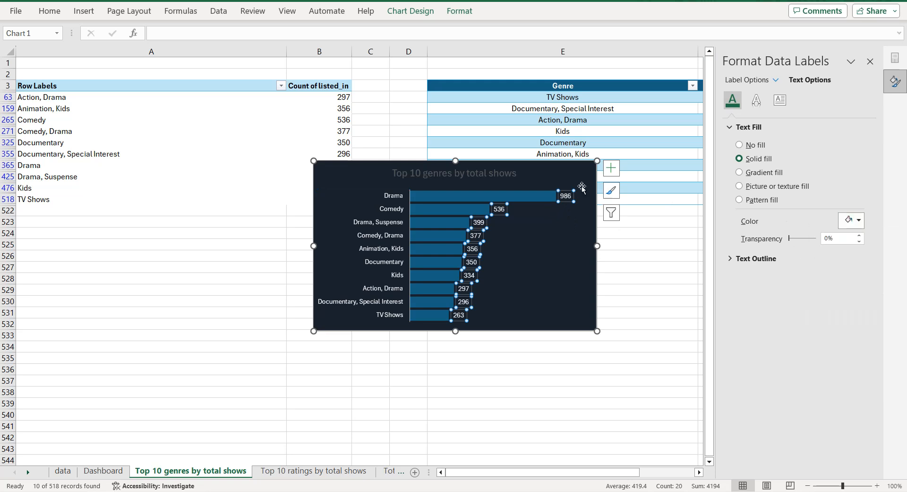
# Step: Change the genres chart's title text to white
pyautogui.click(509, 176)
pyautogui.click(846, 221)
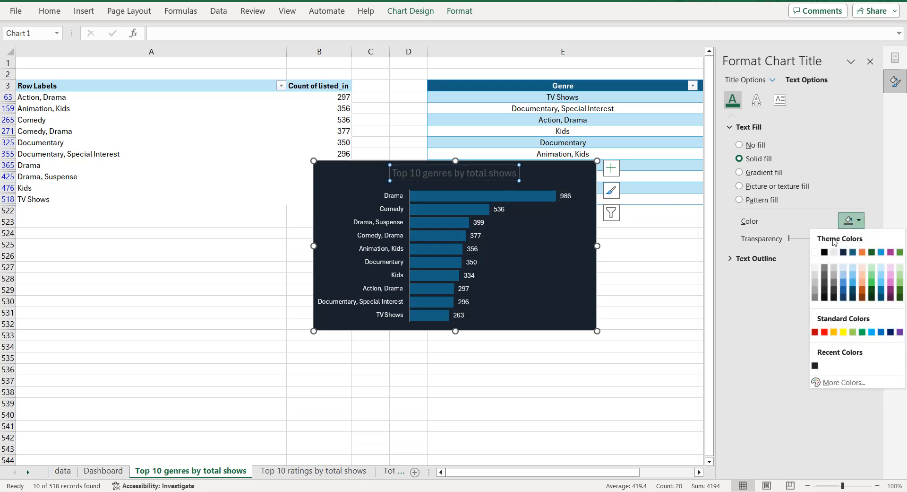
pyautogui.click(815, 252)
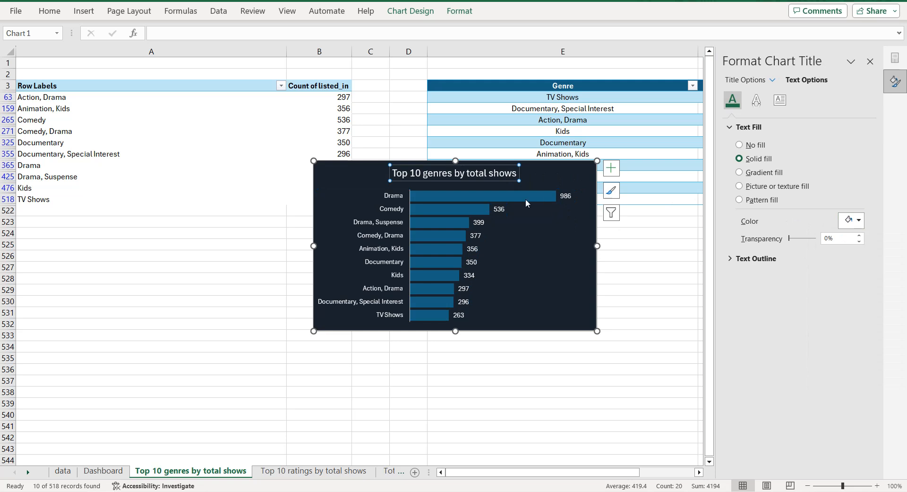
# Step: Recolor the chart's bars with a custom bright blue solid fill
pyautogui.click(497, 201)
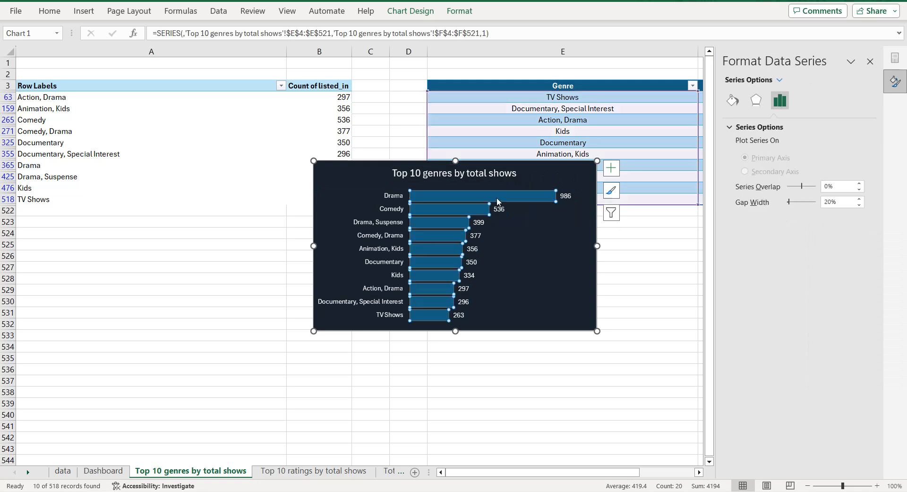
pyautogui.click(733, 101)
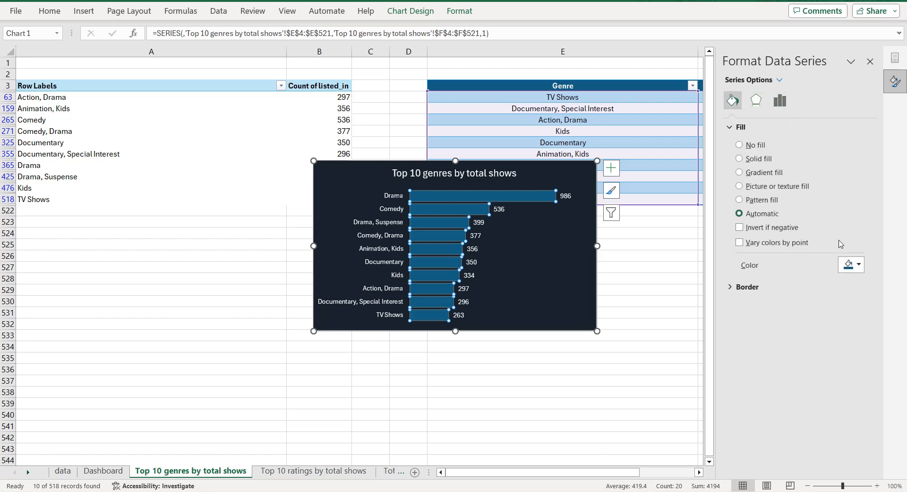
pyautogui.click(857, 266)
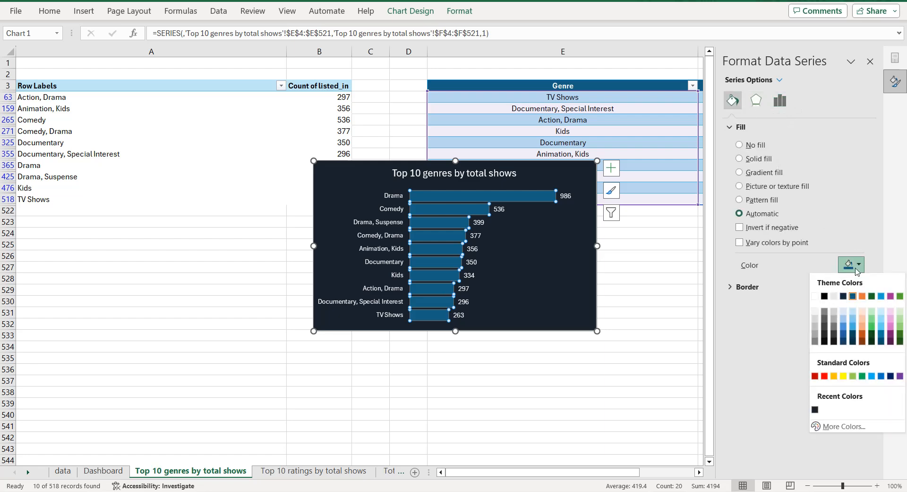
pyautogui.click(837, 426)
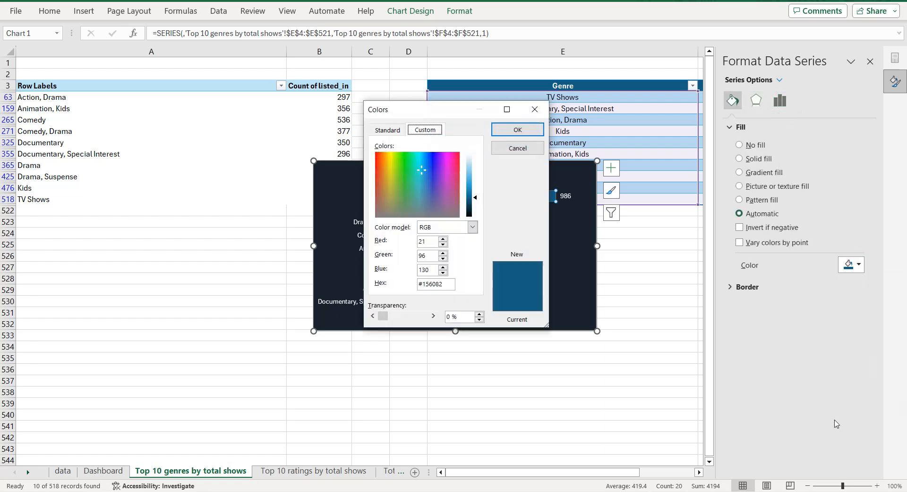
pyautogui.click(445, 284)
pyautogui.click(518, 129)
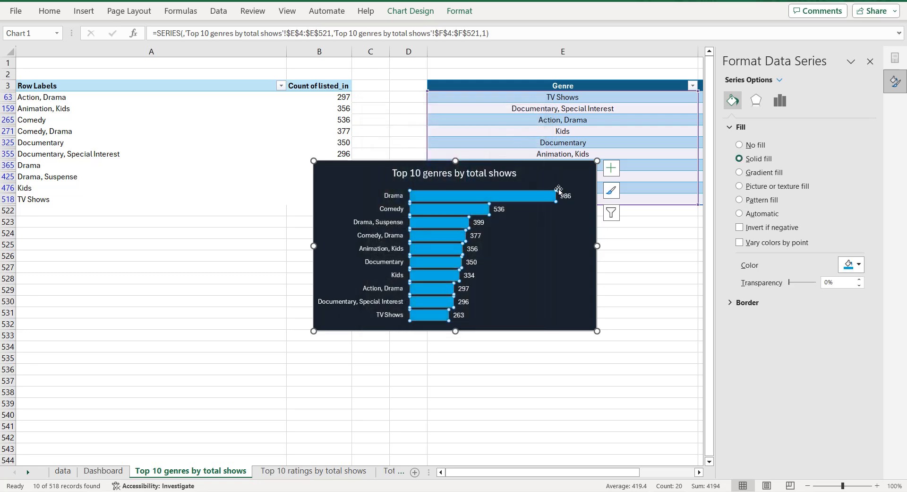
# Step: Copy the genres chart to the Dashboard sheet and place it in columns A to H, starting at row 6
pyautogui.click(340, 185)
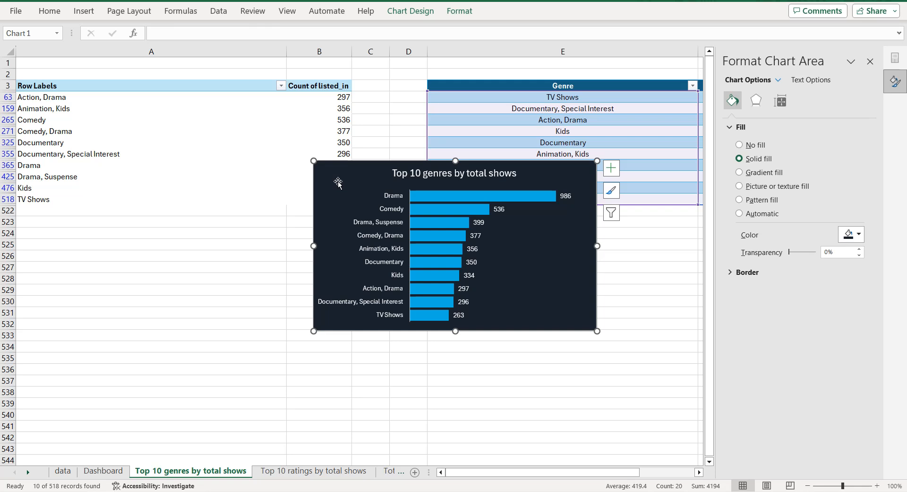
pyautogui.click(105, 470)
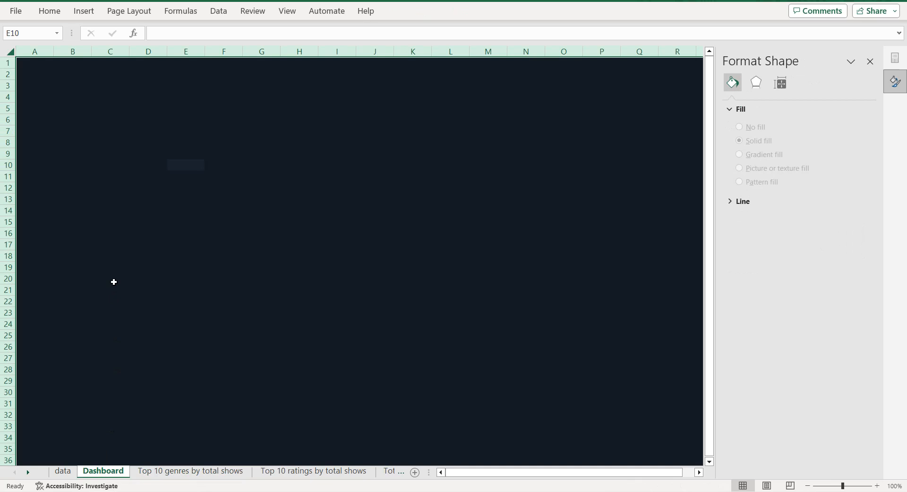
pyautogui.hotkey('ctrl', 'v')
pyautogui.moveTo(199, 160); pyautogui.dragTo(51, 115)
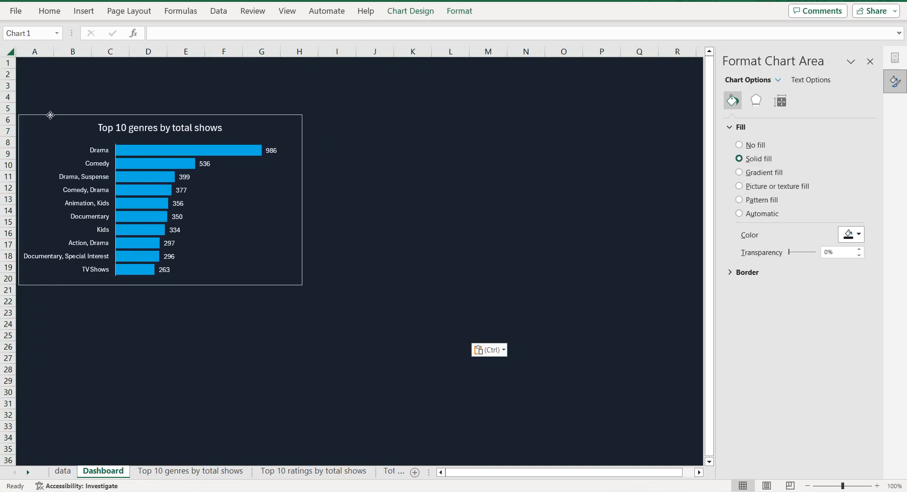
pyautogui.moveTo(51, 114); pyautogui.dragTo(51, 116)
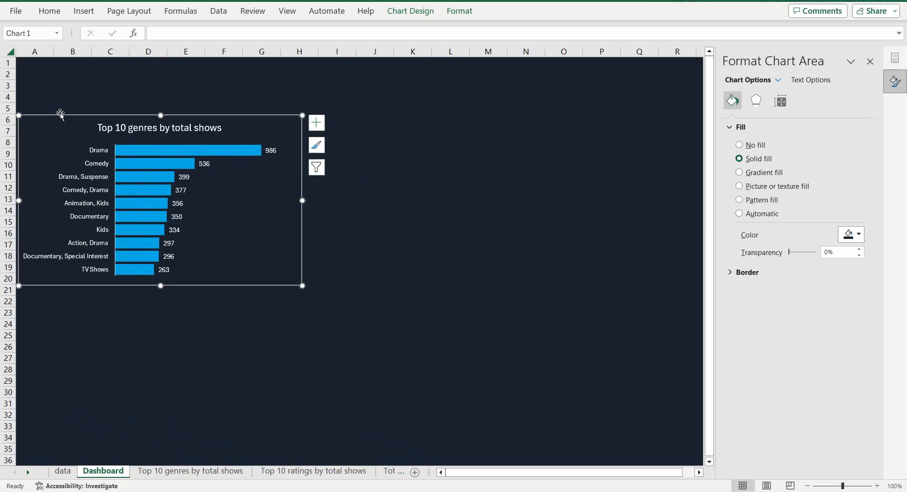
# Step: Give the dashboard chart a solid white border, 1 pt wide, with rounded corners
pyautogui.rightClick(98, 115)
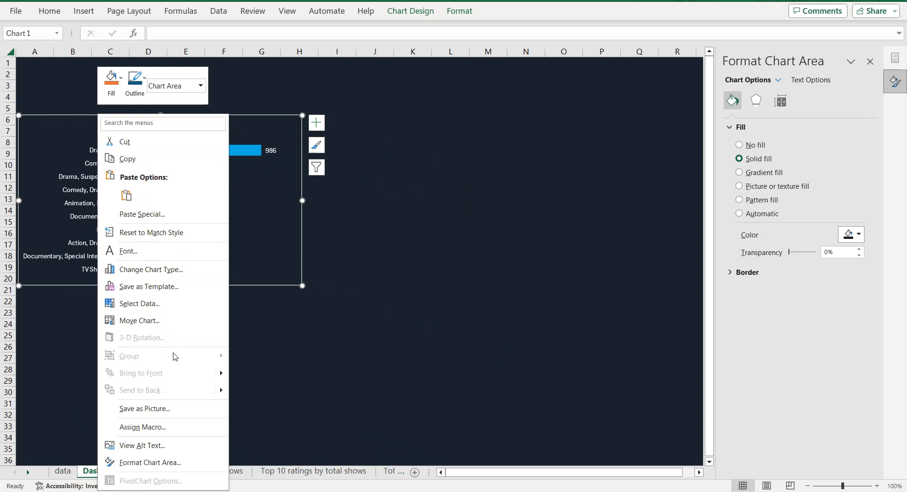
pyautogui.click(174, 462)
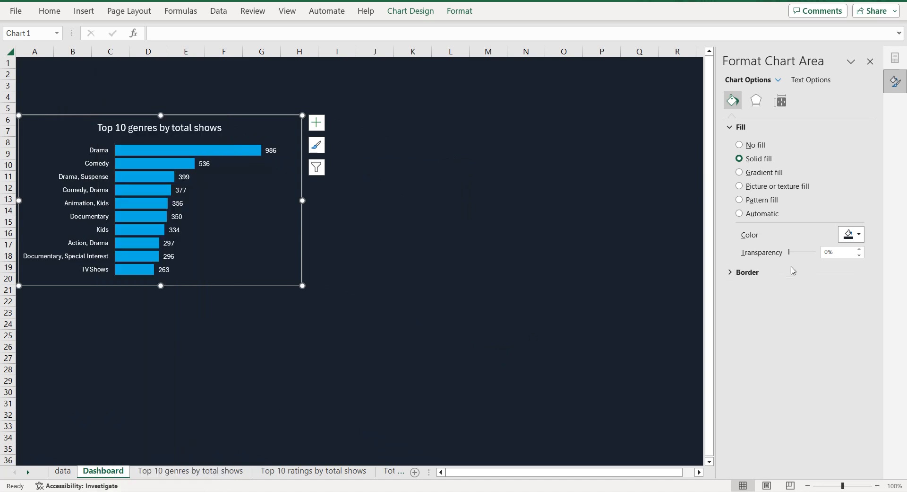
pyautogui.click(765, 272)
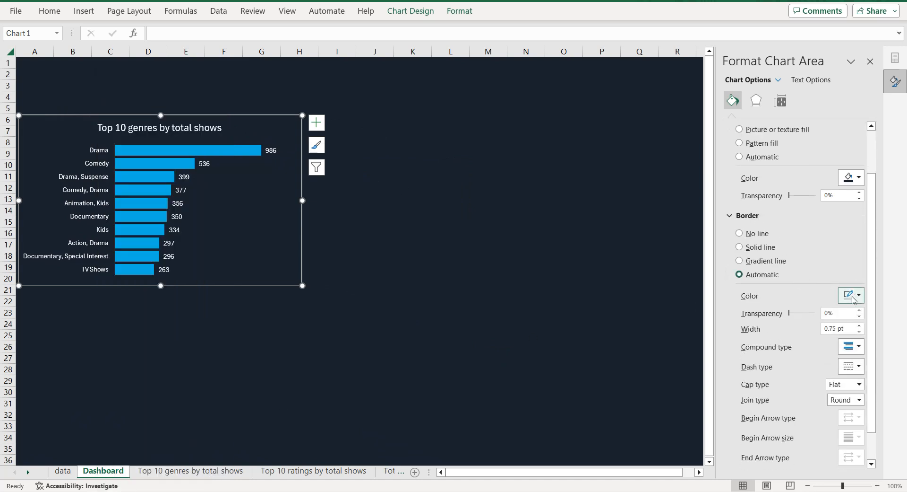
pyautogui.click(852, 295)
pyautogui.click(816, 326)
pyautogui.scroll(-2, 817, 327)
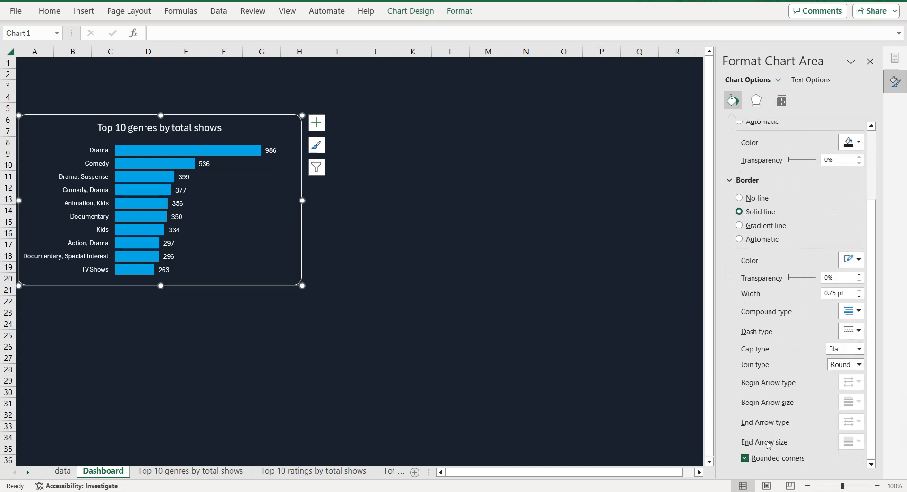
pyautogui.click(861, 290)
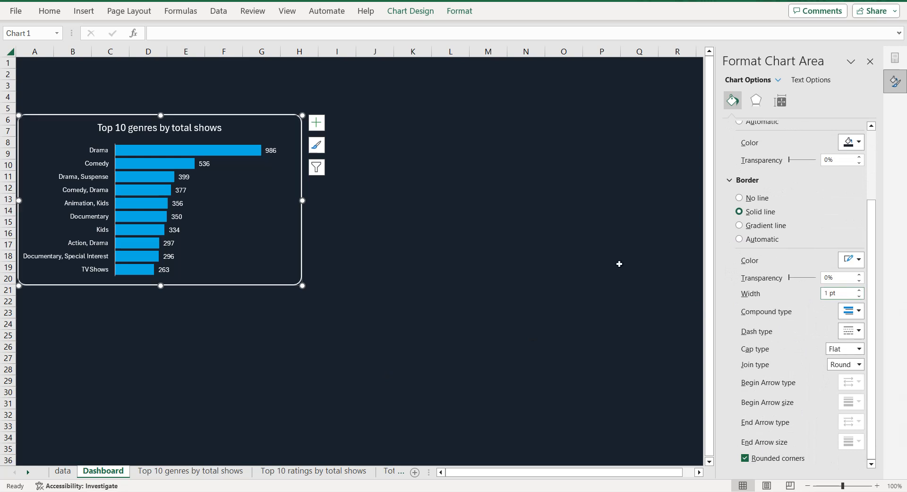
pyautogui.click(400, 186)
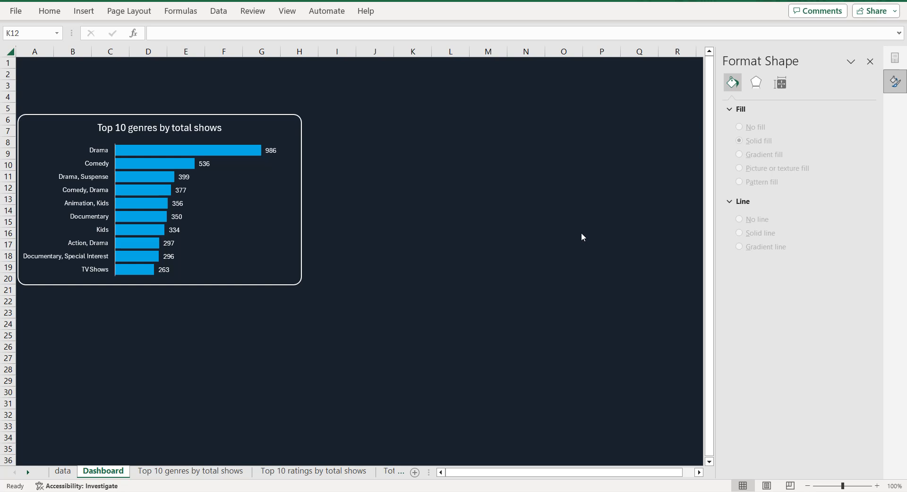
# Step: Build the PivotTable on the "Top 10 ratings by total shows" sheet with rating as rows and Count of rating as values
pyautogui.click(334, 471)
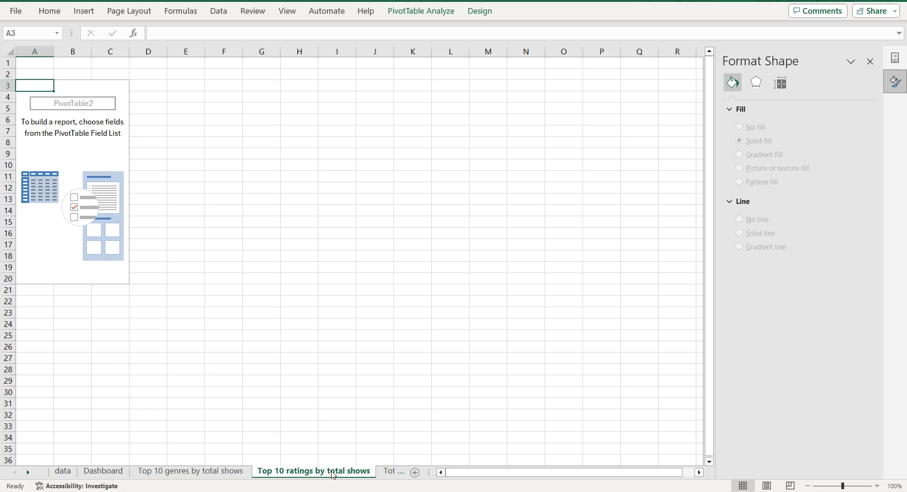
pyautogui.click(72, 153)
pyautogui.click(870, 61)
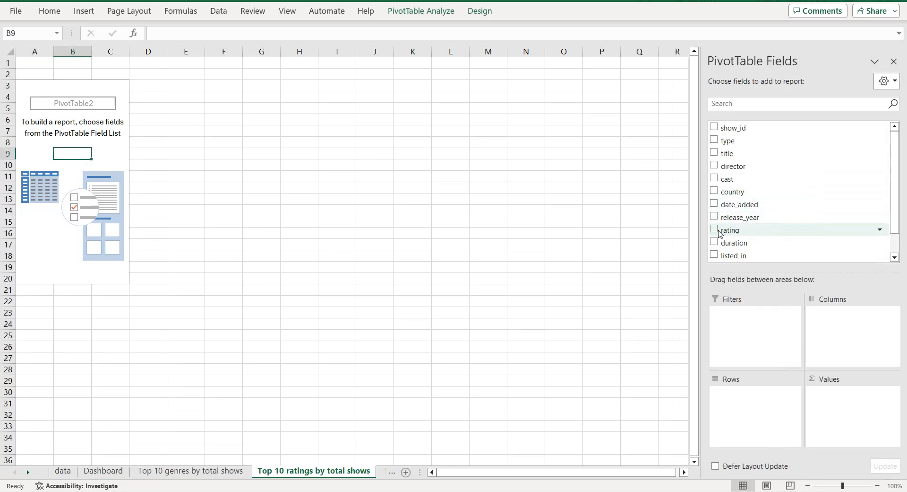
pyautogui.moveTo(729, 228); pyautogui.dragTo(745, 394)
pyautogui.moveTo(749, 222); pyautogui.dragTo(828, 392)
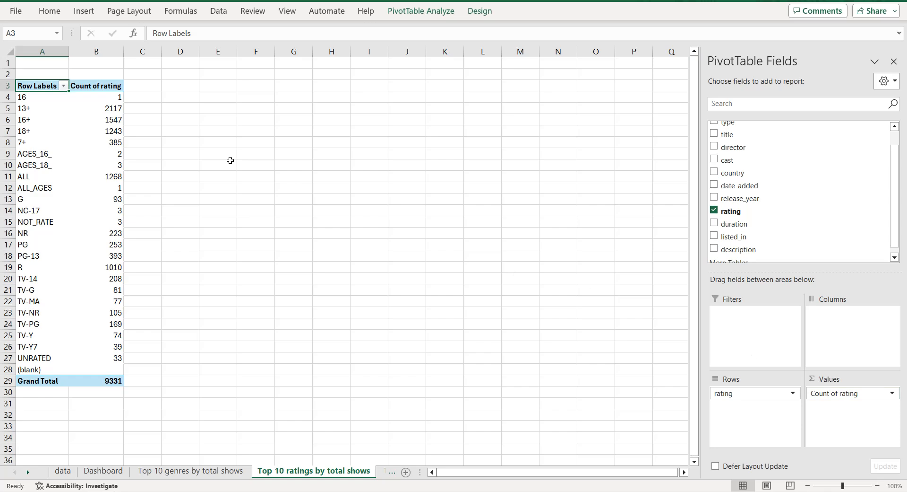
# Step: Remove the Grand Total row from the ratings PivotTable
pyautogui.click(100, 380)
pyautogui.rightClick(100, 381)
pyautogui.moveTo(152, 280)
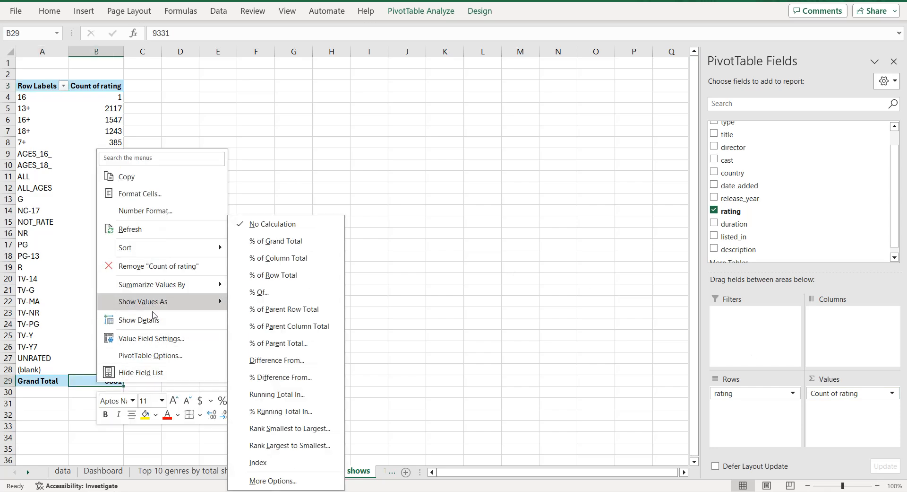
pyautogui.rightClick(48, 382)
pyautogui.click(93, 298)
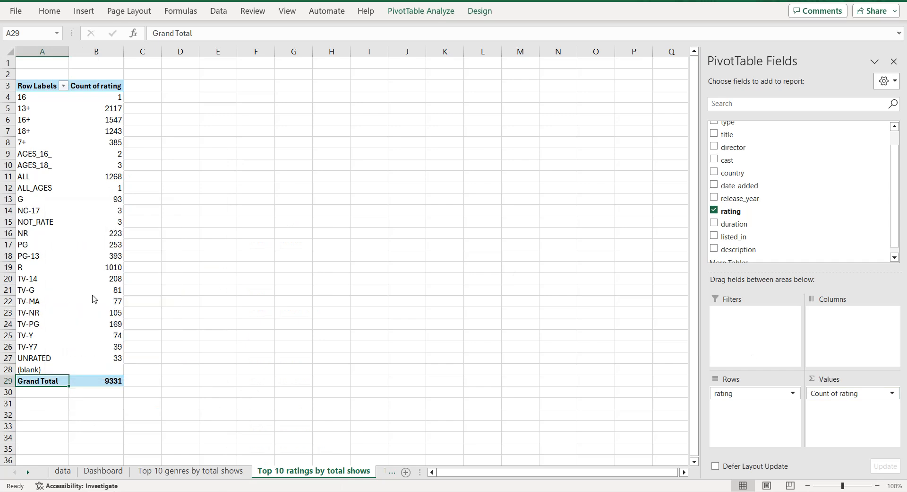
# Step: Copy the whole ratings PivotTable and paste it as values starting at cell E3
pyautogui.click(67, 122)
pyautogui.hotkey('ctrl', 'a')
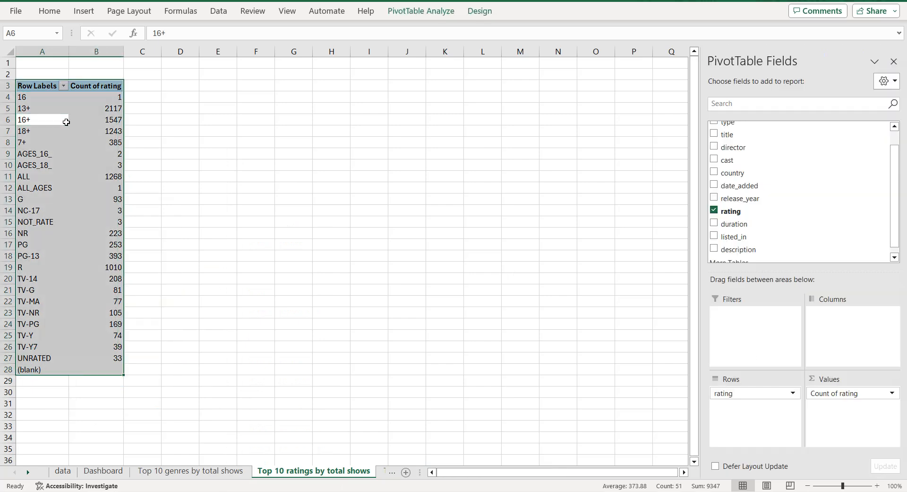
pyautogui.hotkey('ctrl', 'c')
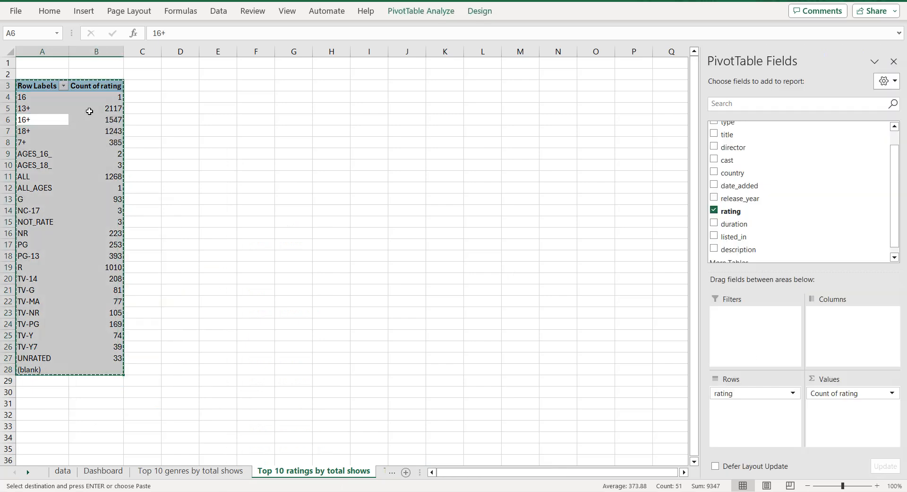
pyautogui.click(225, 89)
pyautogui.rightClick(224, 89)
pyautogui.click(270, 170)
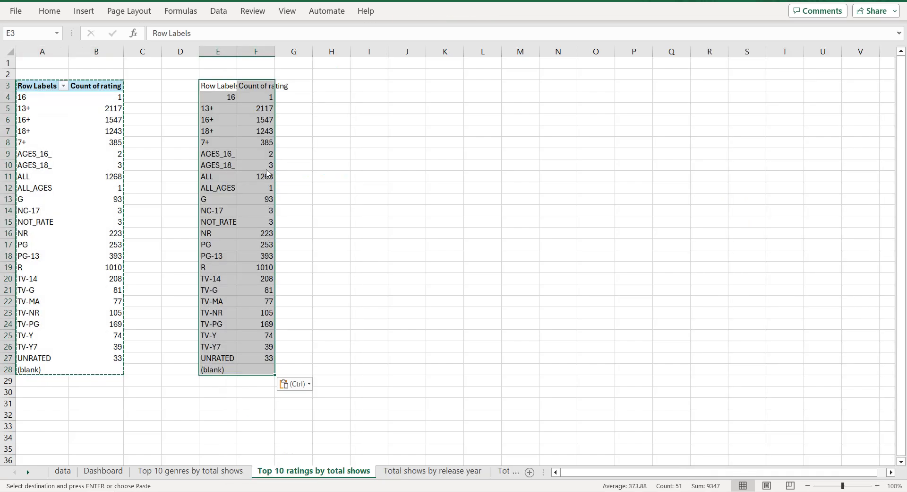
# Step: Convert the pasted range E3:F28 into a table with headers
pyautogui.click(84, 10)
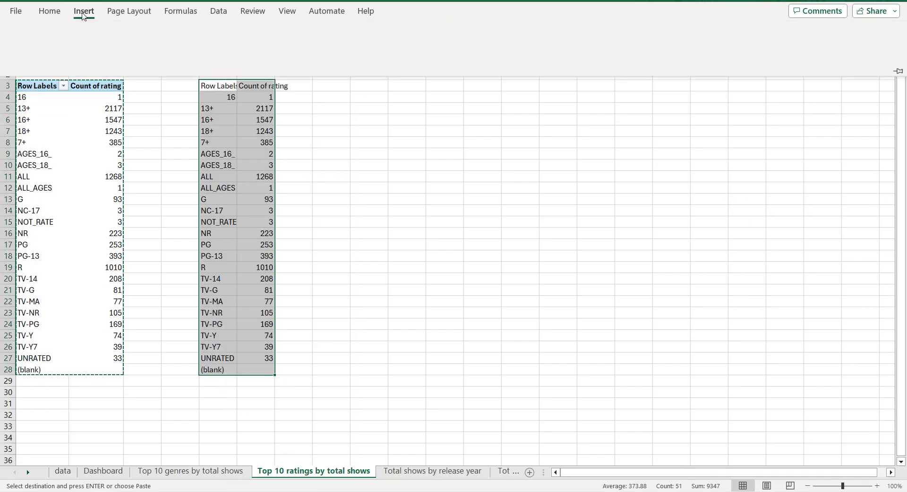
pyautogui.click(99, 44)
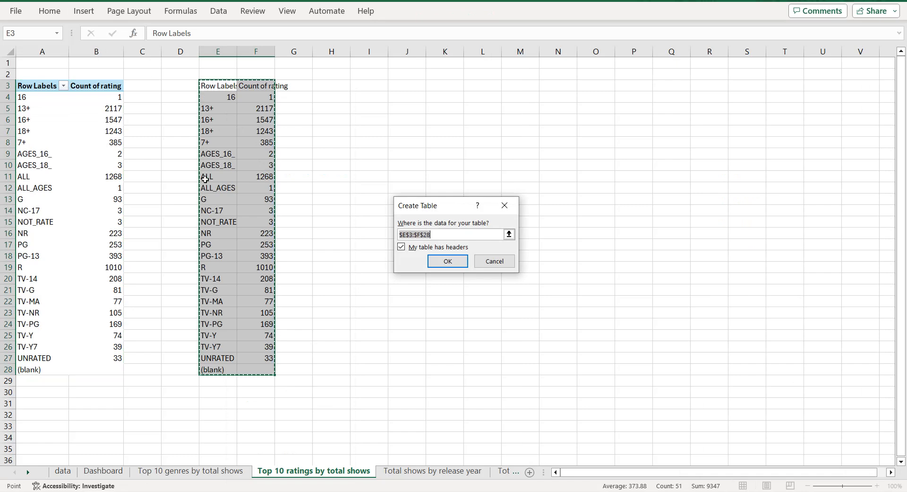
pyautogui.click(447, 261)
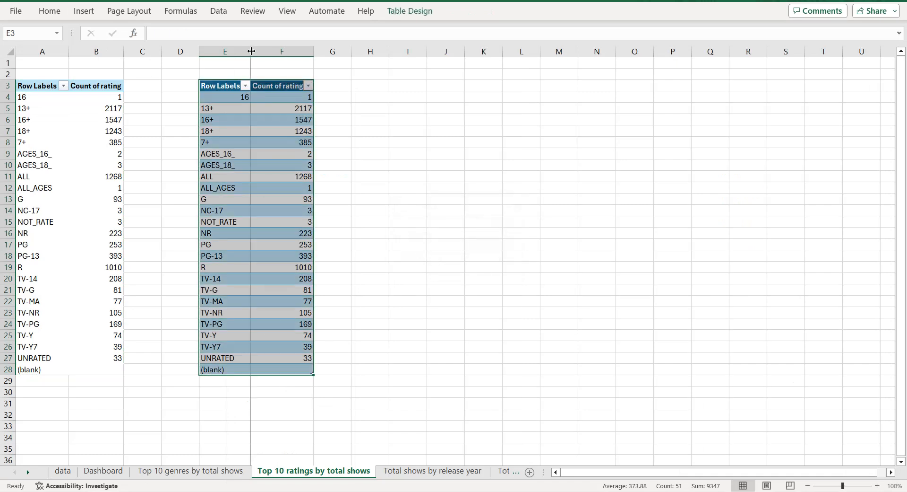
# Step: Rename the new table's headers to "Rating" in E3 and "total shows" in F3
pyautogui.click(224, 87)
pyautogui.moveTo(193, 34); pyautogui.dragTo(148, 37)
pyautogui.write('Rat')
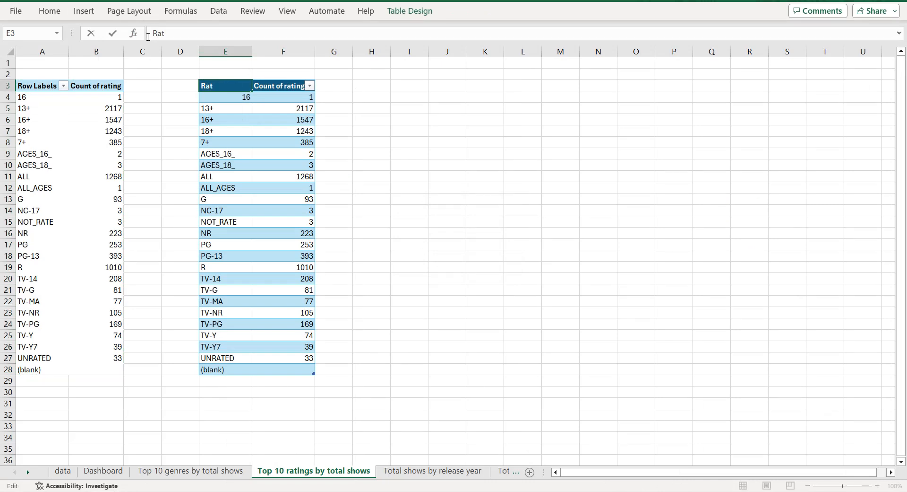
pyautogui.write('ing')
pyautogui.click(278, 89)
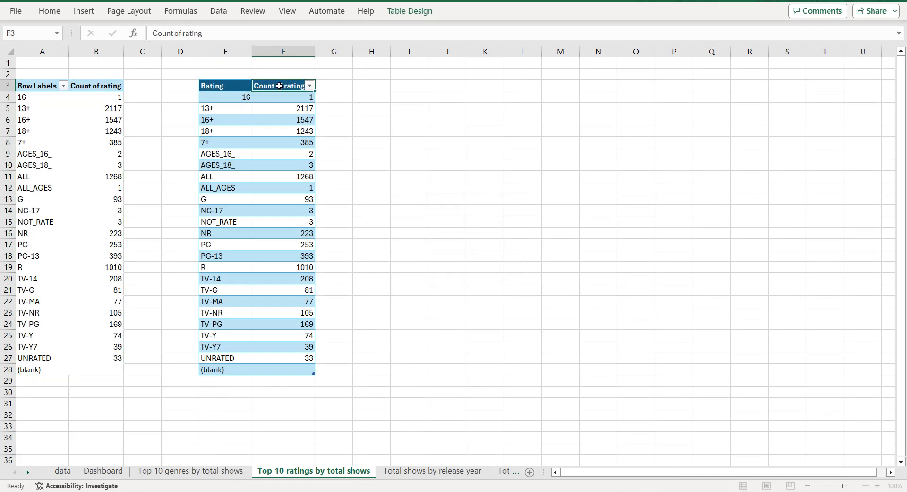
pyautogui.moveTo(225, 34); pyautogui.dragTo(127, 43)
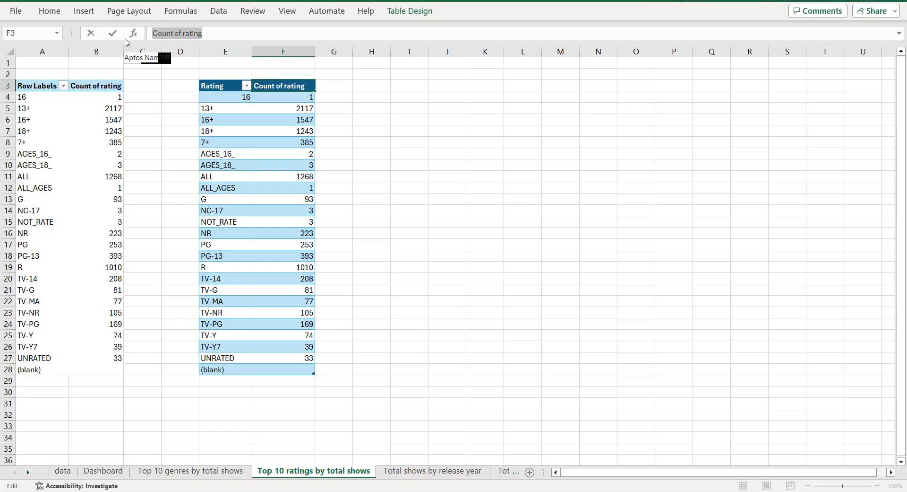
pyautogui.write('total shows')
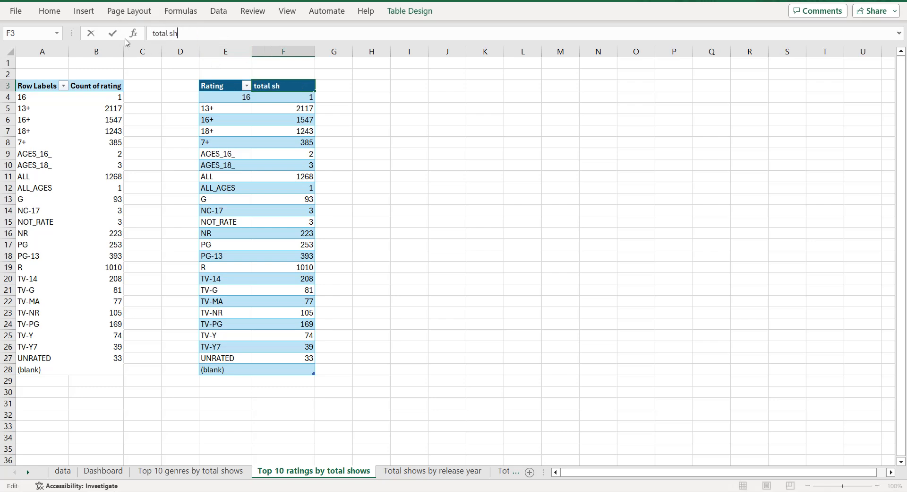
pyautogui.click(236, 98)
# Step: Filter the table to the top 10 items by total shows and sort them from smallest to largest
pyautogui.click(309, 86)
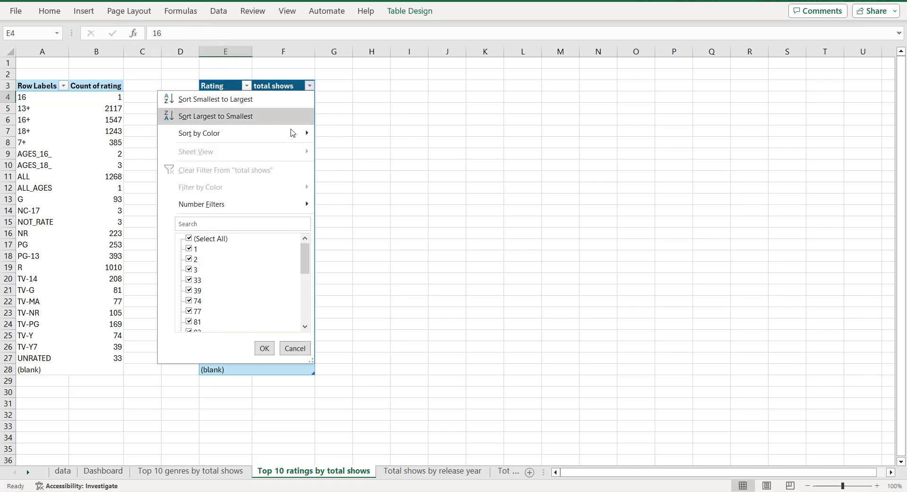
pyautogui.moveTo(282, 203)
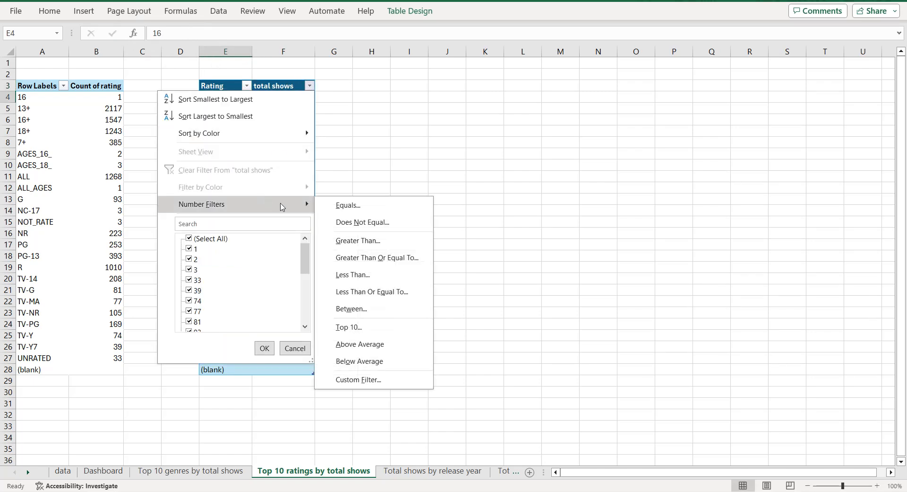
pyautogui.click(345, 327)
pyautogui.click(448, 235)
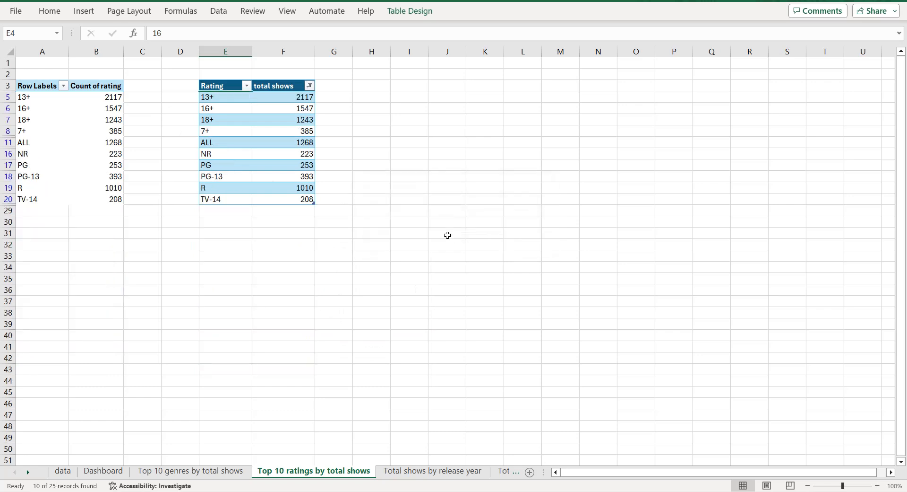
pyautogui.click(309, 85)
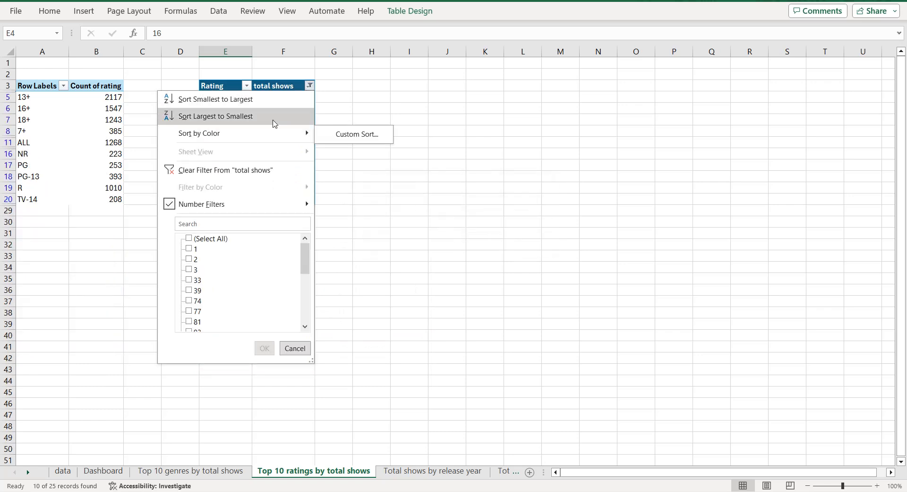
pyautogui.click(272, 100)
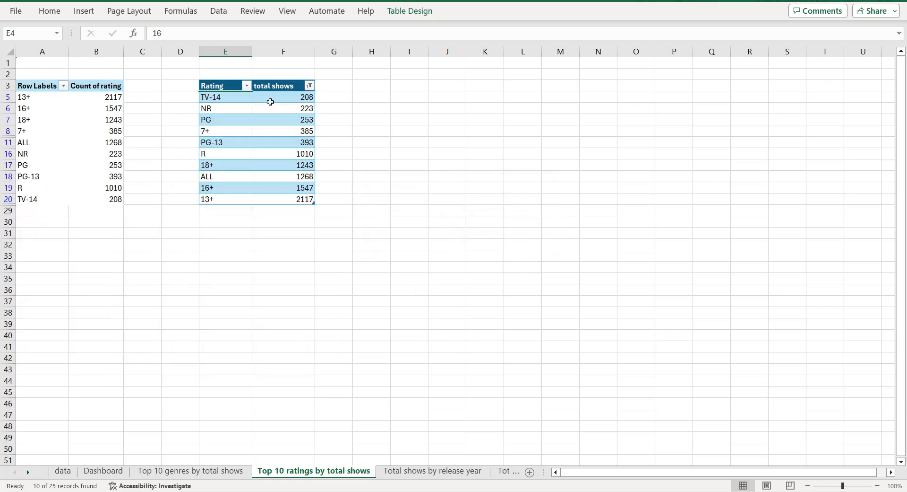
# Step: Insert a clustered bar chart from the whole filtered ratings table
pyautogui.click(222, 89)
pyautogui.hotkey('ctrl', 'a')
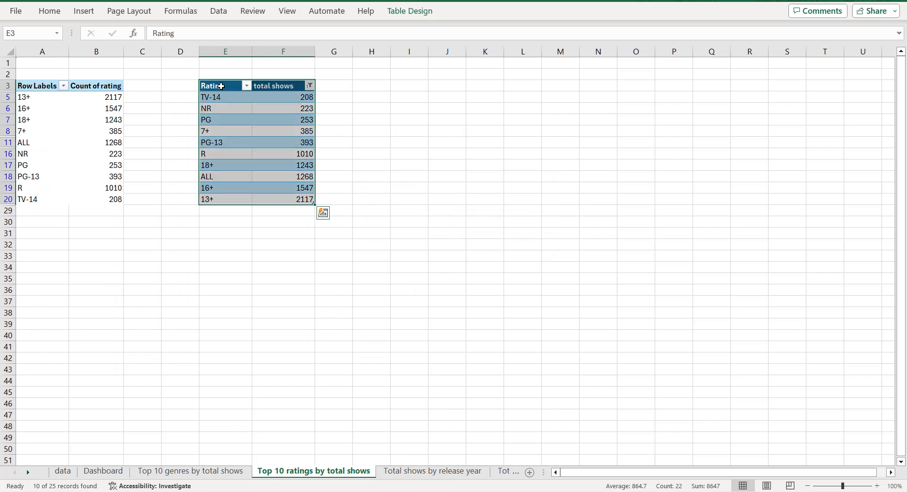
pyautogui.click(85, 11)
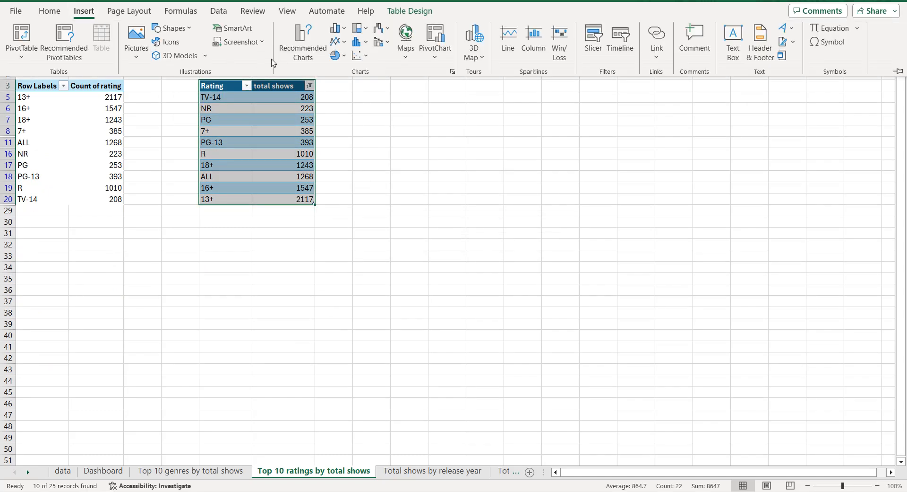
pyautogui.click(304, 52)
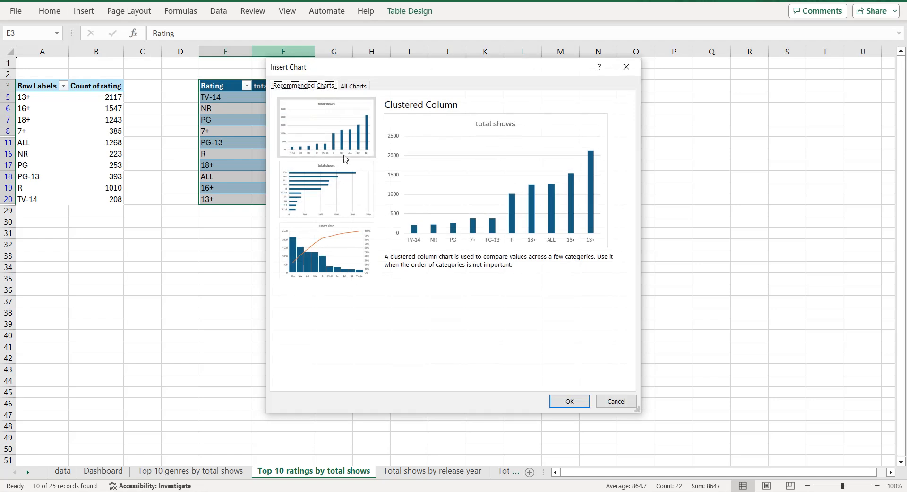
pyautogui.click(345, 186)
pyautogui.click(567, 401)
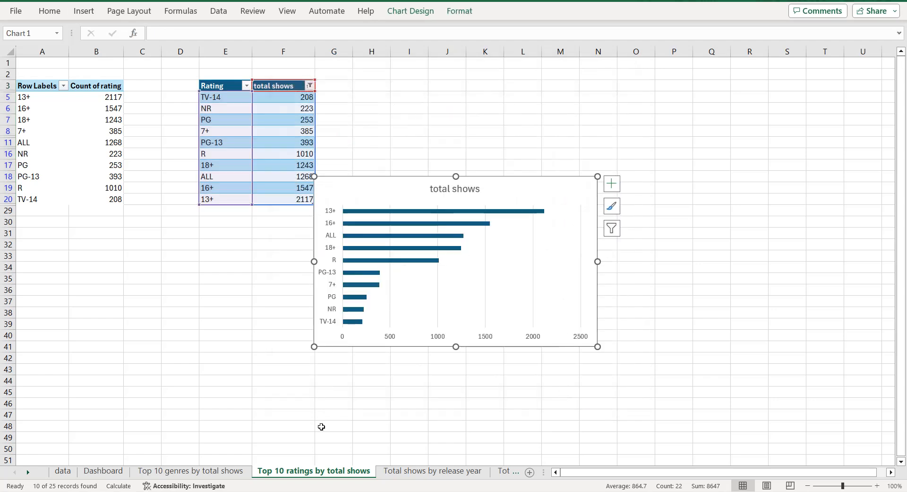
# Step: Replace the chart title with the copied sheet name "Top 10 ratings by total shows"
pyautogui.doubleClick(314, 473)
pyautogui.hotkey('ctrl', 'c')
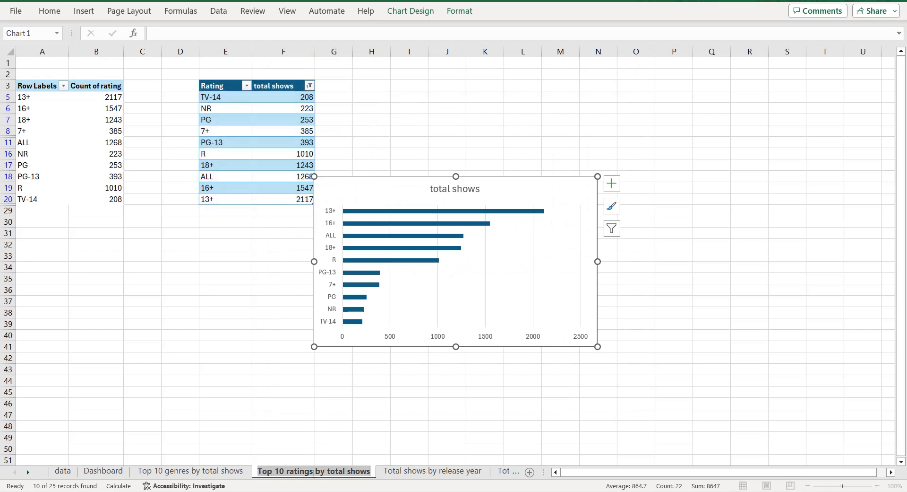
pyautogui.click(462, 189)
pyautogui.click(463, 189)
pyautogui.doubleClick(463, 187)
pyautogui.hotkey('ctrl', 'a')
pyautogui.hotkey('ctrl', 'v')
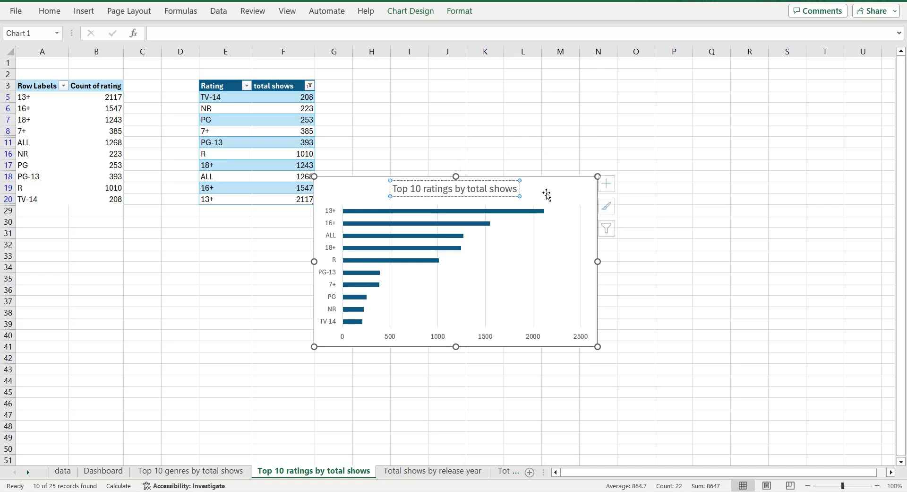
# Step: Remove the gridlines and the horizontal value axis from the ratings chart and add data labels
pyautogui.click(547, 194)
pyautogui.click(610, 184)
pyautogui.click(638, 268)
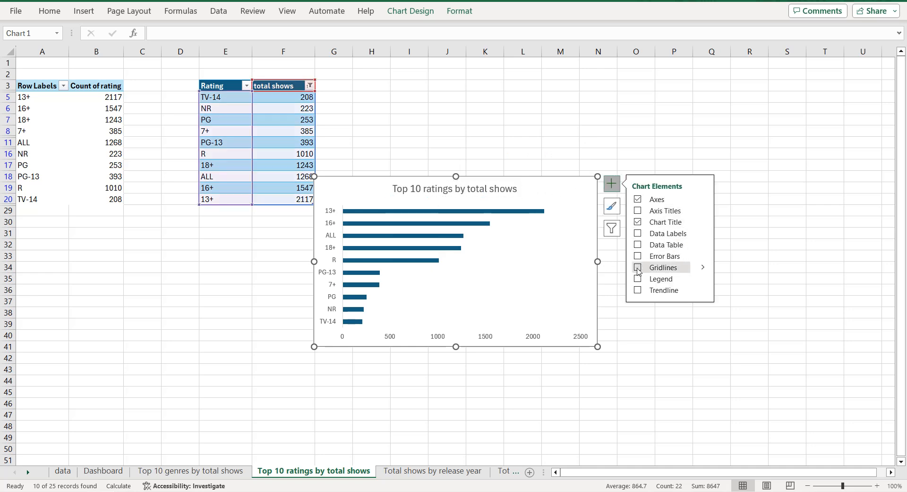
pyautogui.click(532, 337)
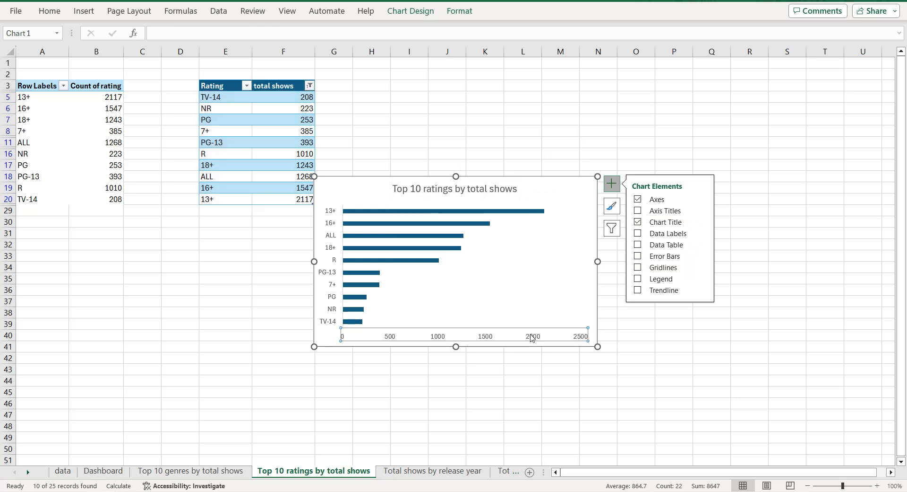
pyautogui.press('Delete')
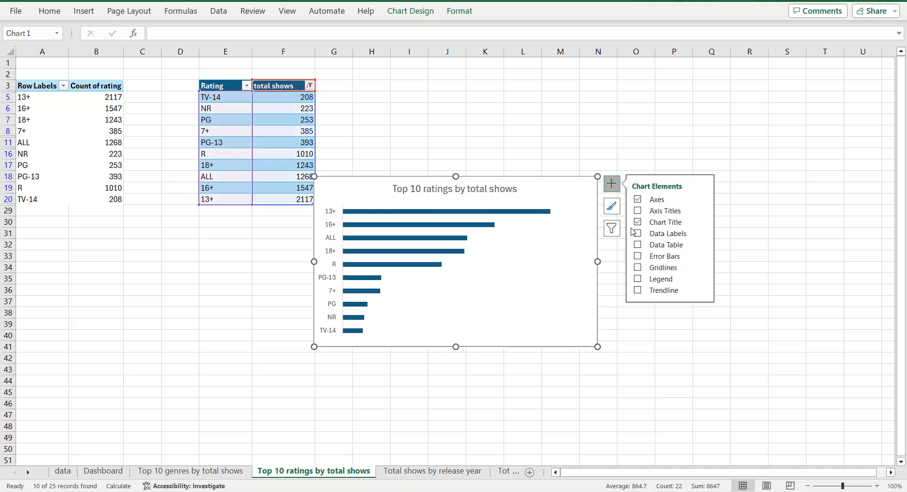
pyautogui.click(638, 233)
# Step: Set the gap width of the chart's bar series to 20%
pyautogui.rightClick(530, 214)
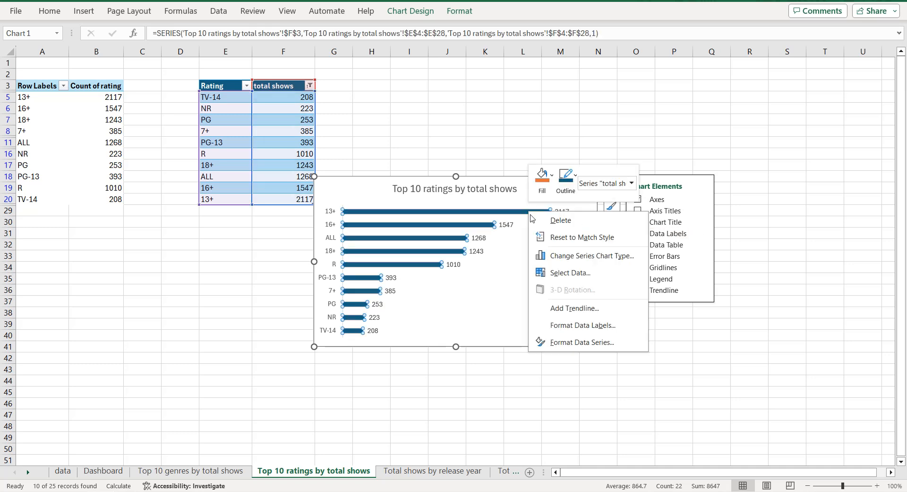
pyautogui.click(581, 342)
pyautogui.click(830, 202)
pyautogui.press('BackSpace')
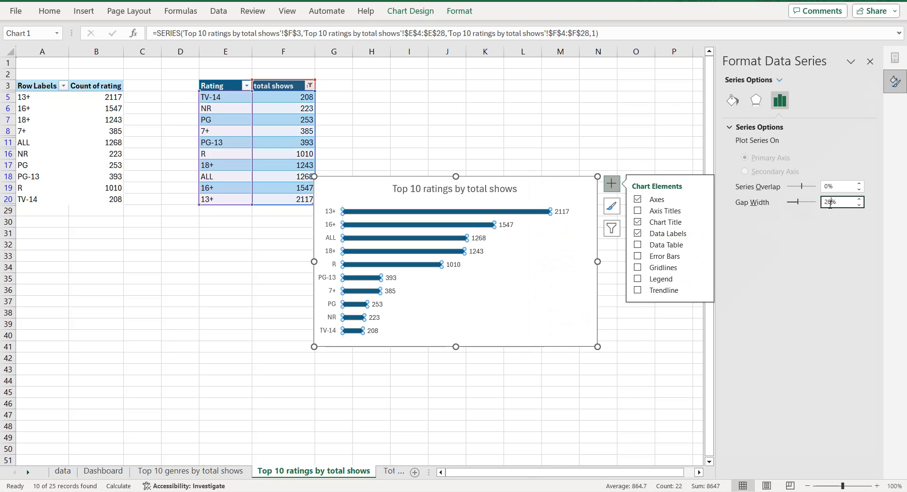
pyautogui.write('0')
pyautogui.press('Return')
pyautogui.click(539, 191)
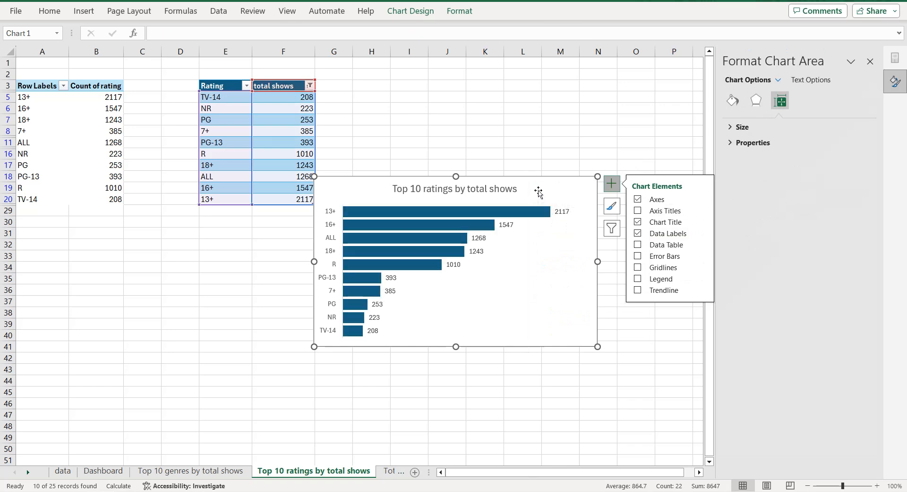
pyautogui.click(612, 183)
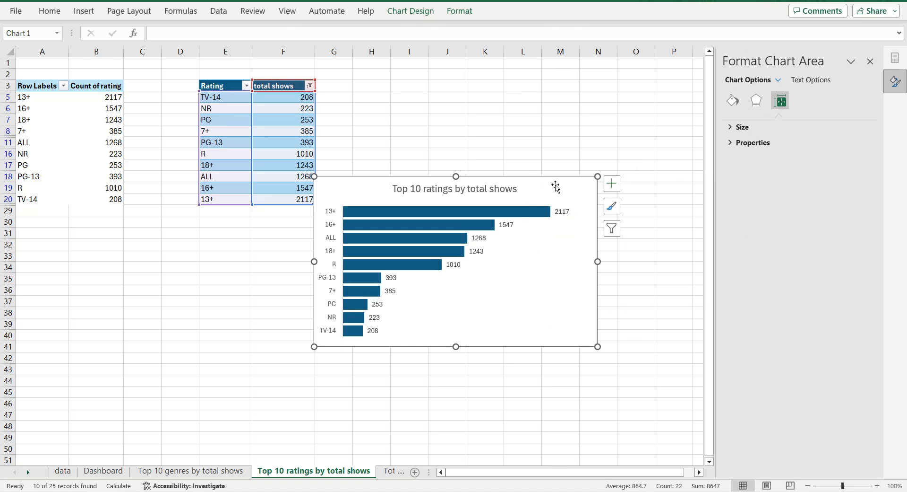
# Step: Fill the chart area with the recent dark navy color and the bars with the recent bright blue
pyautogui.click(733, 100)
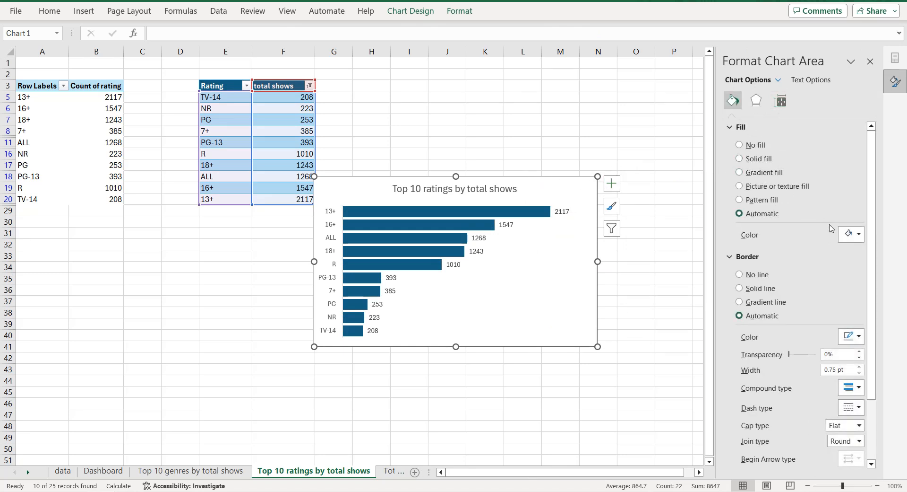
pyautogui.click(851, 236)
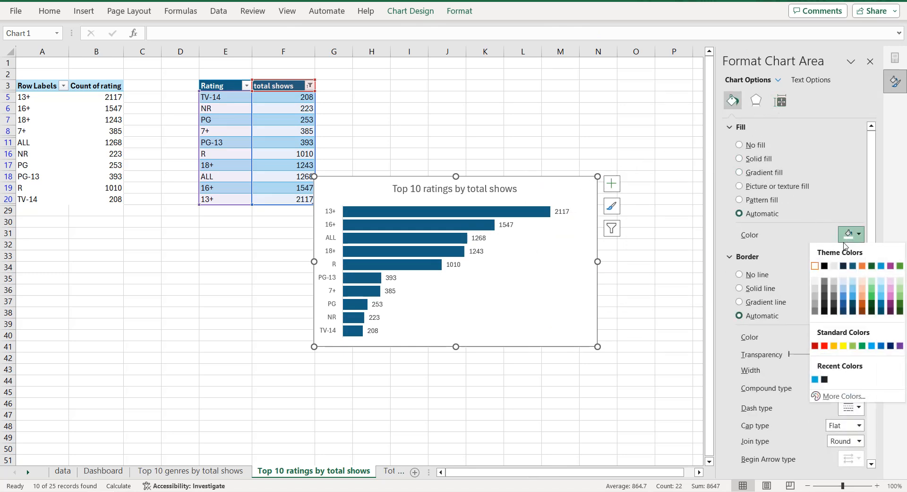
pyautogui.click(825, 379)
pyautogui.click(471, 216)
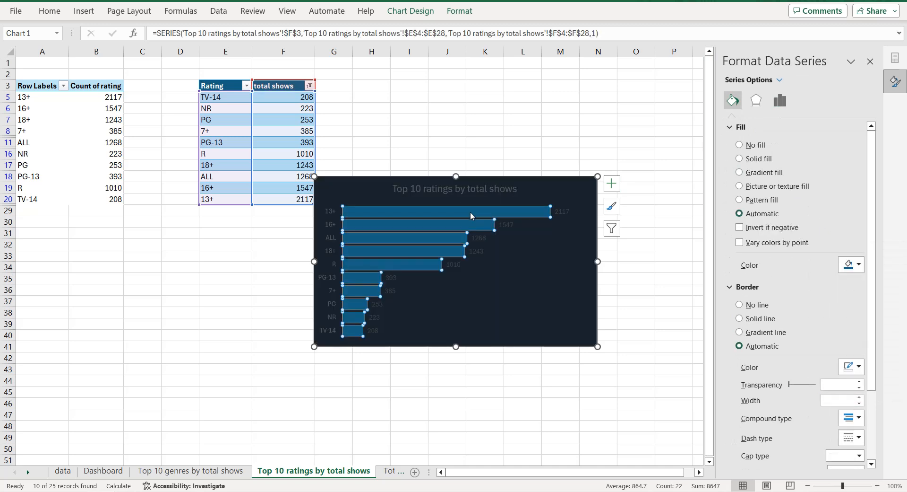
pyautogui.click(851, 264)
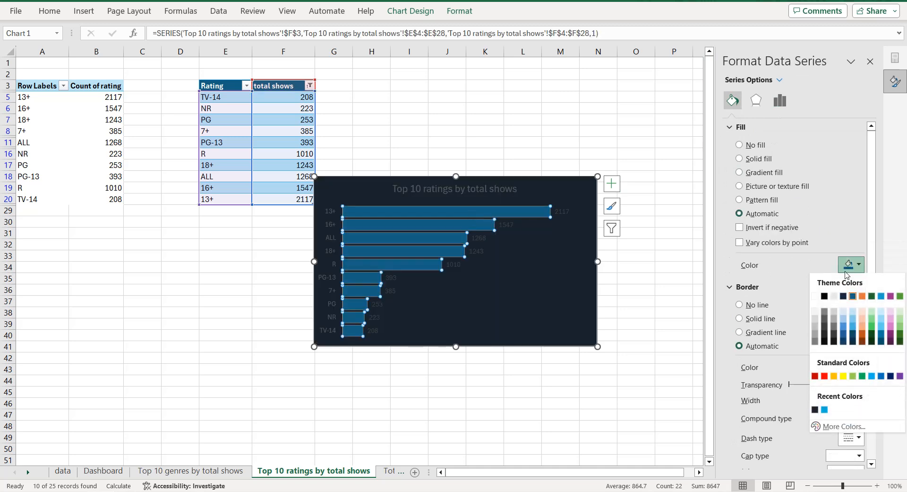
pyautogui.click(826, 410)
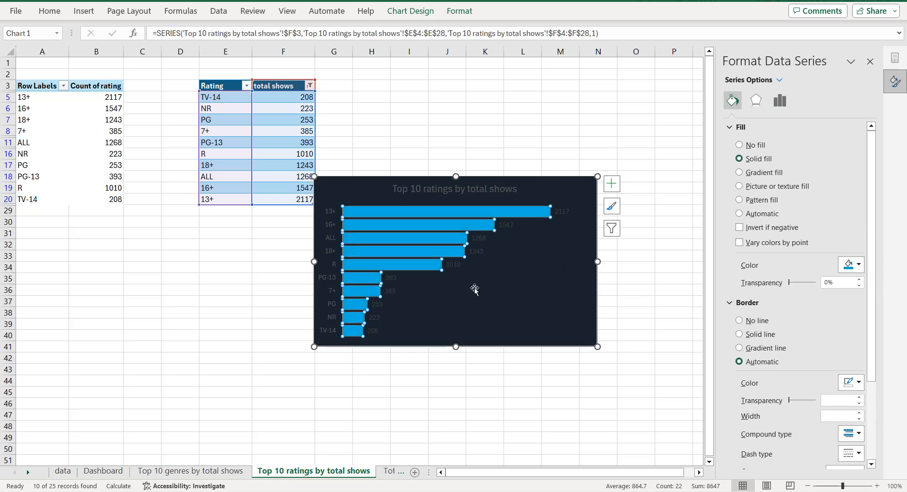
# Step: Set the text color of the rating axis labels and the data labels to white
pyautogui.click(331, 233)
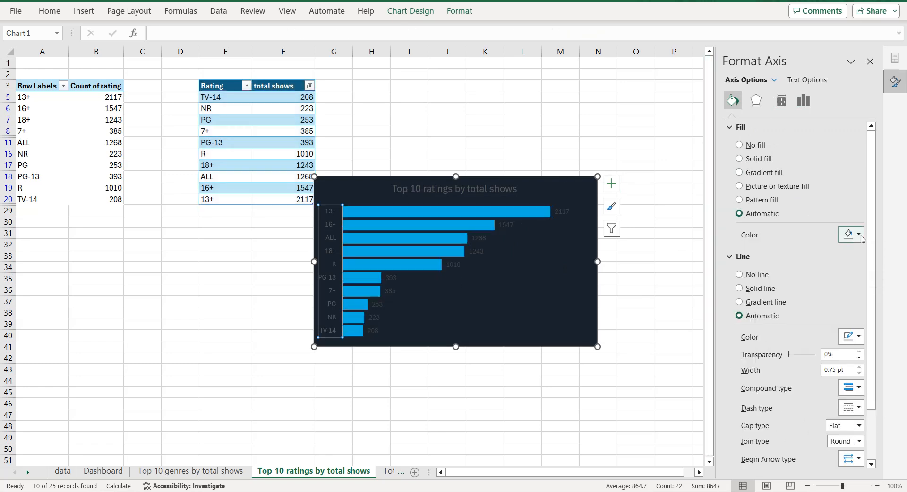
pyautogui.click(819, 80)
pyautogui.click(851, 222)
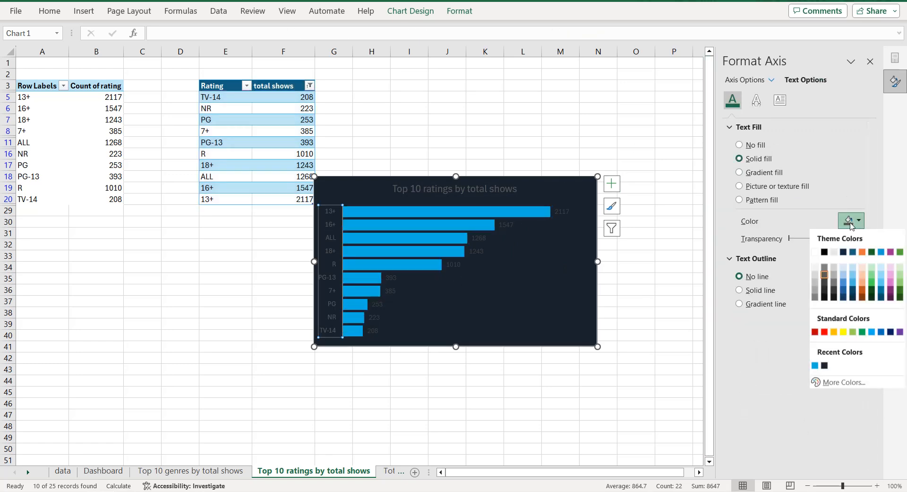
pyautogui.click(816, 252)
pyautogui.click(568, 214)
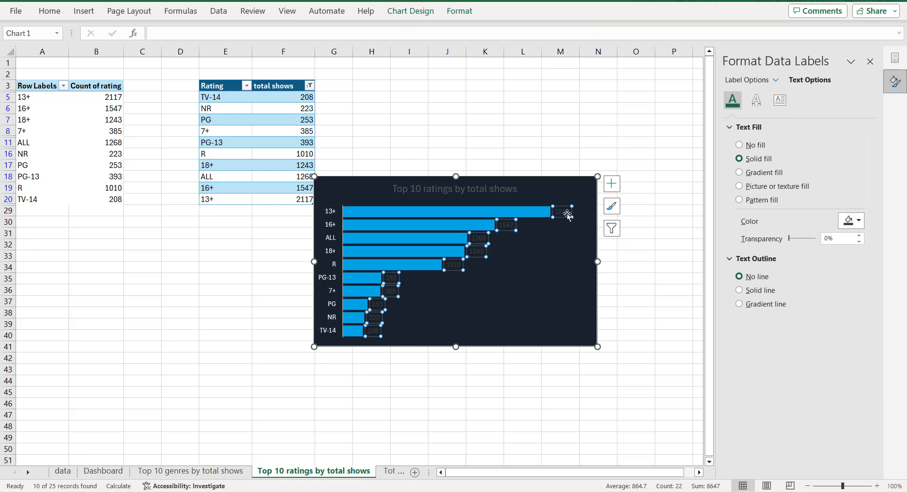
pyautogui.click(858, 220)
pyautogui.click(815, 252)
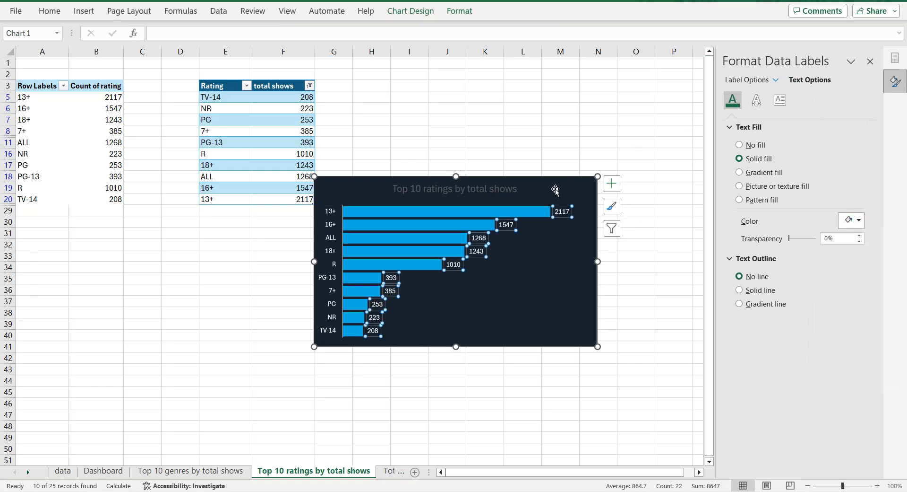
# Step: Set the text color of the ratings chart's title to white
pyautogui.click(512, 190)
pyautogui.click(851, 220)
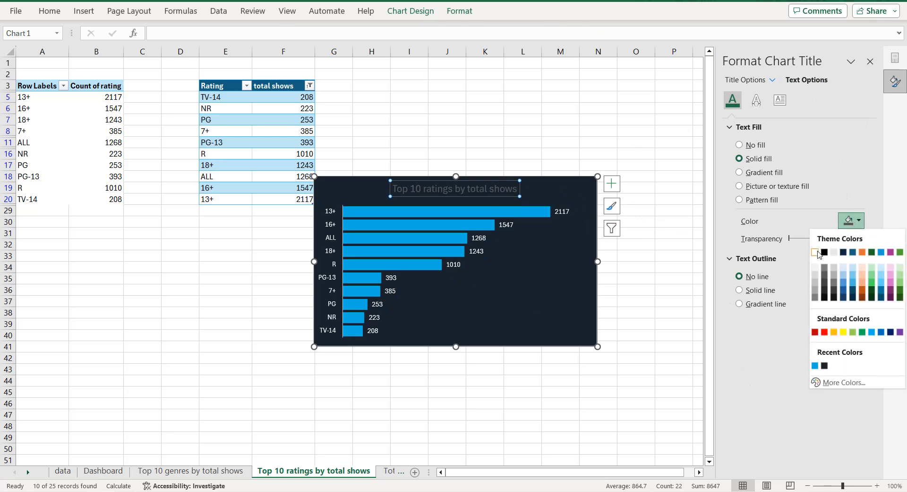
pyautogui.click(818, 252)
# Step: Copy the ratings chart to the Dashboard sheet and place it across columns P to W, beside the genres chart
pyautogui.click(563, 187)
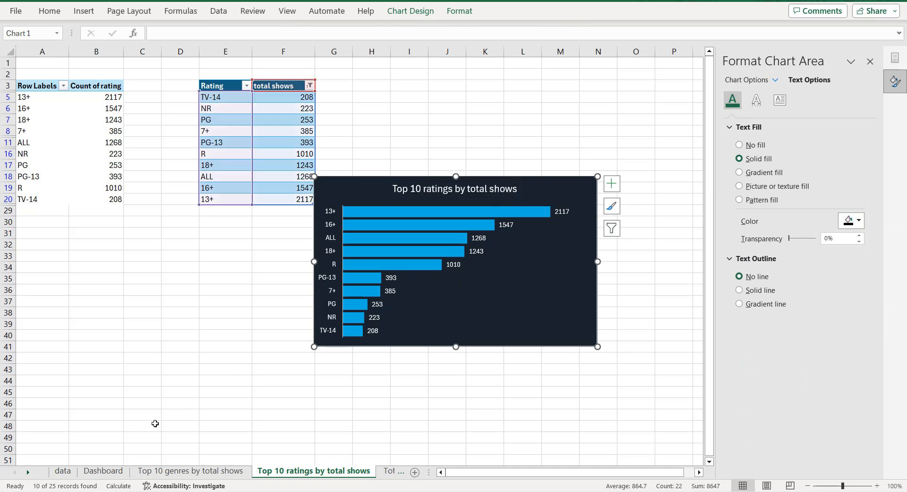
pyautogui.click(111, 472)
pyautogui.hotkey('ctrl', 'v')
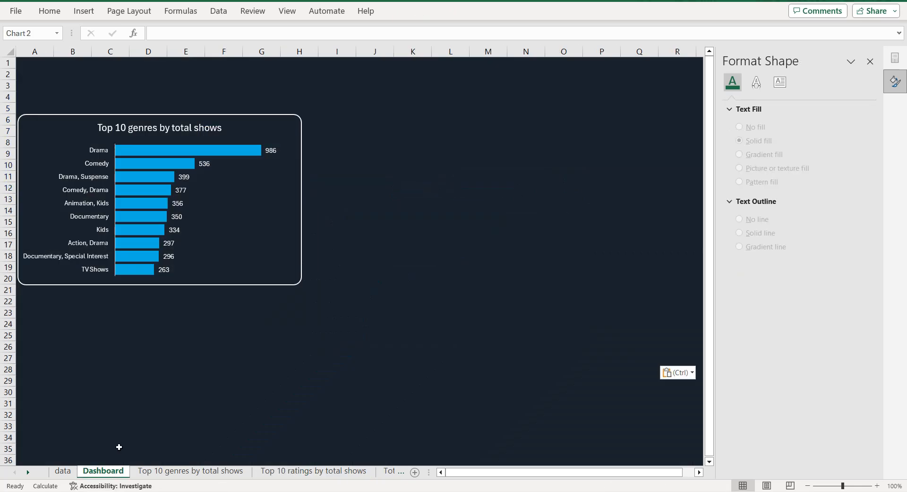
pyautogui.click(870, 61)
pyautogui.moveTo(616, 184); pyautogui.dragTo(830, 112)
# Step: Give the Dashboard's ratings chart a solid white border, 1 pt wide, with rounded corners
pyautogui.rightClick(830, 112)
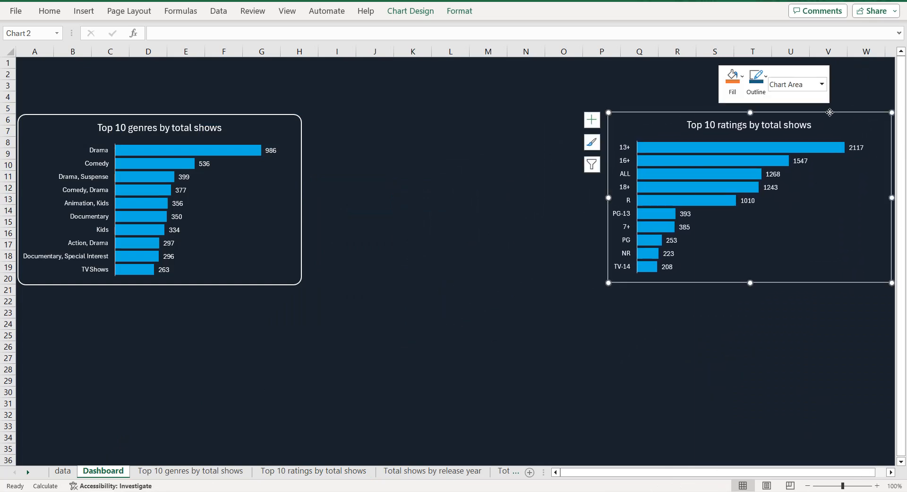
pyautogui.click(743, 458)
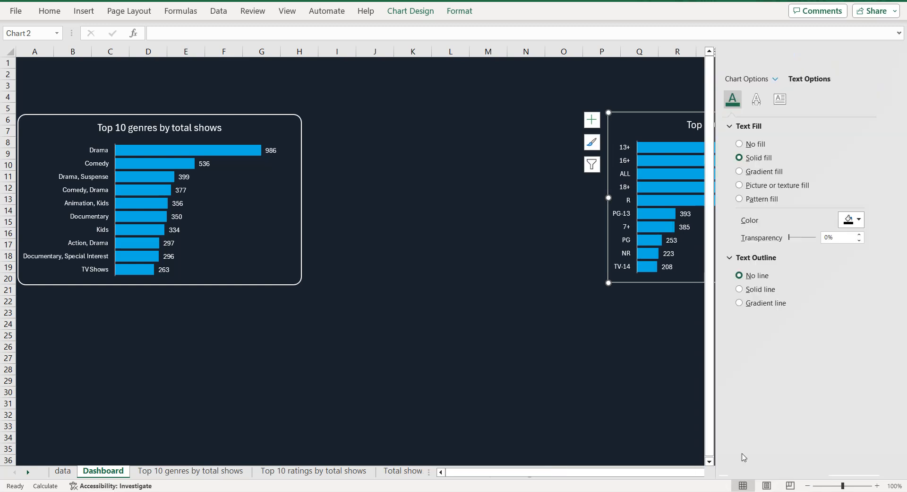
pyautogui.scroll(-3, 789, 258)
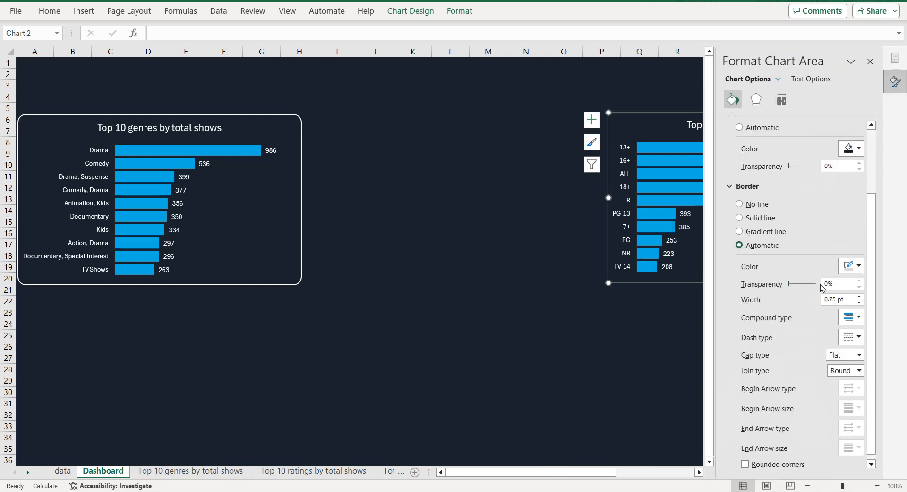
pyautogui.click(851, 267)
pyautogui.click(815, 298)
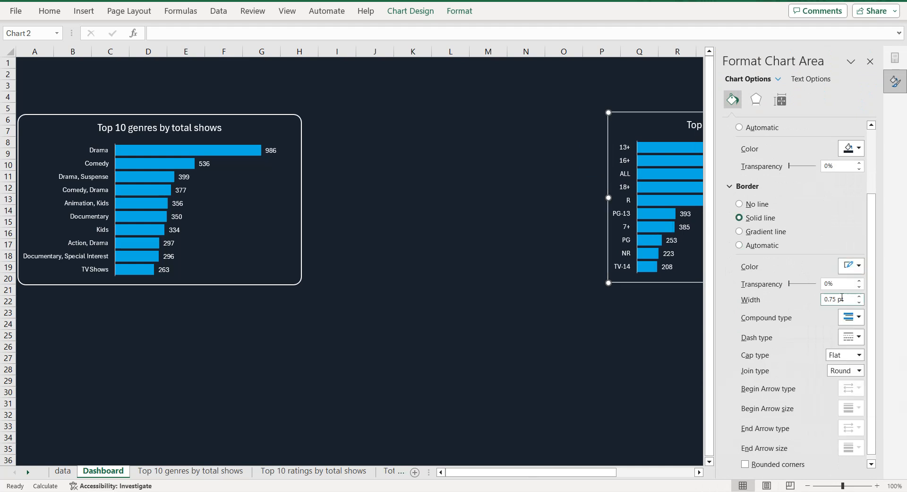
pyautogui.click(860, 296)
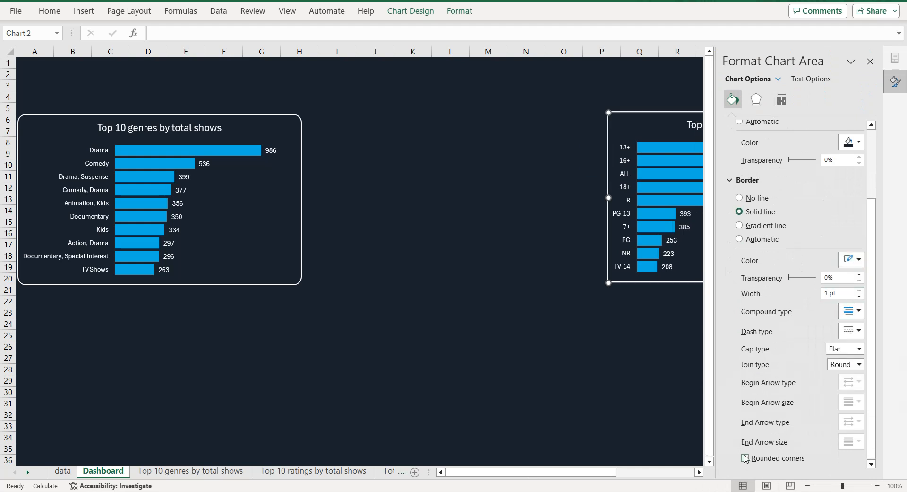
pyautogui.click(870, 61)
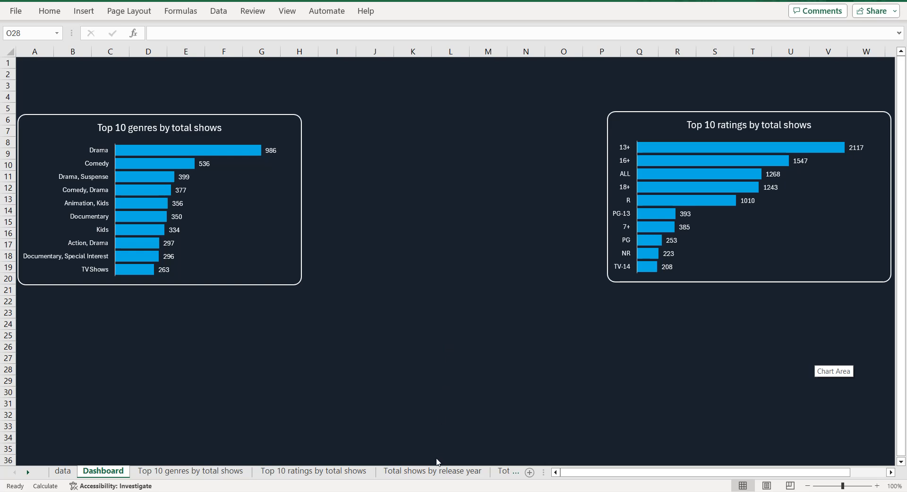
# Step: Build the release year sheet's PivotTable with release_year as rows, type as columns and count of show_id as values
pyautogui.click(438, 471)
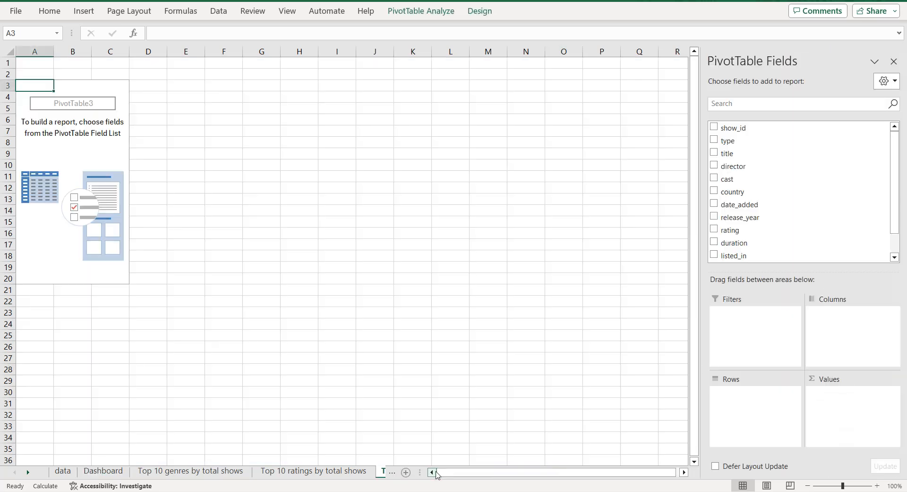
pyautogui.moveTo(748, 222); pyautogui.dragTo(759, 403)
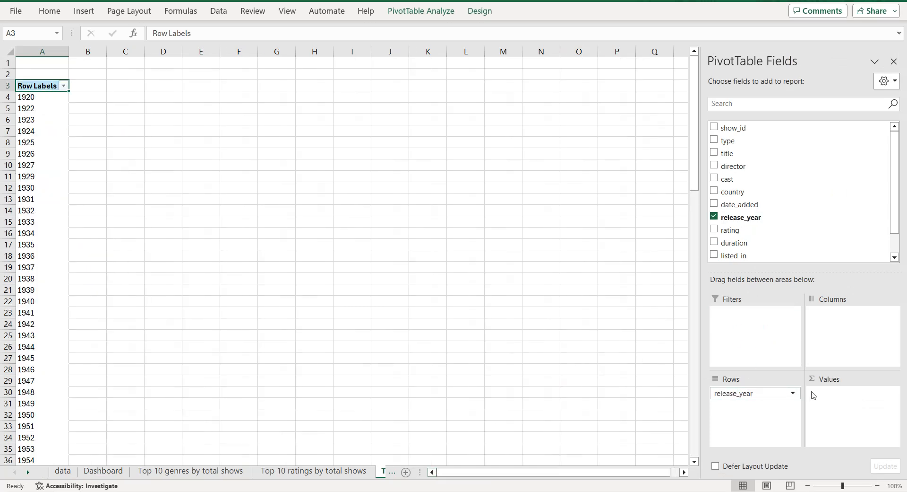
pyautogui.moveTo(751, 134); pyautogui.dragTo(830, 394)
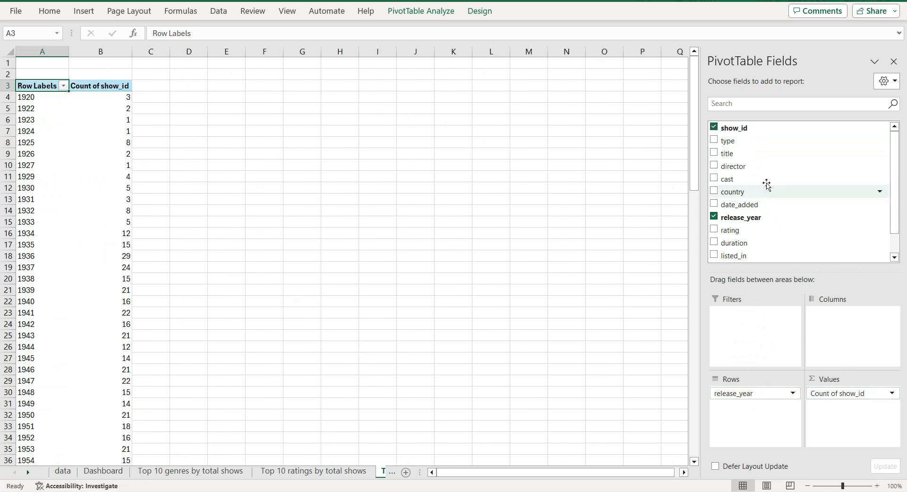
pyautogui.moveTo(738, 140); pyautogui.dragTo(828, 327)
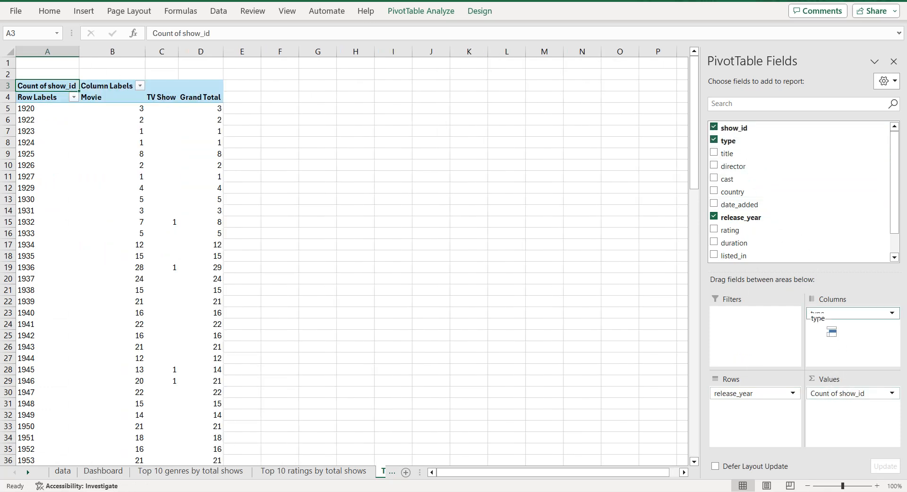
# Step: Copy the pivot's year, Movie and TV Show columns without the grand totals and paste them as values at G4
pyautogui.click(53, 98)
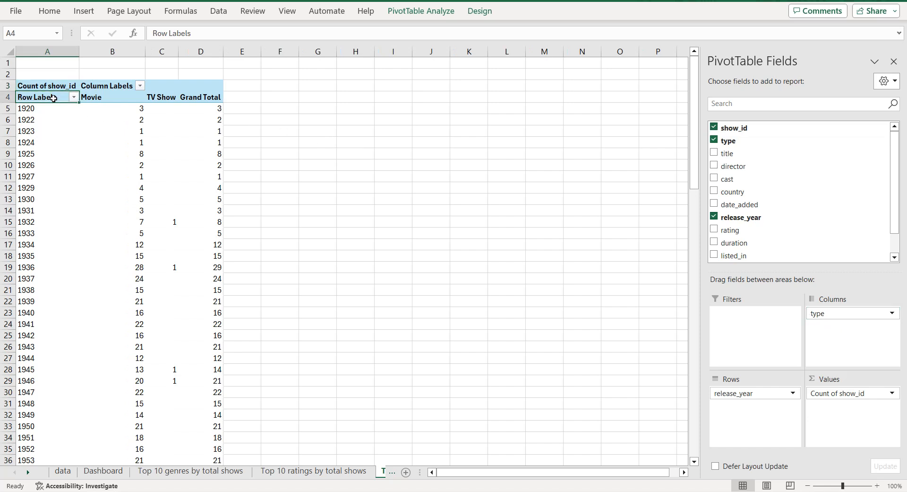
pyautogui.hotkey('ctrl', 'shift', 'Right')
pyautogui.hotkey('ctrl', 'shift', 'Left')
pyautogui.hotkey('shift', 'Right')
pyautogui.hotkey('shift', 'Right')
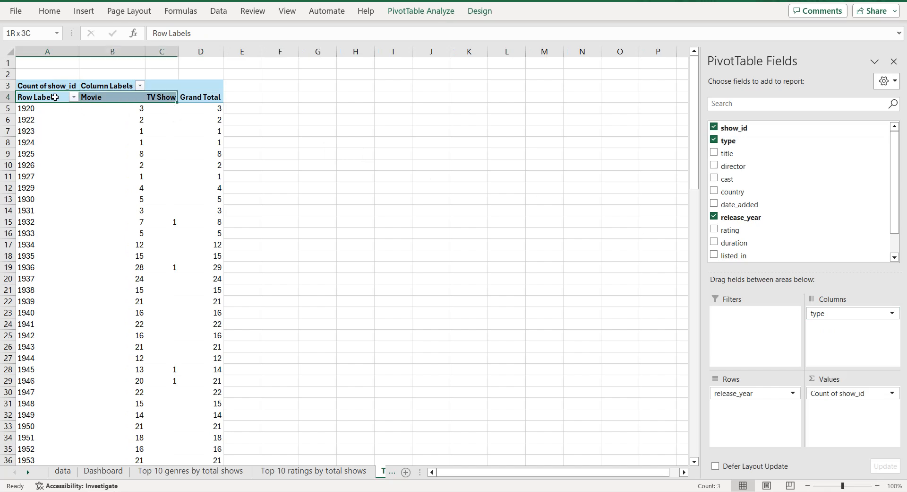
pyautogui.hotkey('ctrl', 'shift', 'Down')
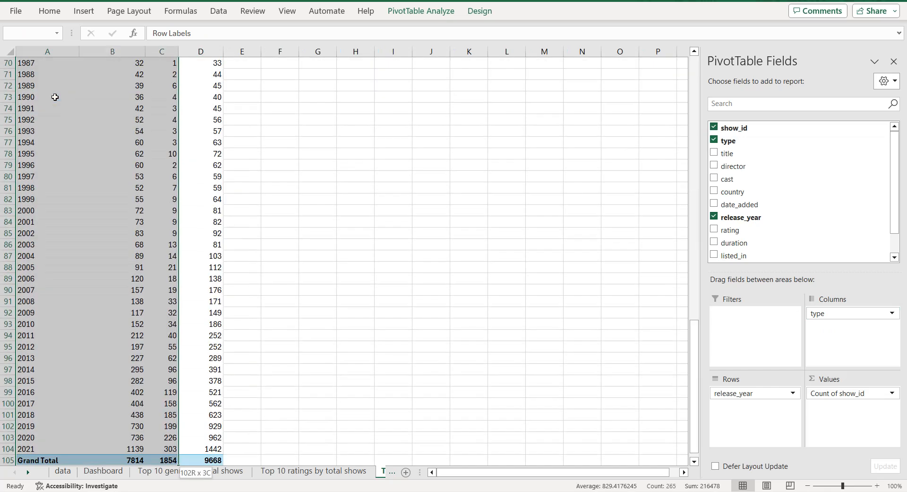
pyautogui.hotkey('ctrl', 'shift', 'Up')
pyautogui.hotkey('shift', 'Up')
pyautogui.hotkey('ctrl', 'shift', 'Down')
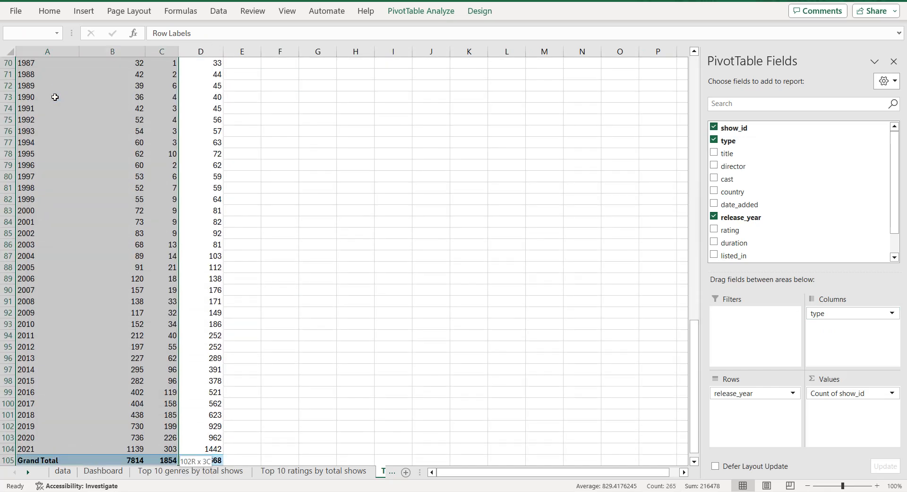
pyautogui.hotkey('ctrl', 'c')
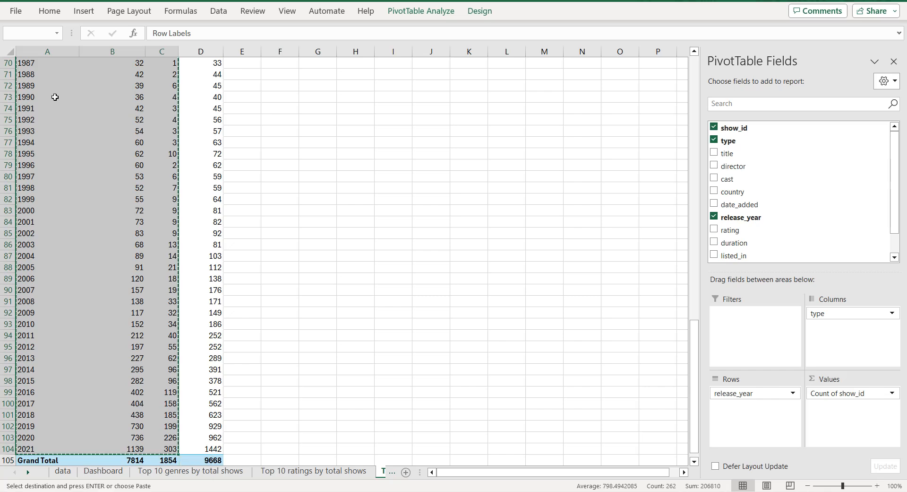
pyautogui.moveTo(678, 332); pyautogui.dragTo(679, 71)
pyautogui.rightClick(324, 100)
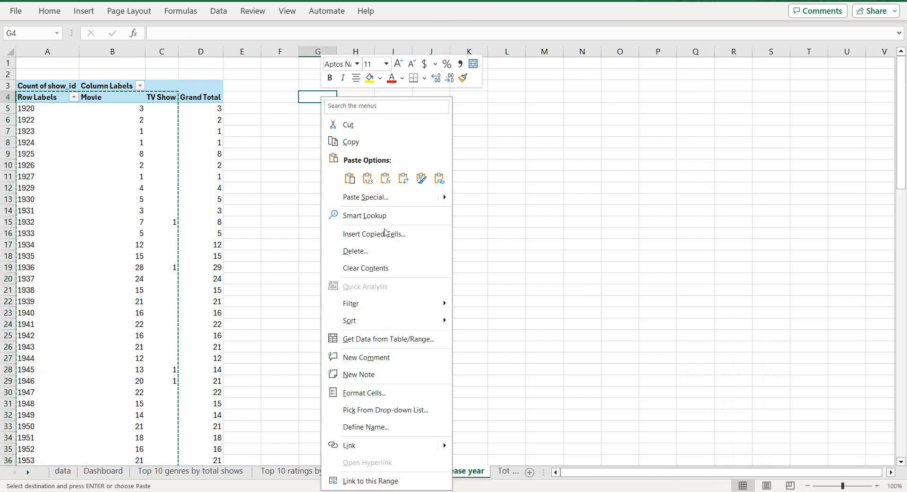
pyautogui.click(368, 178)
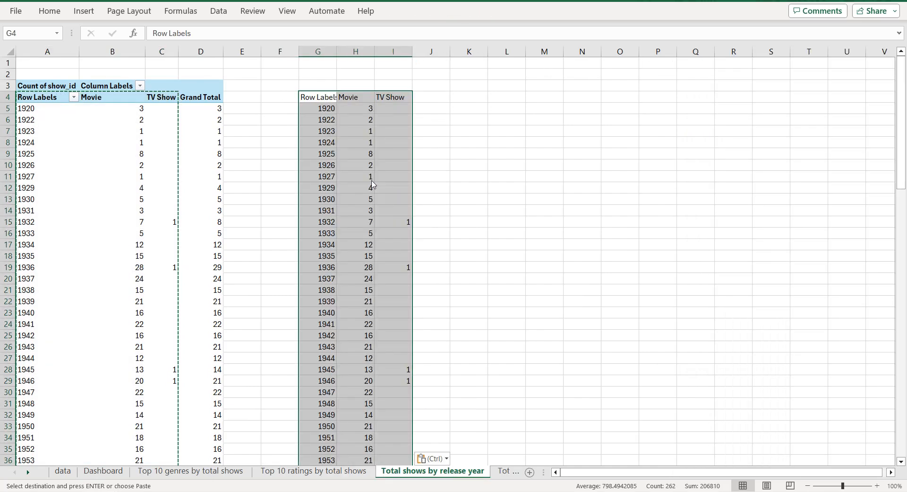
# Step: Rename the header in G4 of the pasted data to "Release year"
pyautogui.click(317, 97)
pyautogui.click(197, 33)
pyautogui.moveTo(196, 33); pyautogui.dragTo(154, 33)
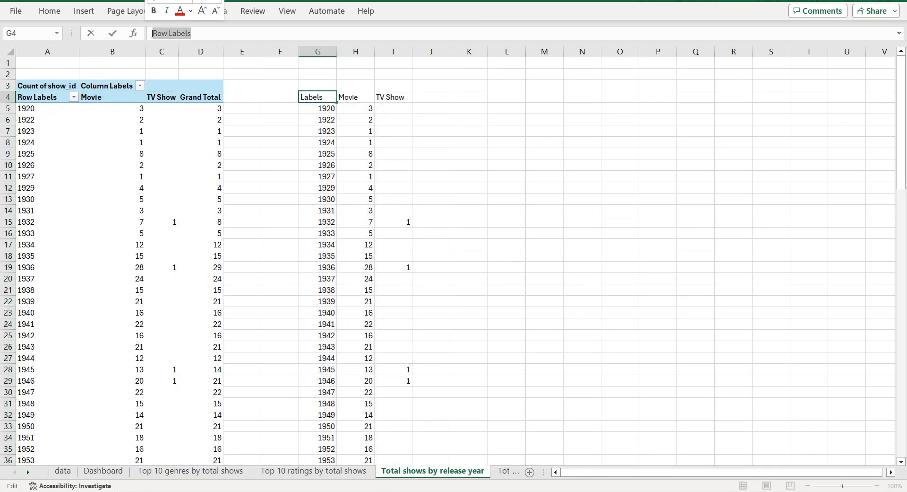
pyautogui.write('Y')
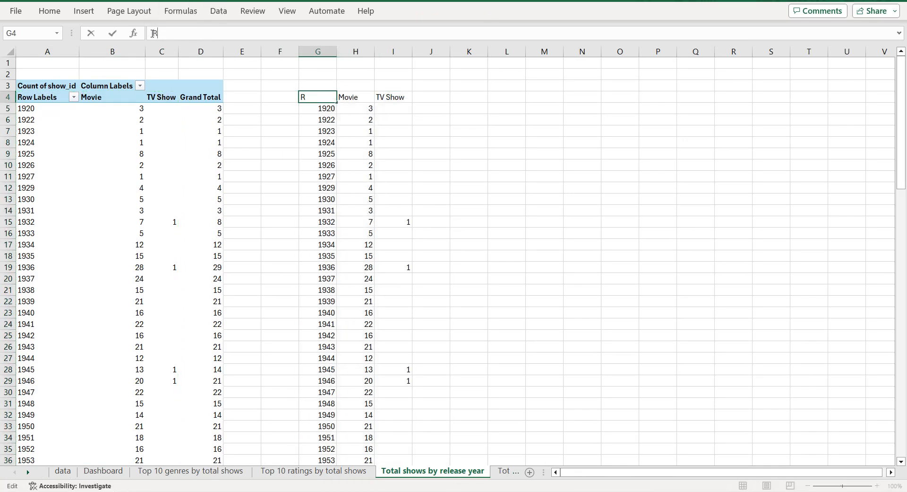
pyautogui.write('elease yea')
pyautogui.click(349, 97)
pyautogui.click(390, 99)
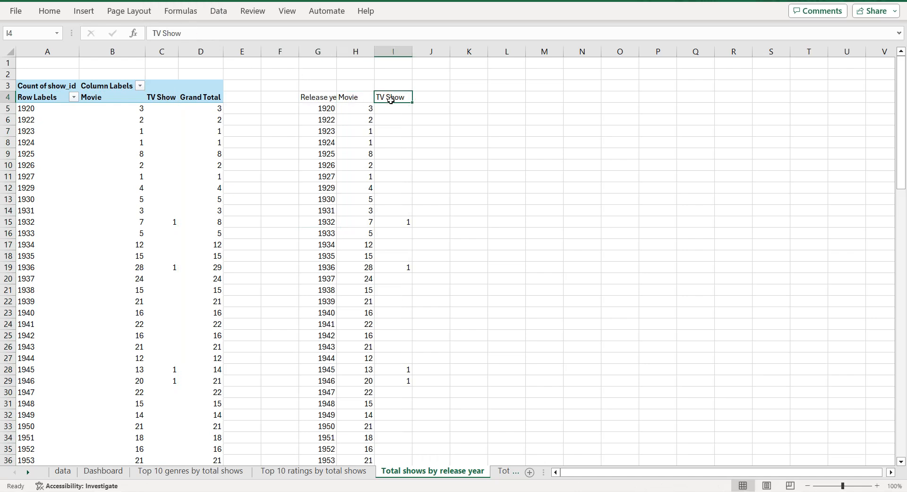
# Step: Convert the pasted release year, Movie and TV Show range into a table with headers
pyautogui.click(320, 97)
pyautogui.hotkey('ctrl', 'shift', 'Right')
pyautogui.hotkey('ctrl', 'shift', 'Down')
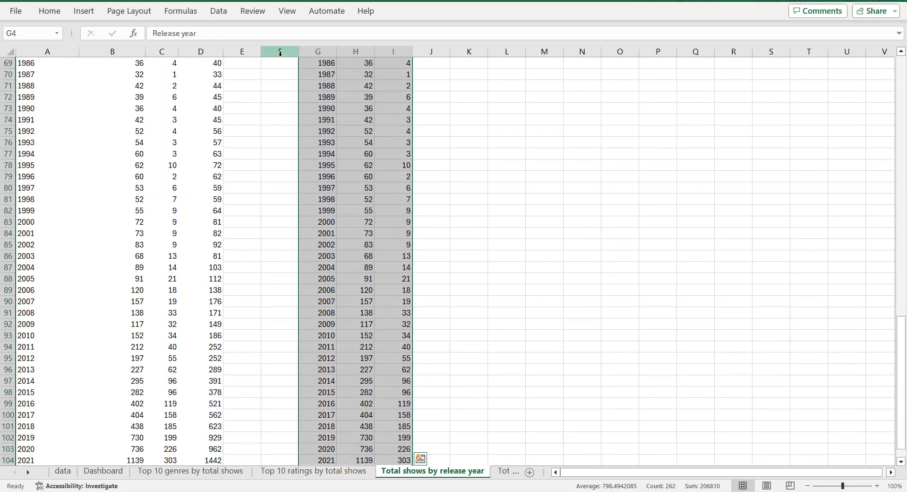
pyautogui.click(88, 13)
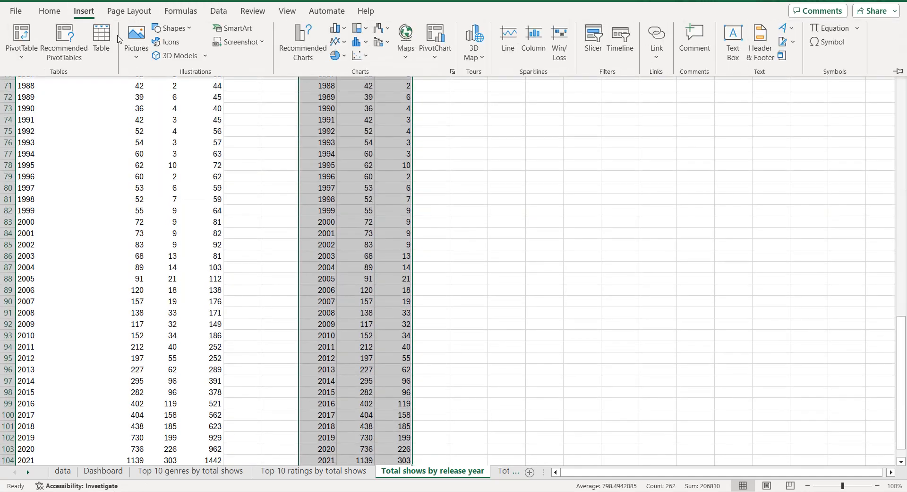
pyautogui.click(95, 35)
pyautogui.click(448, 261)
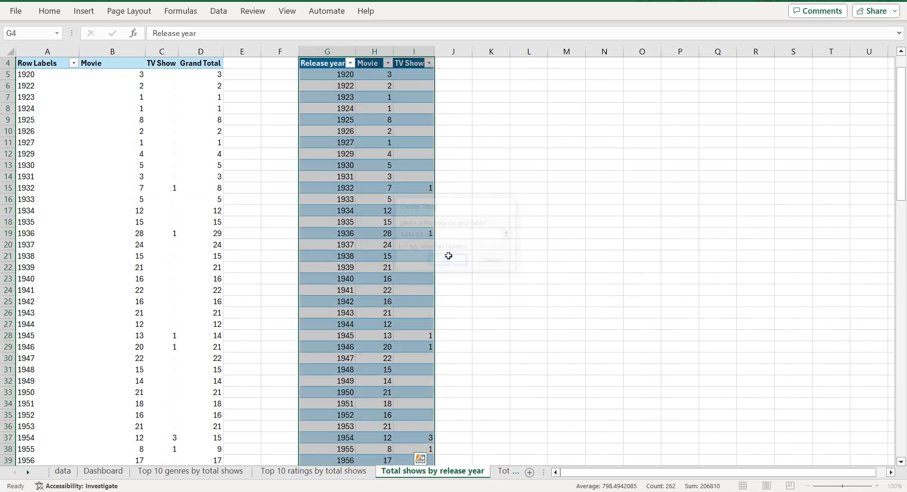
# Step: Center the table's contents and autofit the widths of columns G, H and I
pyautogui.click(60, 17)
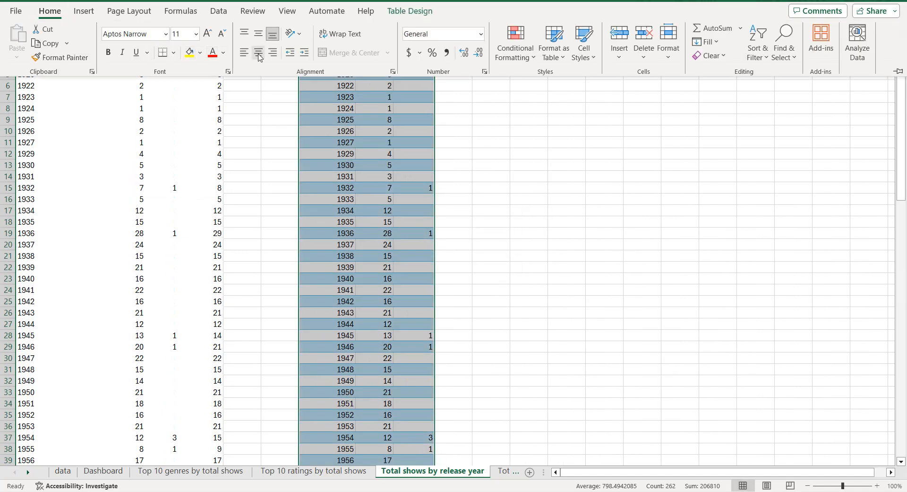
pyautogui.click(396, 149)
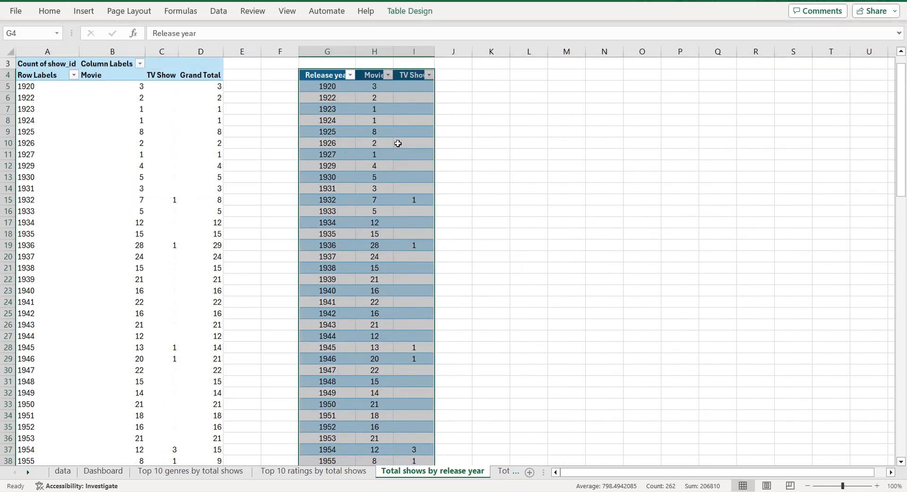
pyautogui.doubleClick(356, 51)
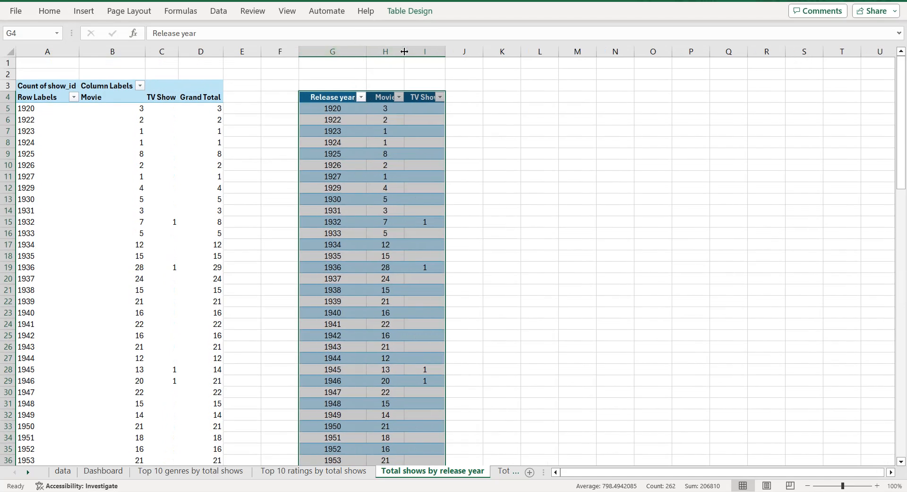
pyautogui.doubleClick(405, 51)
pyautogui.doubleClick(451, 51)
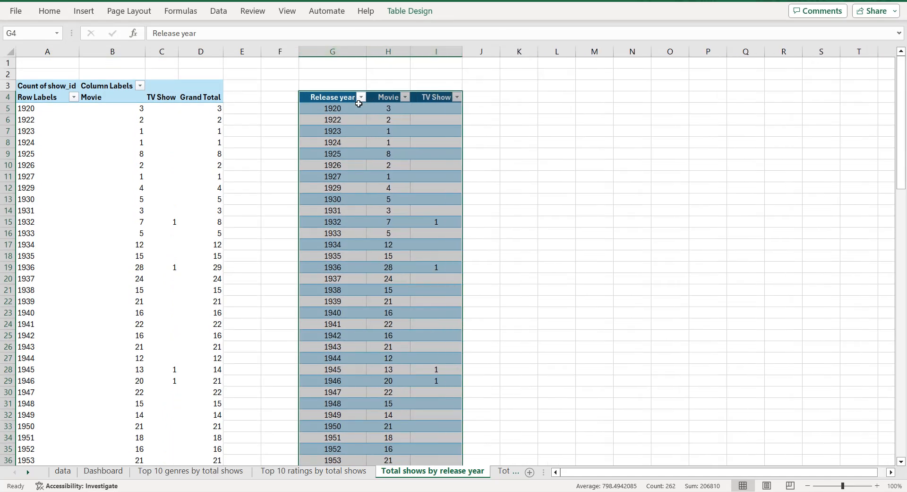
# Step: Insert an area chart from the table that plots Movie and TV Show counts by release year
pyautogui.click(85, 12)
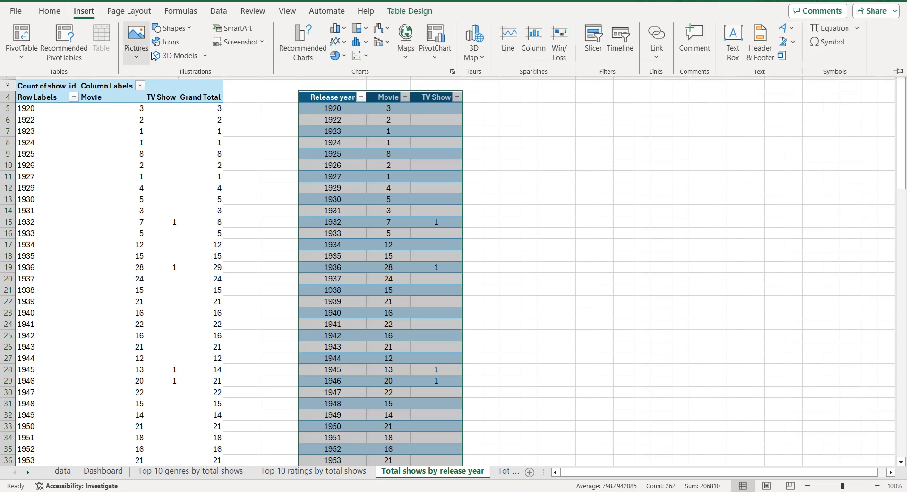
pyautogui.click(305, 49)
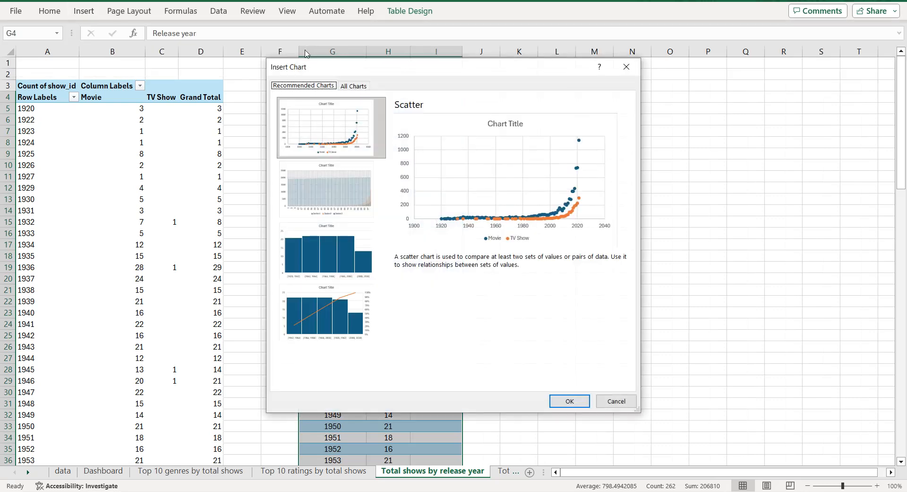
pyautogui.click(353, 87)
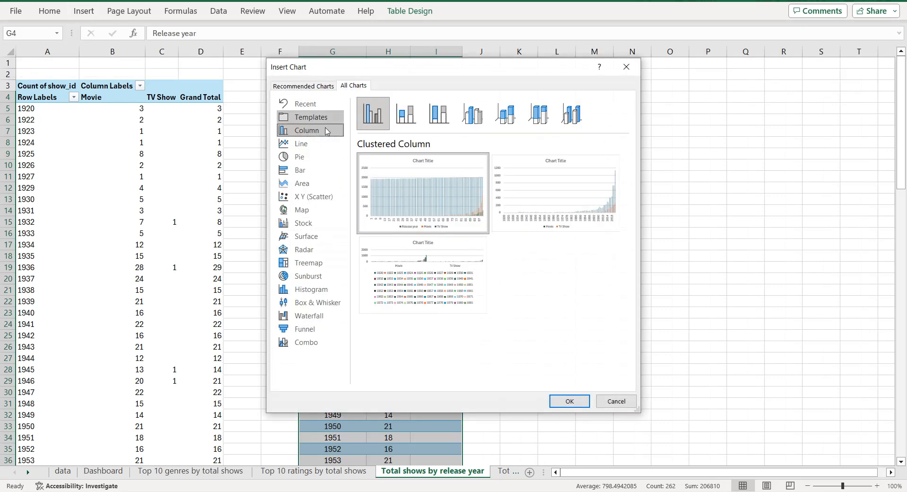
pyautogui.click(317, 184)
pyautogui.moveTo(549, 191)
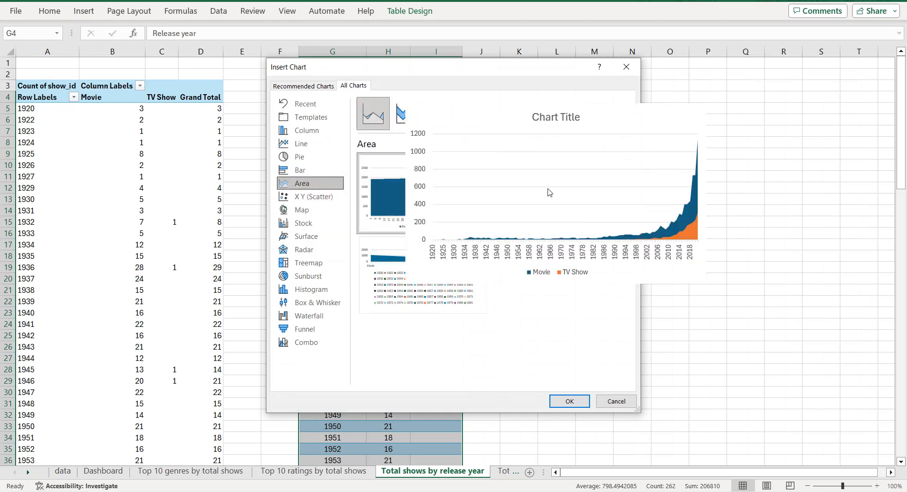
pyautogui.click(570, 403)
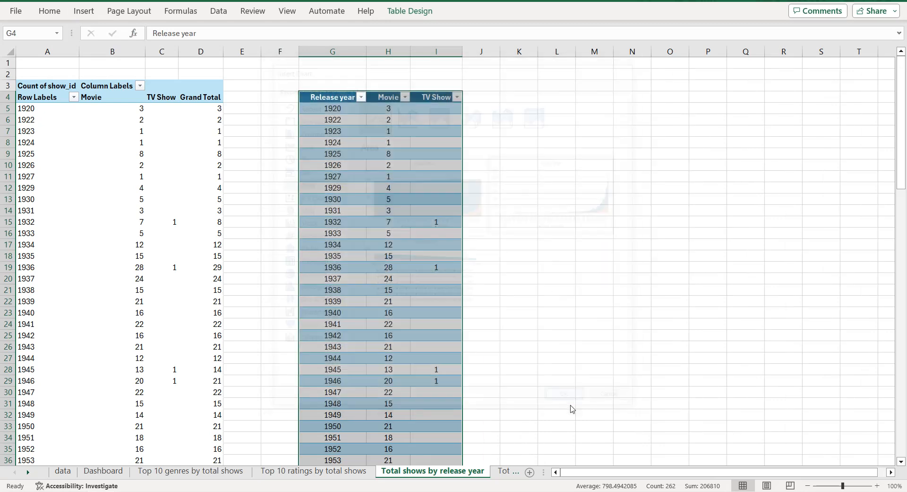
# Step: Move the area chart to the right over the table's edge and title it "Total shows by release year", copying the sheet's name
pyautogui.moveTo(494, 190); pyautogui.dragTo(586, 152)
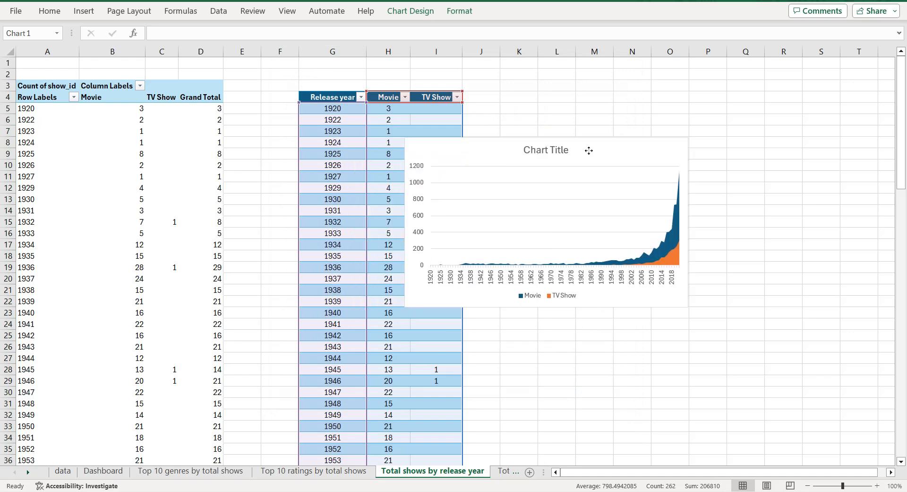
pyautogui.doubleClick(444, 471)
pyautogui.hotkey('ctrl', 'c')
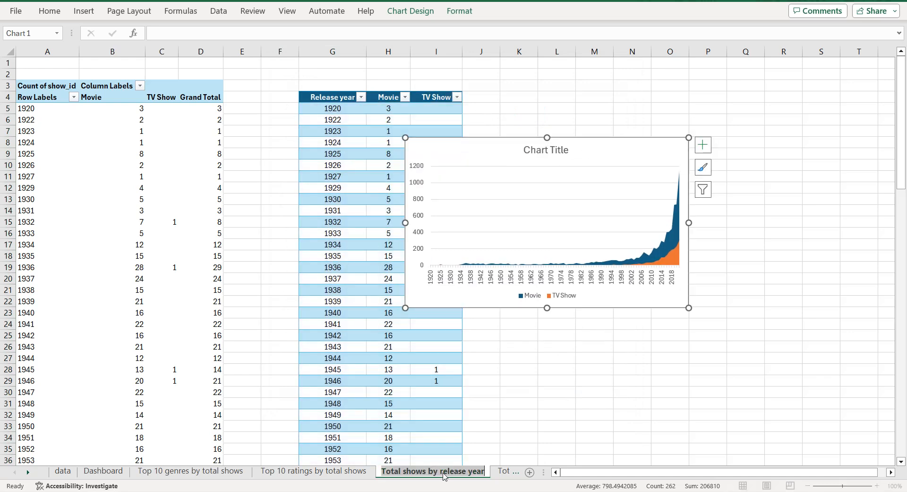
pyautogui.click(548, 150)
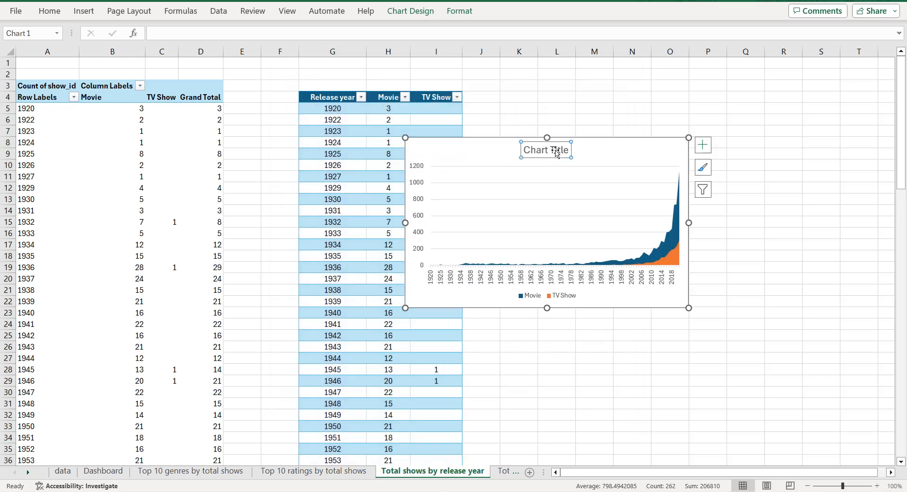
pyautogui.doubleClick(557, 151)
pyautogui.tripleClick(555, 151)
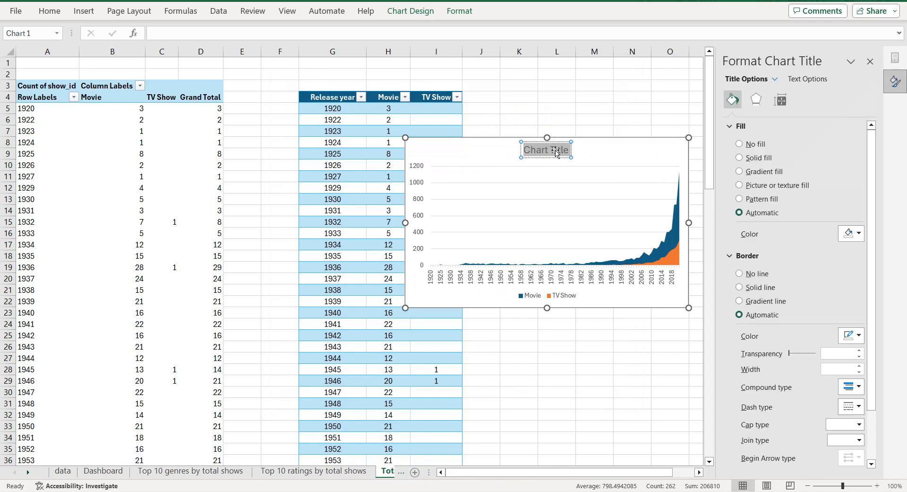
pyautogui.hotkey('ctrl', 'v')
pyautogui.click(647, 152)
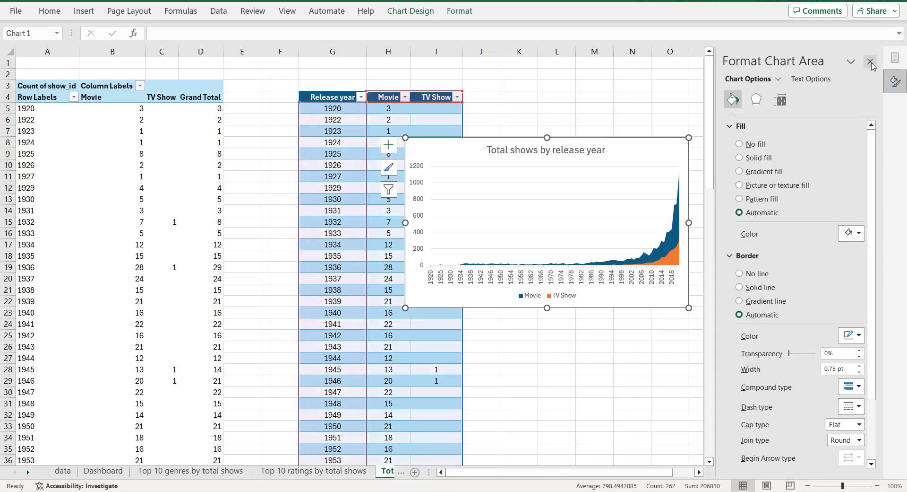
pyautogui.click(871, 62)
# Step: Remove the gridlines from the release year area chart
pyautogui.click(708, 149)
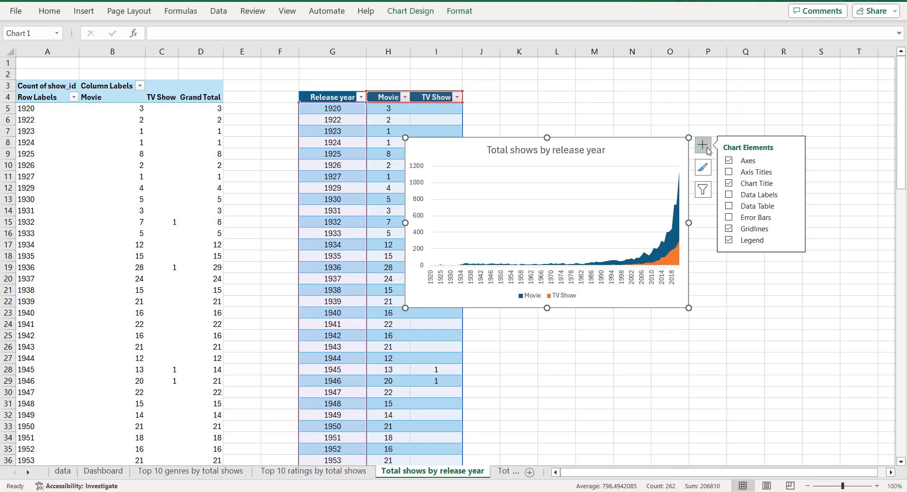
pyautogui.click(730, 229)
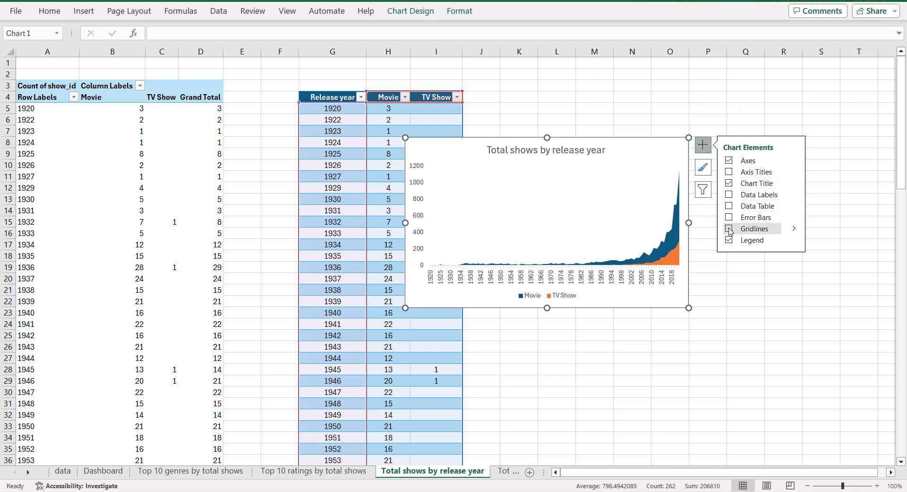
pyautogui.click(545, 191)
pyautogui.click(653, 155)
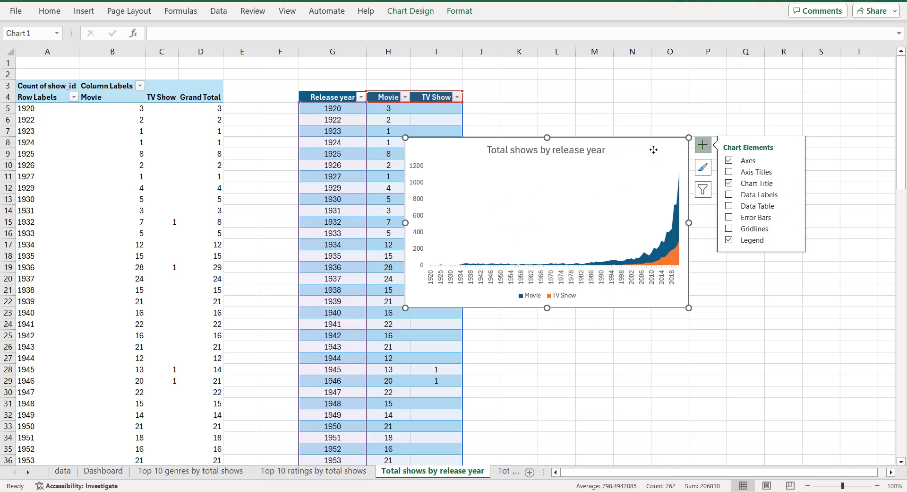
# Step: Fill the release year chart's background with the dark navy colour used for the dashboard
pyautogui.rightClick(653, 150)
pyautogui.click(711, 461)
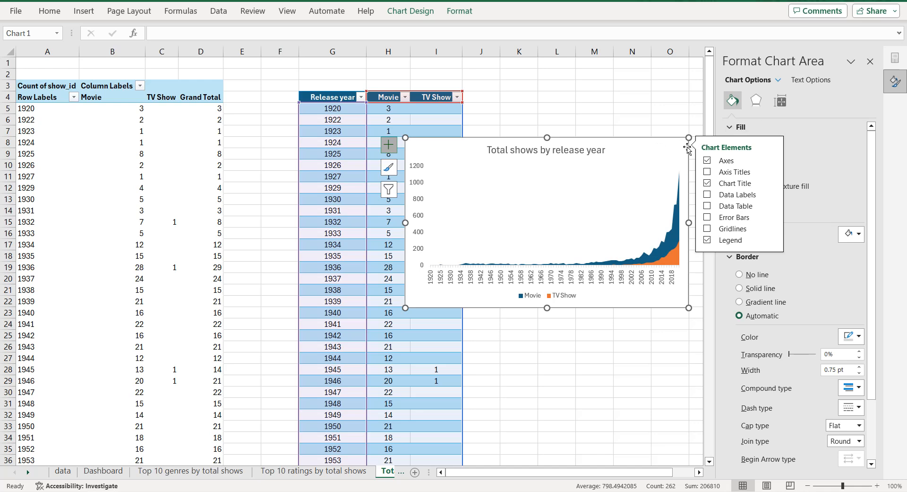
pyautogui.click(416, 159)
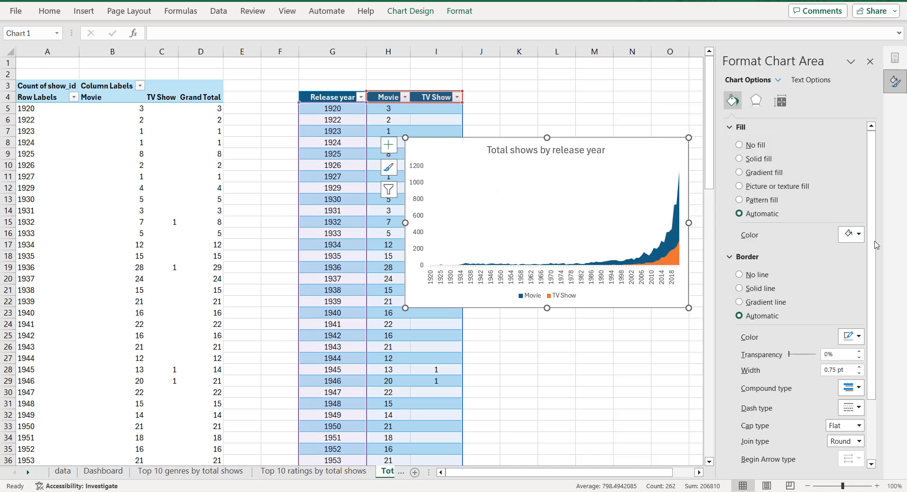
pyautogui.click(850, 242)
pyautogui.click(825, 379)
# Step: Set the text of the chart's horizontal and vertical axis labels to white
pyautogui.click(611, 278)
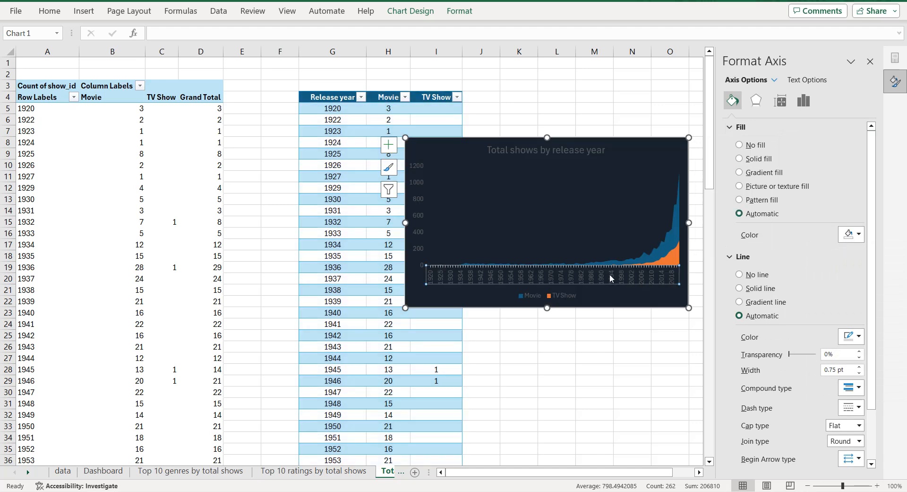
pyautogui.click(806, 81)
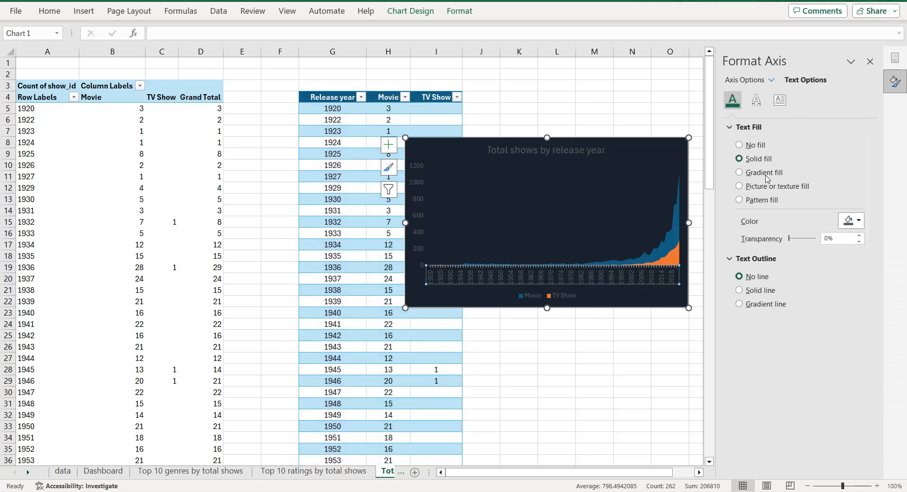
pyautogui.click(861, 219)
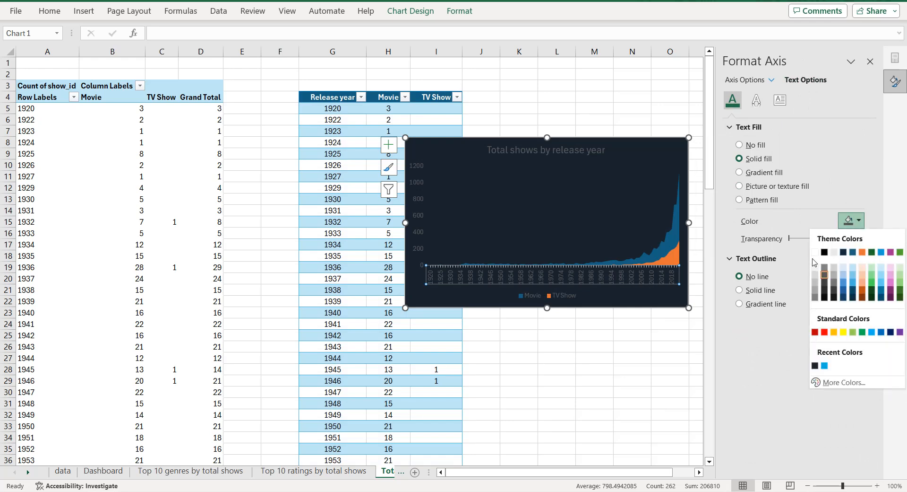
pyautogui.click(816, 249)
pyautogui.click(423, 199)
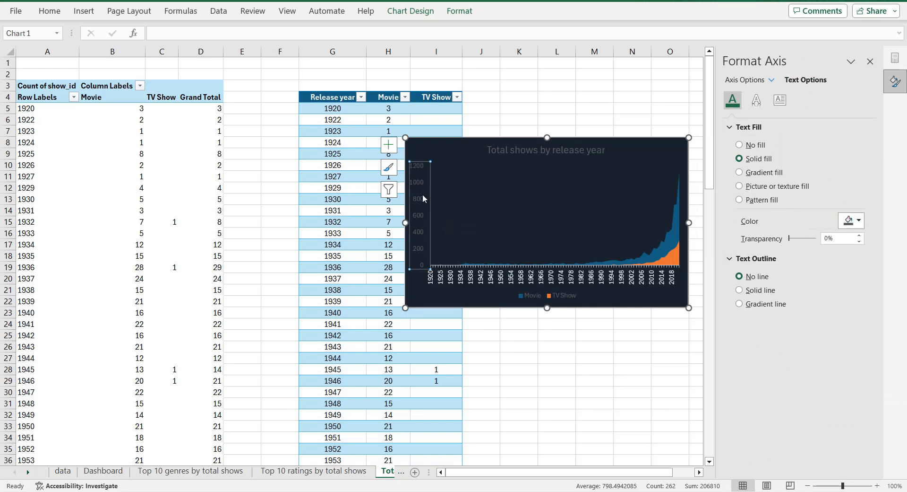
pyautogui.click(858, 221)
pyautogui.click(816, 251)
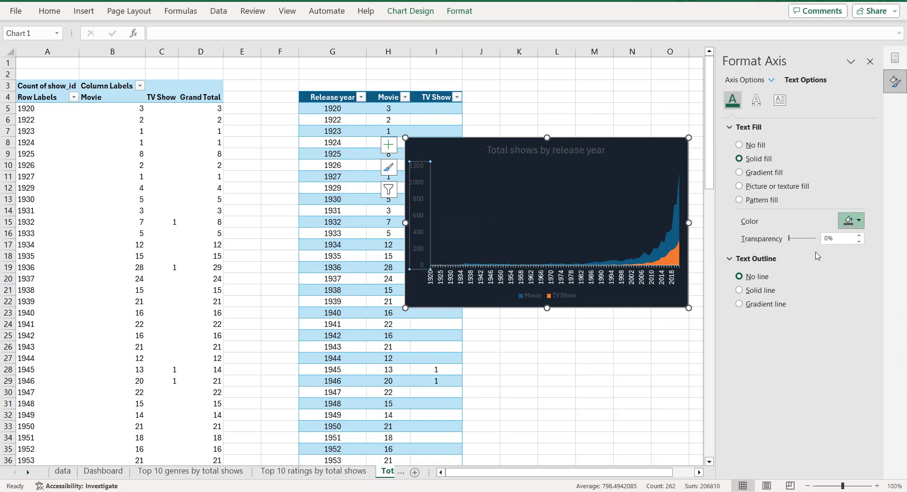
# Step: Set the text of the chart's title and legend to white
pyautogui.click(604, 151)
pyautogui.click(847, 222)
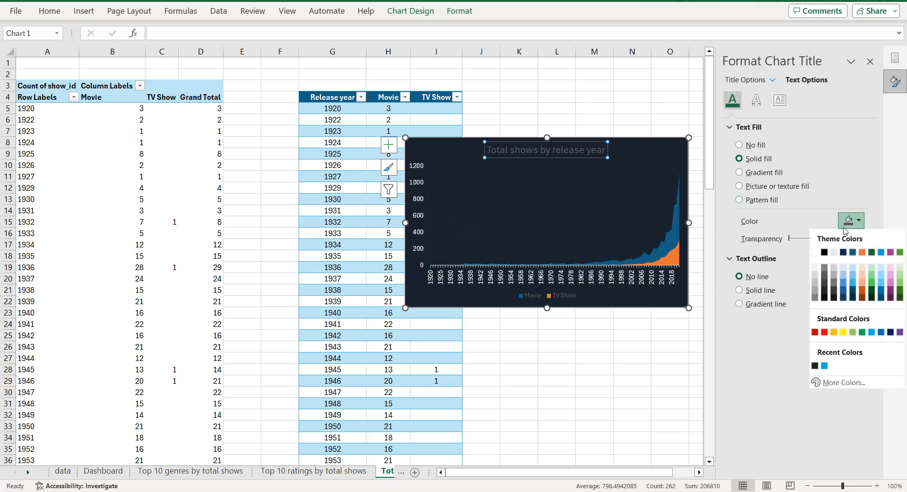
pyautogui.click(816, 254)
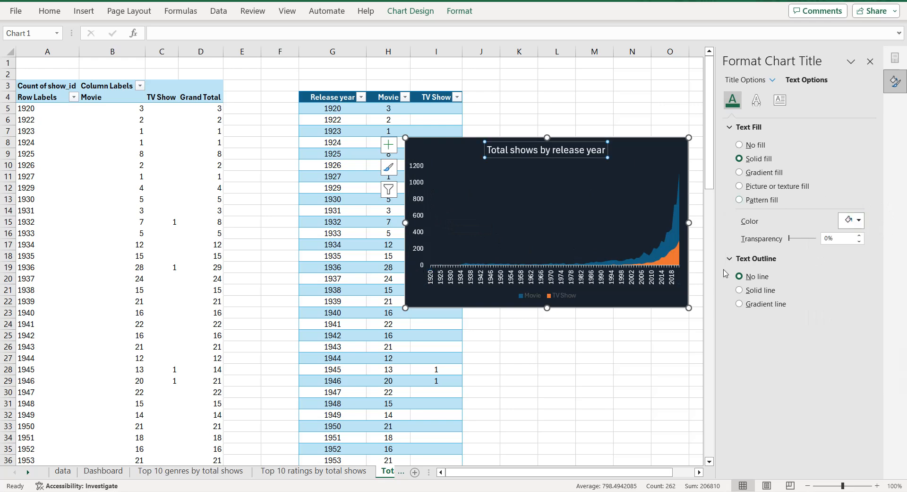
pyautogui.click(543, 295)
pyautogui.click(854, 222)
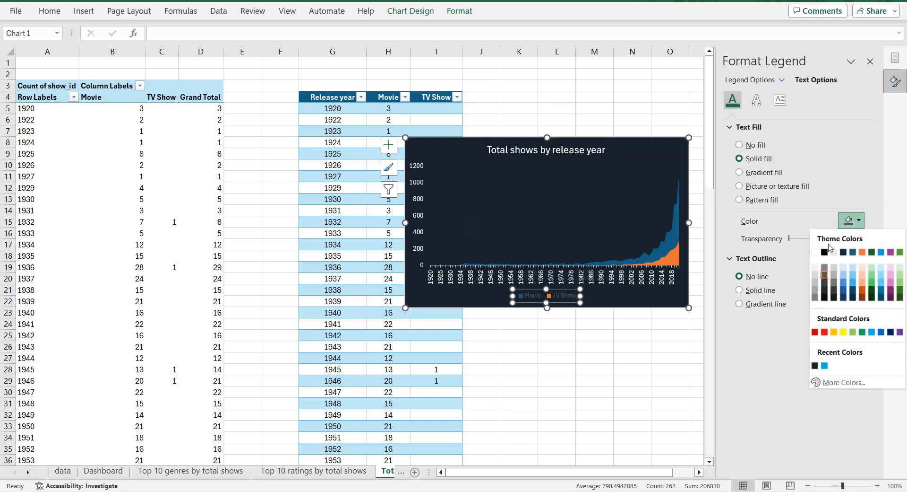
pyautogui.click(815, 252)
# Step: Fill the chart's Movie series with light blue and its TV Show series with grey
pyautogui.click(675, 243)
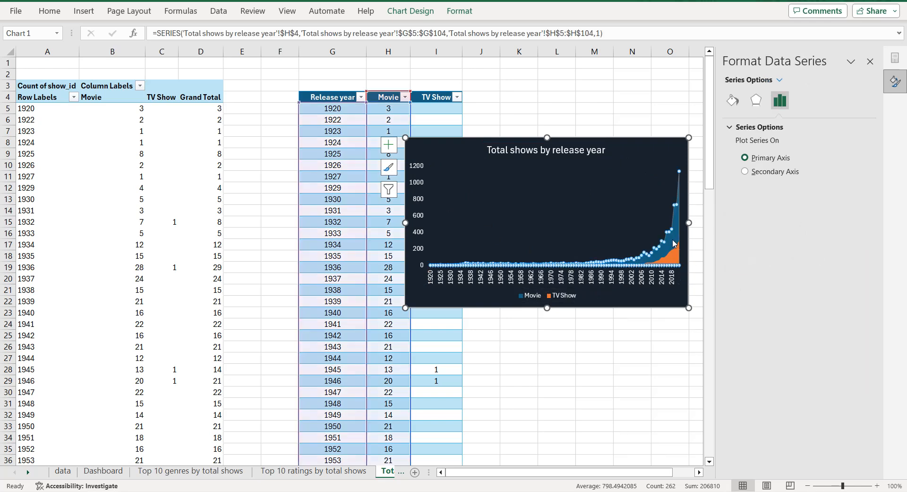
pyautogui.click(733, 100)
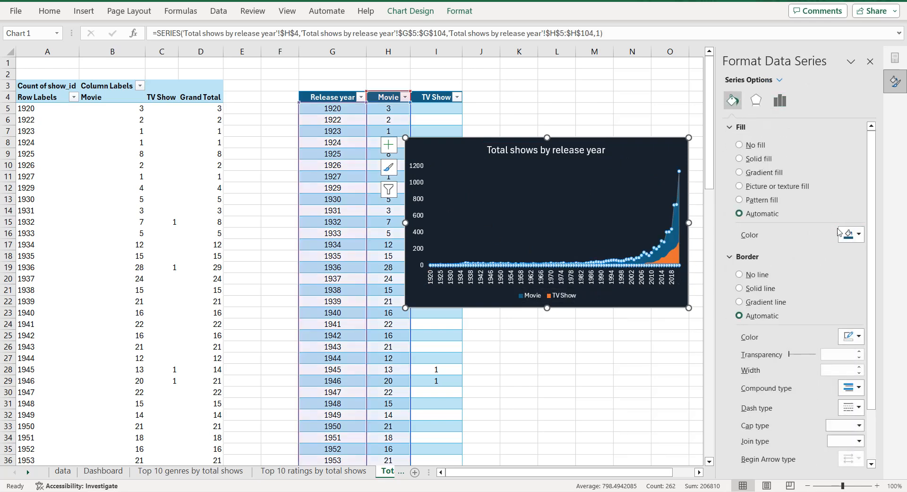
pyautogui.click(851, 234)
pyautogui.click(825, 379)
pyautogui.click(678, 260)
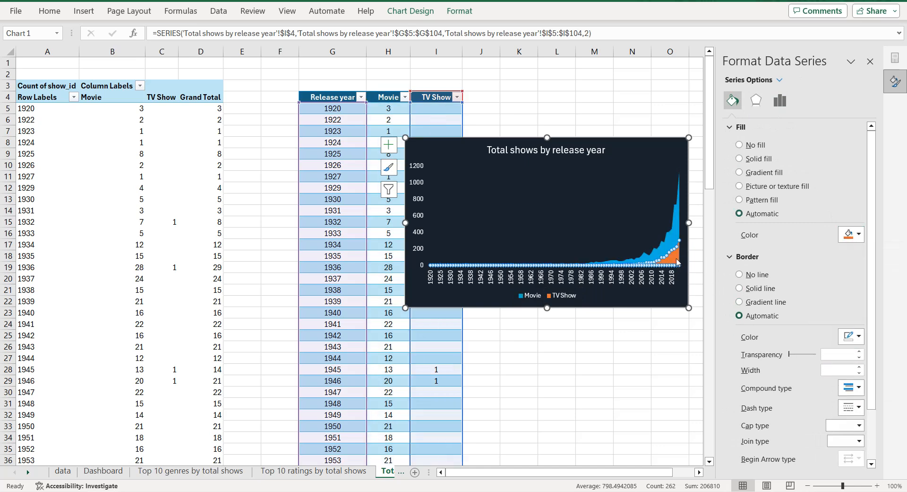
pyautogui.click(859, 234)
pyautogui.click(817, 301)
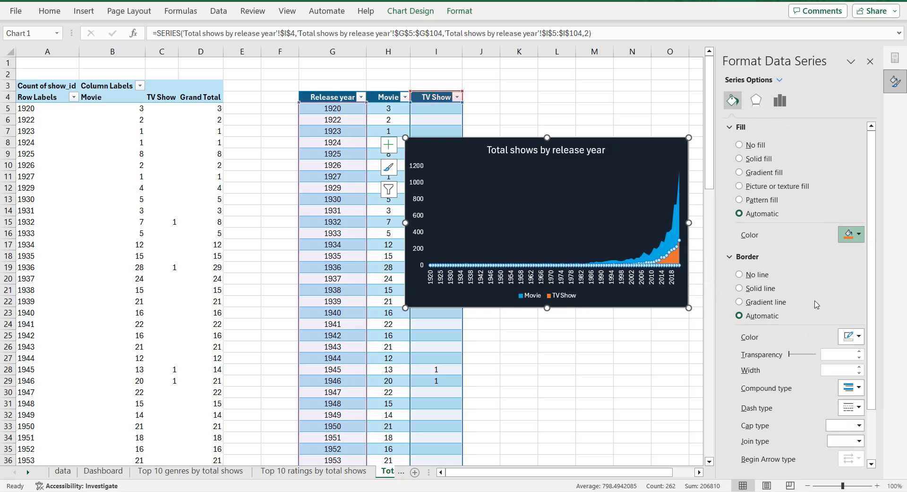
pyautogui.click(629, 207)
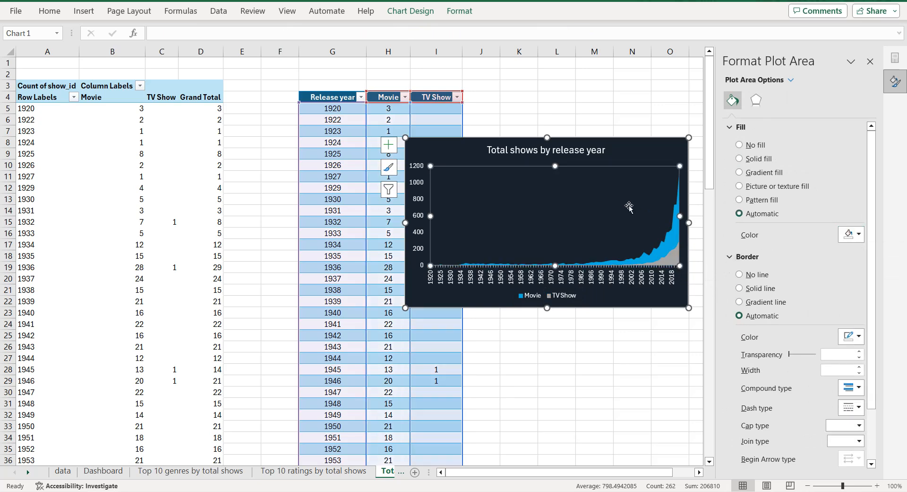
# Step: Copy the finished release year chart and paste it onto the Dashboard sheet
pyautogui.click(636, 151)
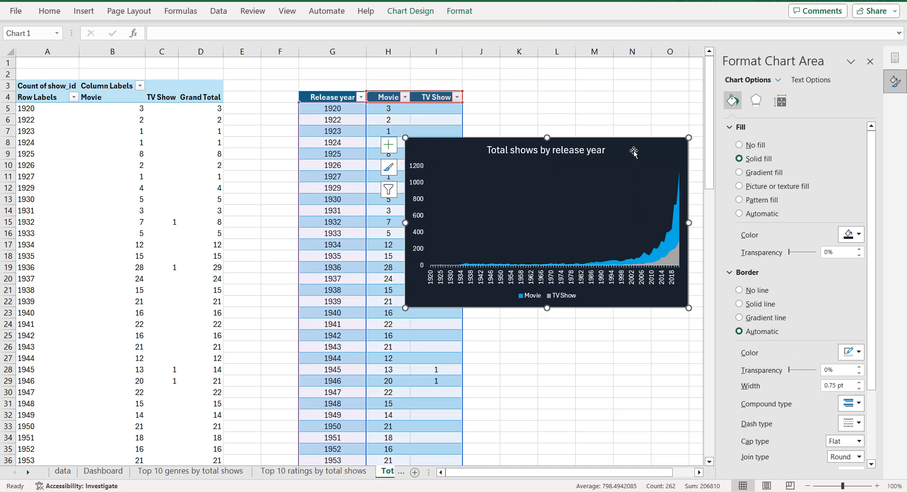
pyautogui.click(388, 145)
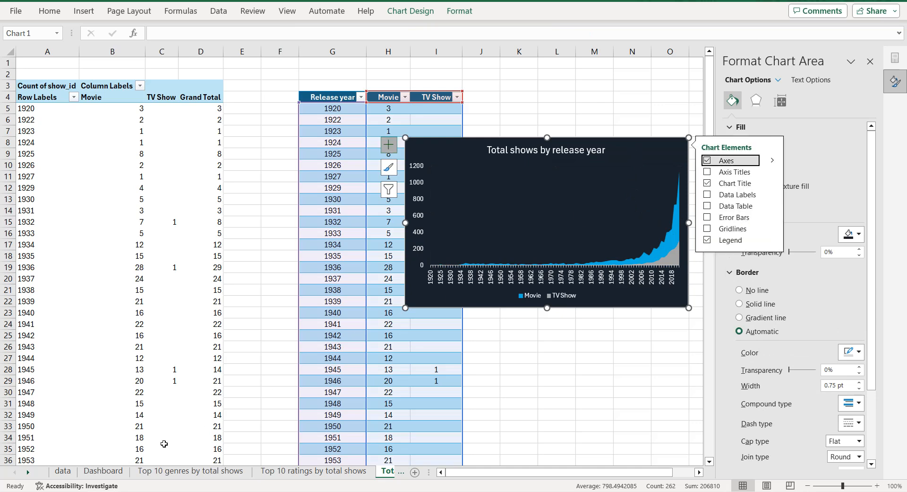
pyautogui.click(103, 470)
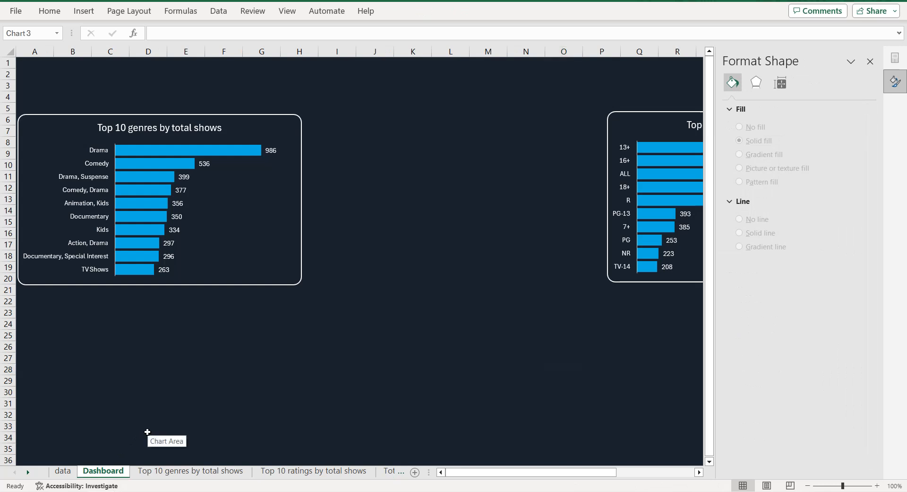
pyautogui.hotkey('ctrl', 'v')
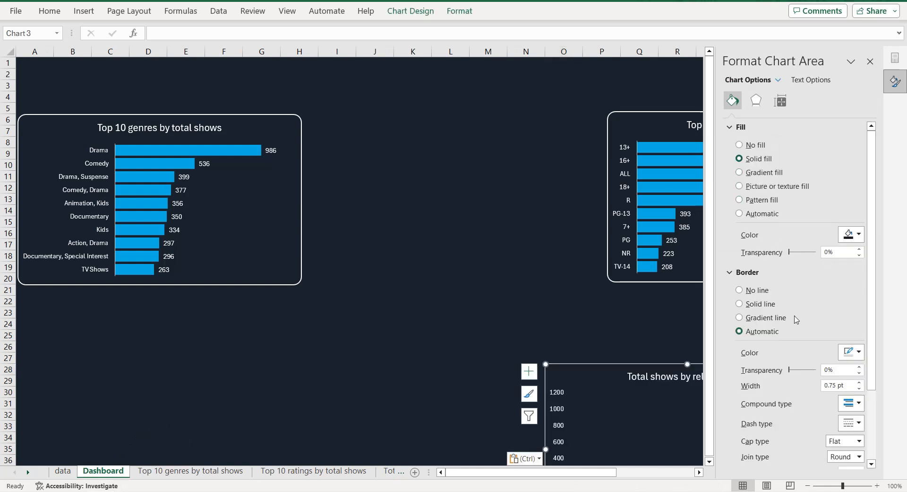
# Step: Give the pasted chart a white 1 pt solid border with rounded corners
pyautogui.click(850, 352)
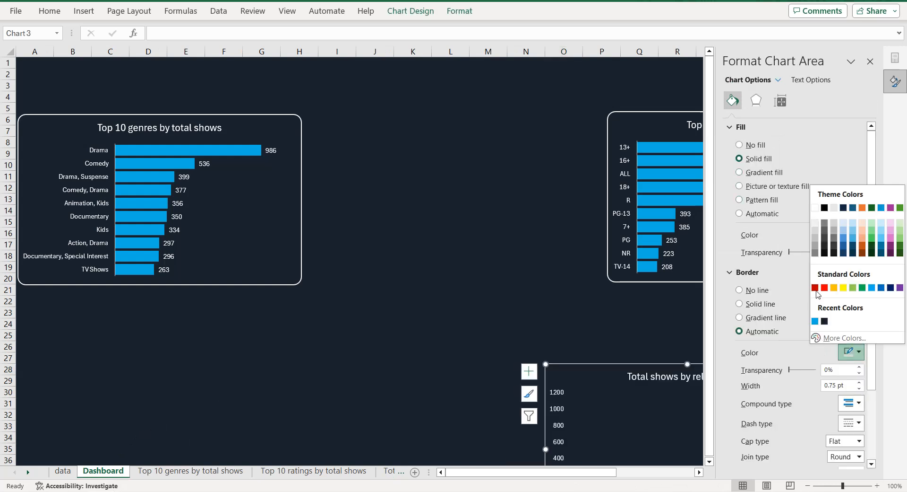
pyautogui.click(815, 207)
pyautogui.scroll(-3, 846, 331)
pyautogui.click(859, 289)
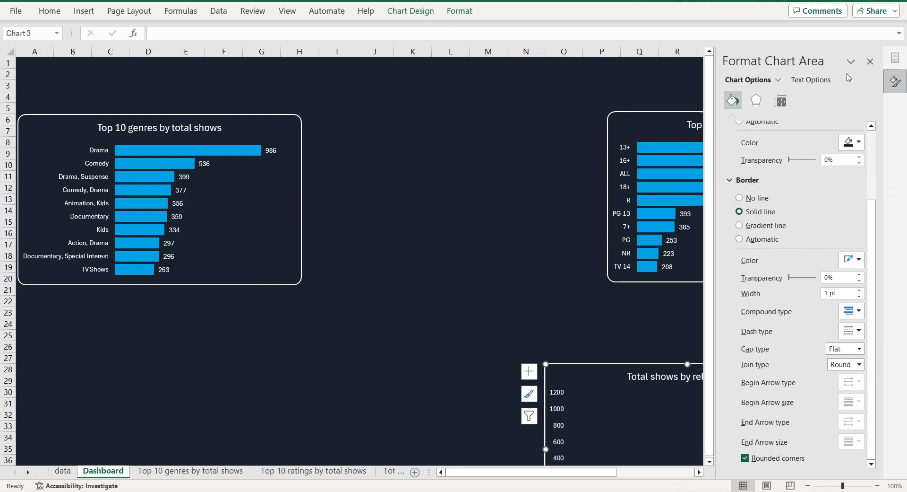
# Step: Close the formatting options and position the release year chart directly below the Top 10 ratings chart on the dashboard
pyautogui.click(870, 61)
pyautogui.moveTo(654, 363); pyautogui.dragTo(714, 288)
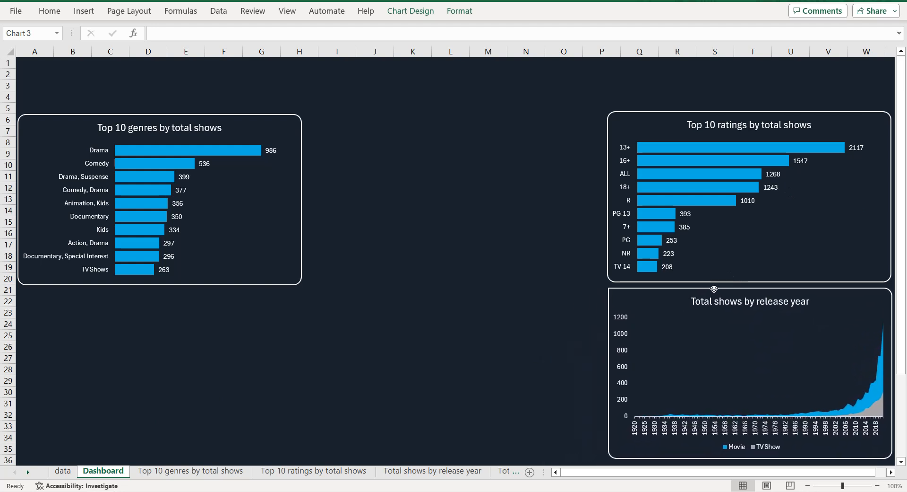
pyautogui.click(572, 256)
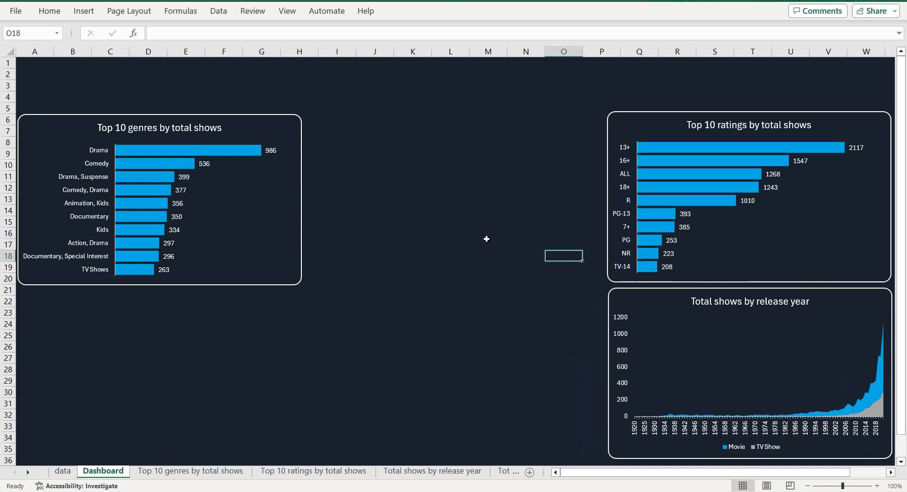
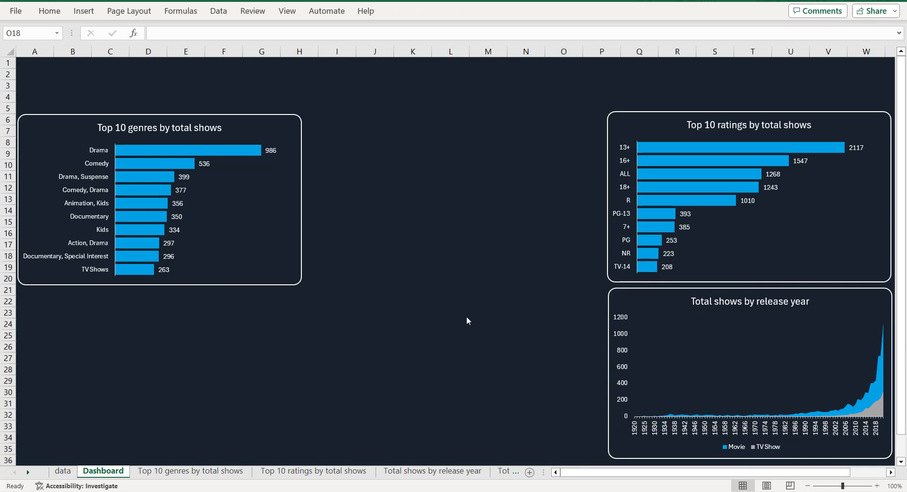
# Step: On the "Total shows by type" sheet, add the type field to the empty PivotTable's rows
pyautogui.click(499, 473)
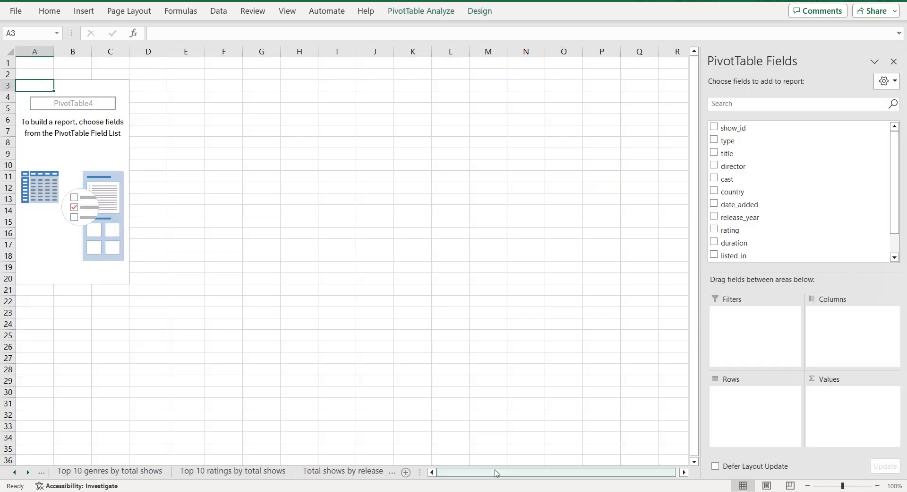
pyautogui.click(336, 472)
pyautogui.click(343, 472)
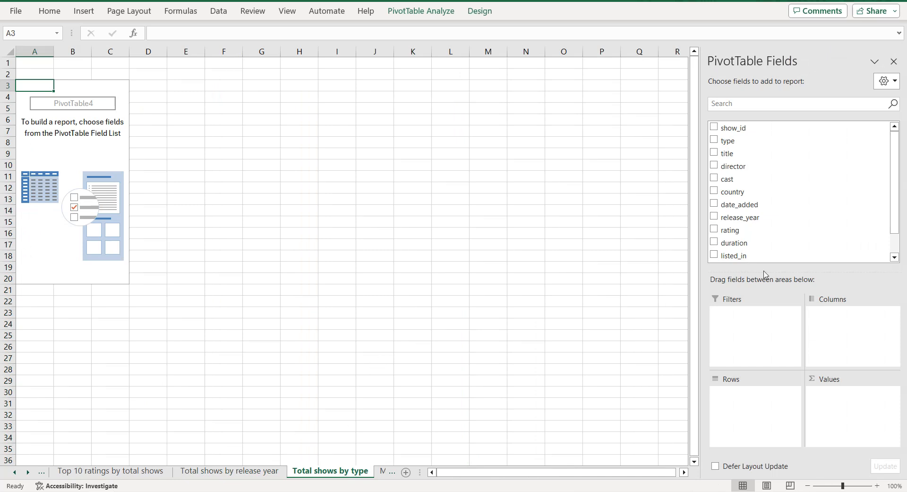
pyautogui.moveTo(739, 142); pyautogui.dragTo(756, 404)
pyautogui.scroll(1, 751, 146)
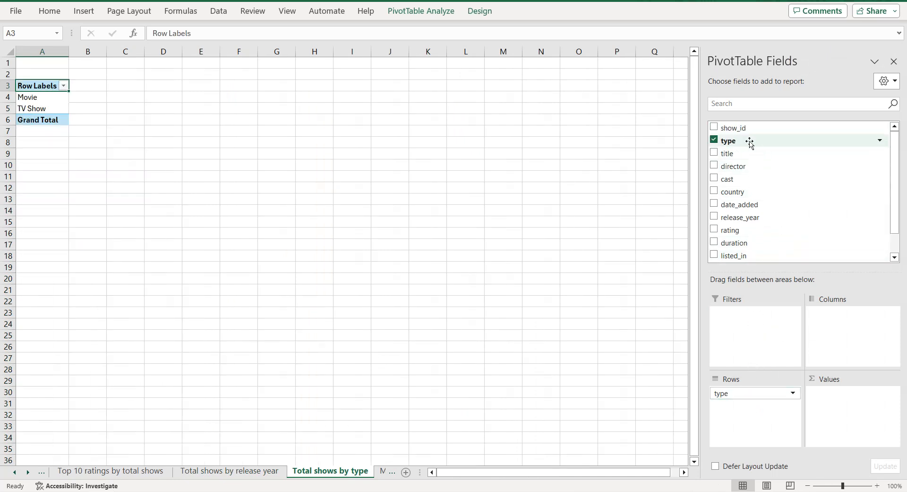
# Step: Add a count of show_id to the PivotTable's values and paste A3:B5 as values starting at cell E3
pyautogui.moveTo(744, 128); pyautogui.dragTo(842, 396)
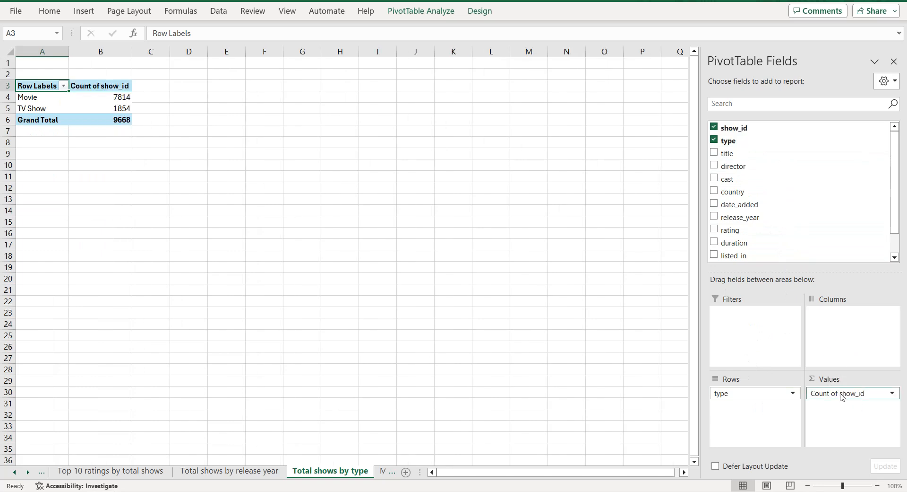
pyautogui.moveTo(40, 86); pyautogui.dragTo(100, 108)
pyautogui.hotkey('ctrl', 'c')
pyautogui.click(219, 86)
pyautogui.rightClick(220, 87)
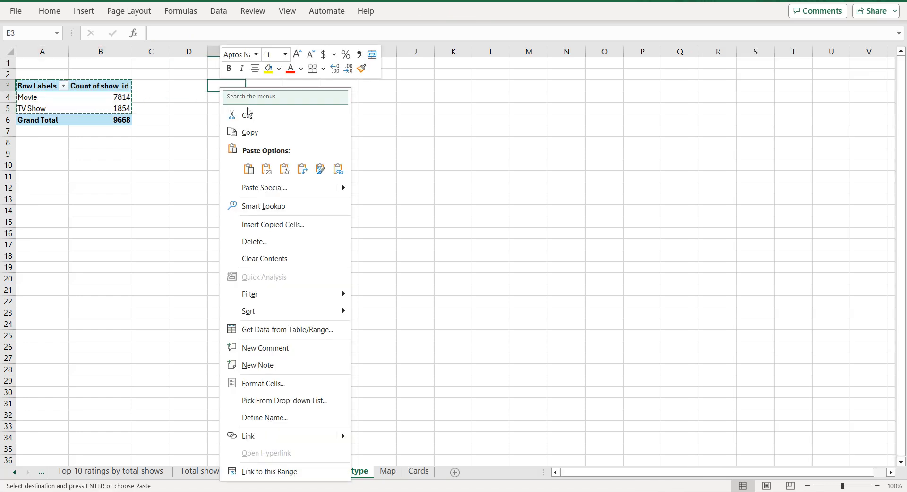
pyautogui.click(267, 169)
# Step: Rename the headers of the pasted table to "Type" in E3 and "total shows" in F3
pyautogui.click(234, 85)
pyautogui.moveTo(192, 33); pyautogui.dragTo(157, 35)
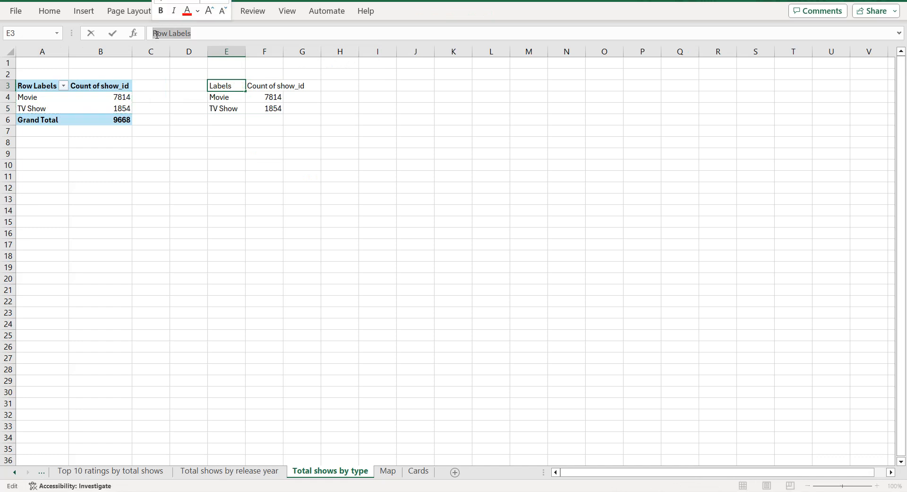
pyautogui.write('Typ')
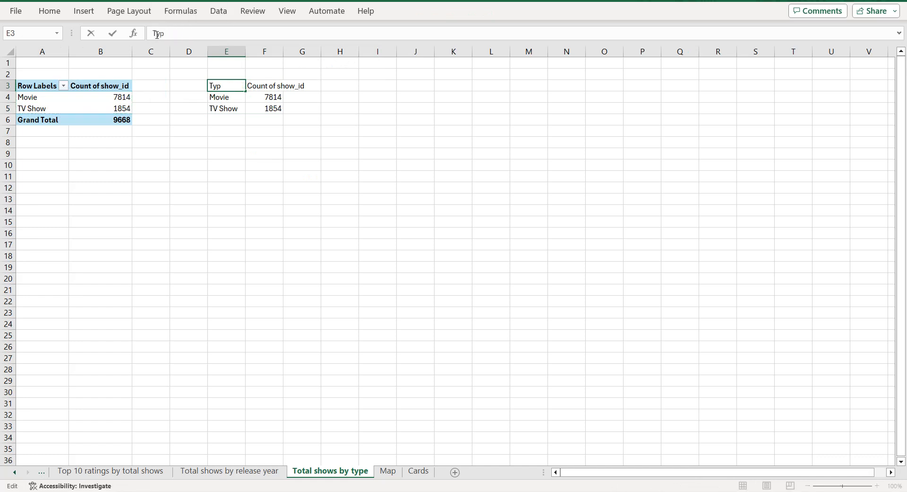
pyautogui.press('Tab')
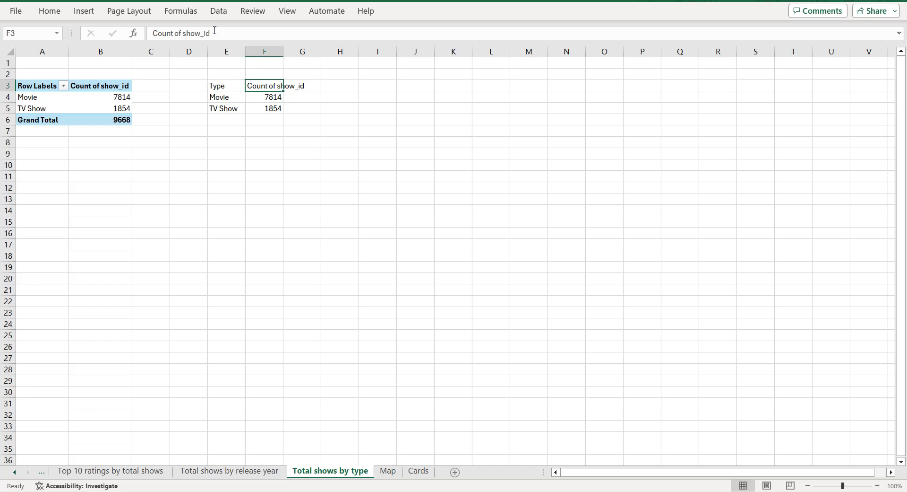
pyautogui.moveTo(215, 30); pyautogui.dragTo(149, 33)
pyautogui.write('to')
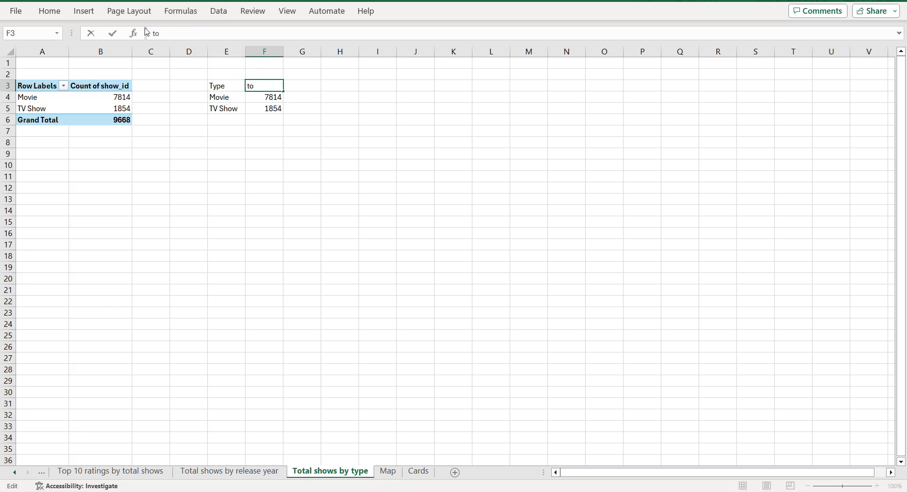
pyautogui.write('tal shows')
pyautogui.click(271, 109)
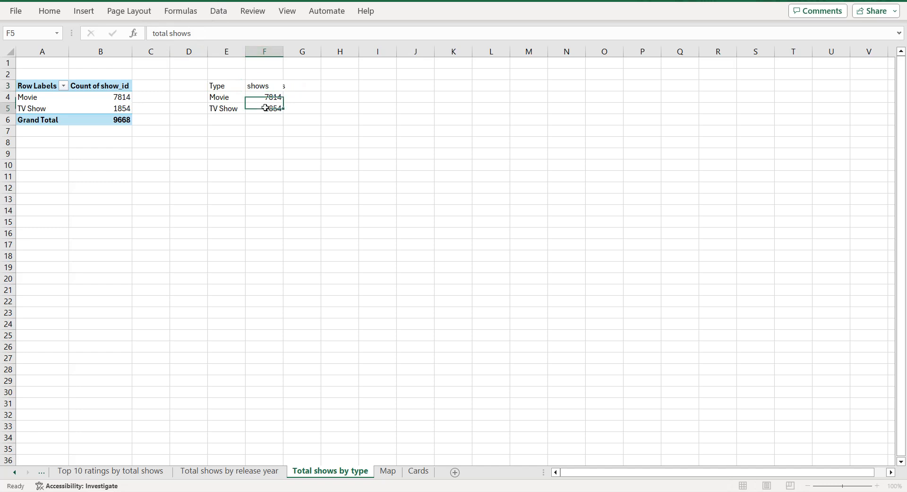
pyautogui.click(251, 86)
# Step: Insert a doughnut chart from the Type and total shows table in E3:F5
pyautogui.click(235, 85)
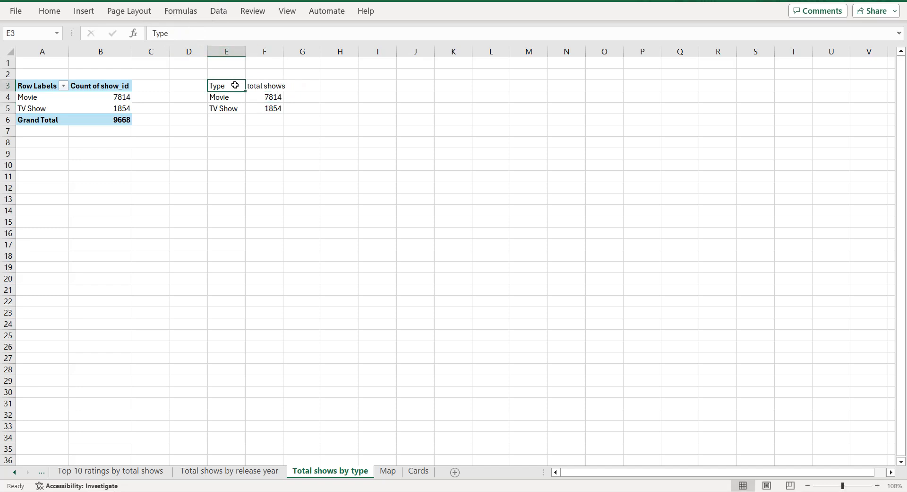
pyautogui.hotkey('ctrl', 'a')
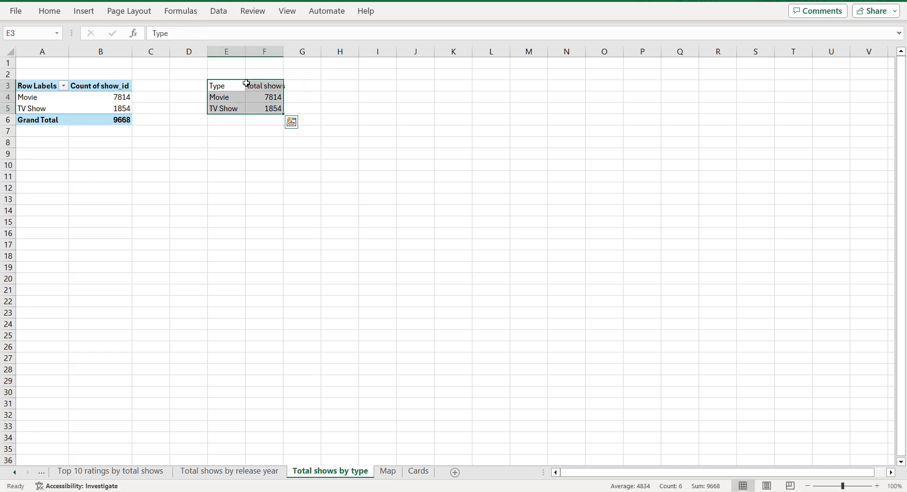
pyautogui.click(84, 11)
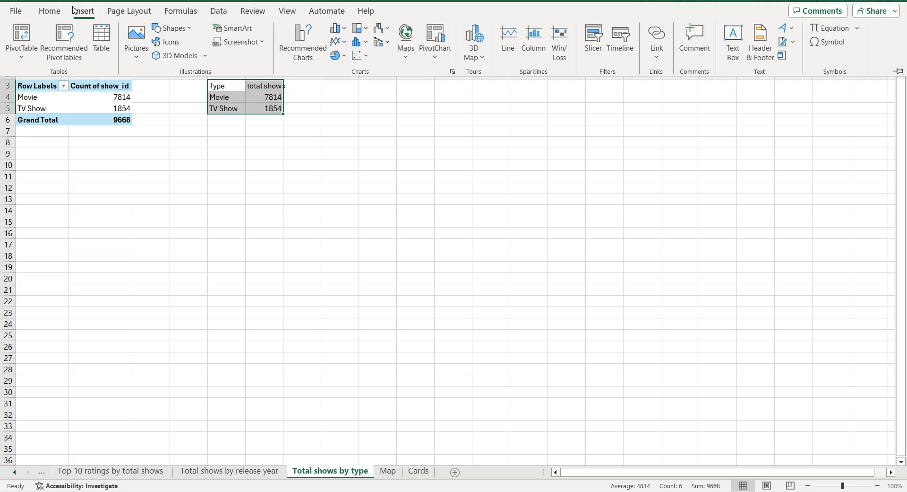
pyautogui.click(304, 51)
pyautogui.click(360, 86)
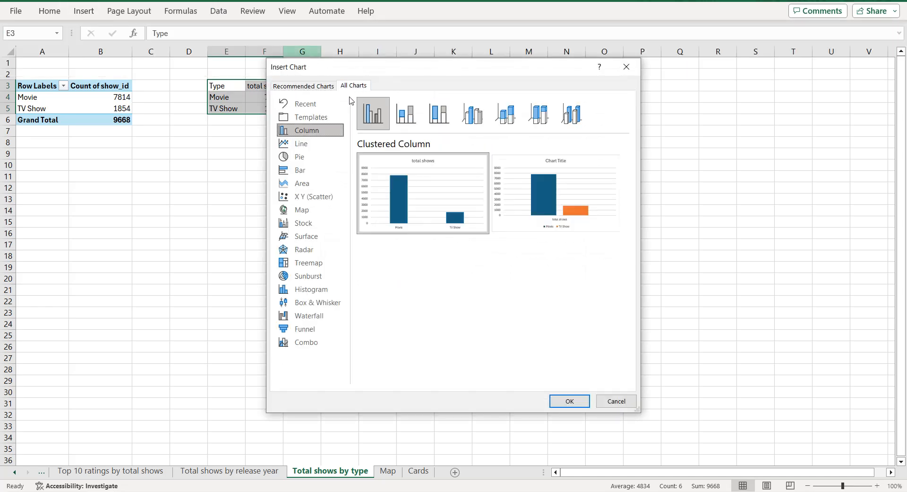
pyautogui.click(312, 157)
pyautogui.click(505, 114)
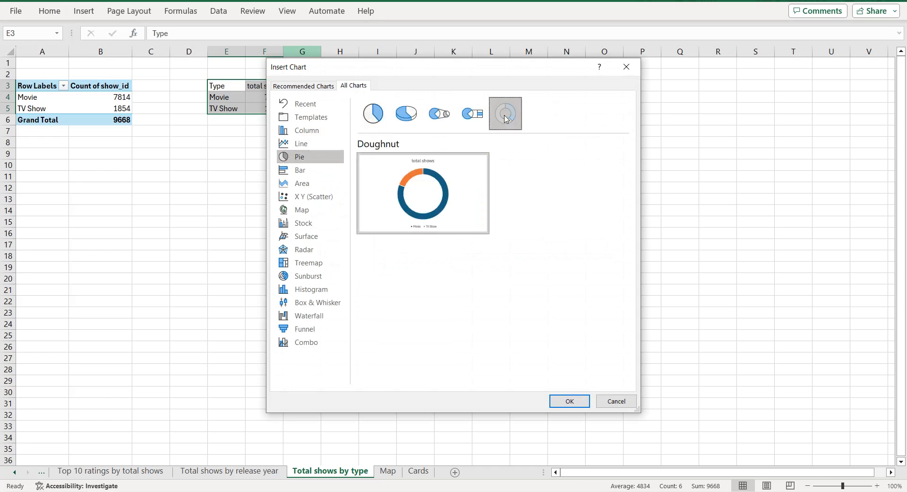
pyautogui.click(570, 401)
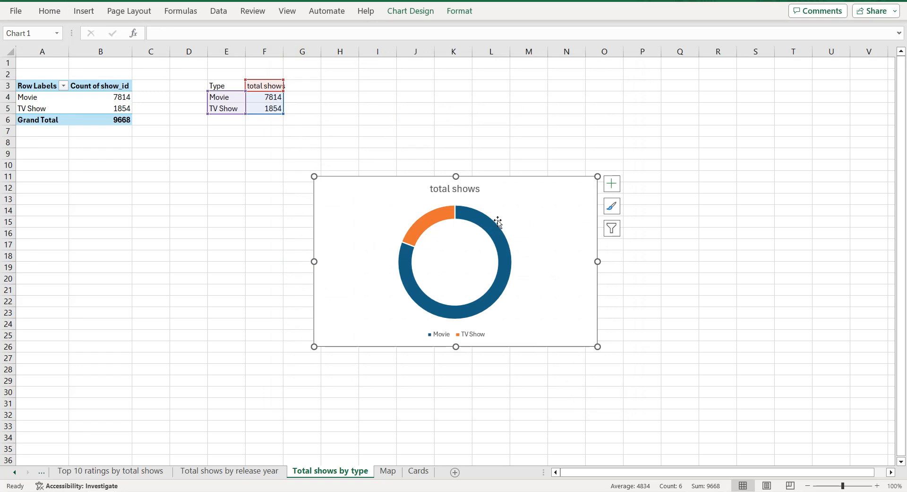
# Step: Set the doughnut hole size of the chart's data series to 60%
pyautogui.rightClick(480, 223)
pyautogui.click(536, 359)
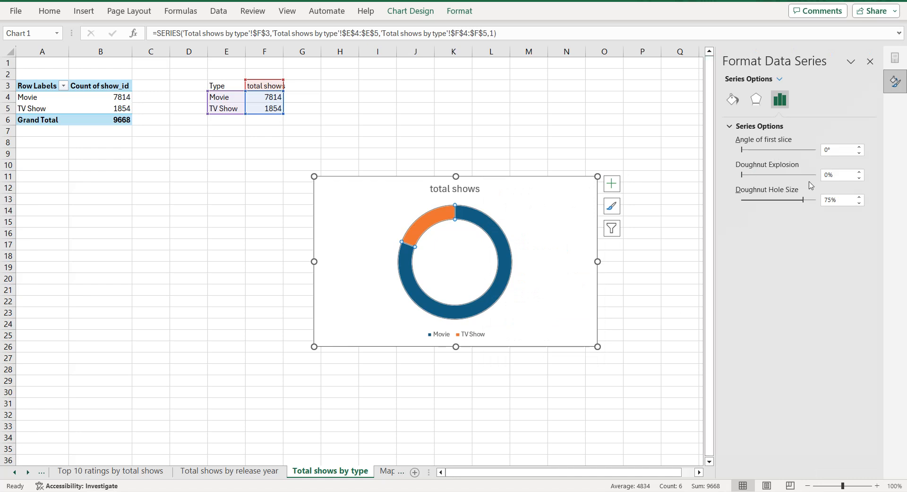
pyautogui.doubleClick(827, 200)
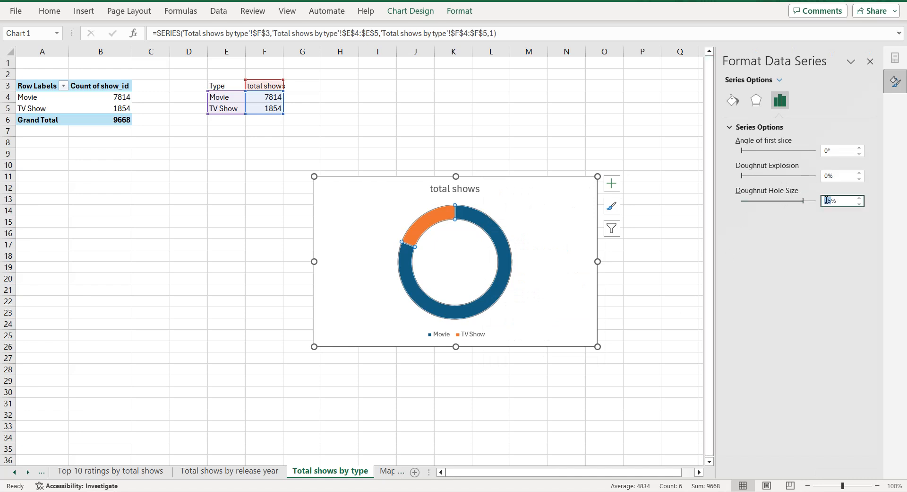
pyautogui.write('50')
pyautogui.press('Return')
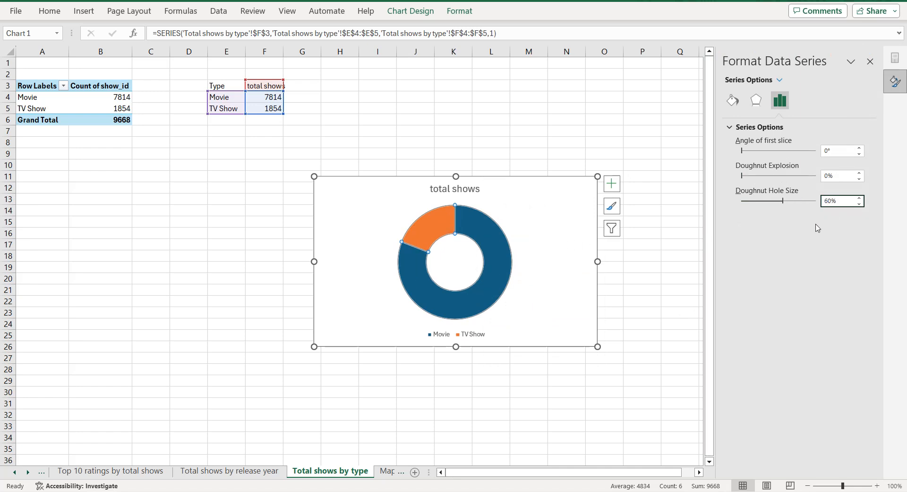
pyautogui.press('Return')
# Step: Fill the Movie slice with the recently used light blue and the TV Show slice with medium gray
pyautogui.click(483, 227)
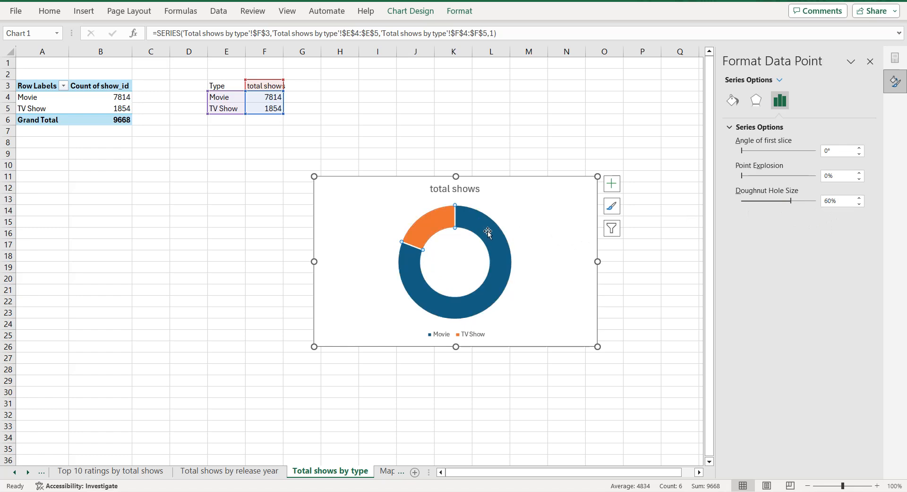
pyautogui.click(733, 100)
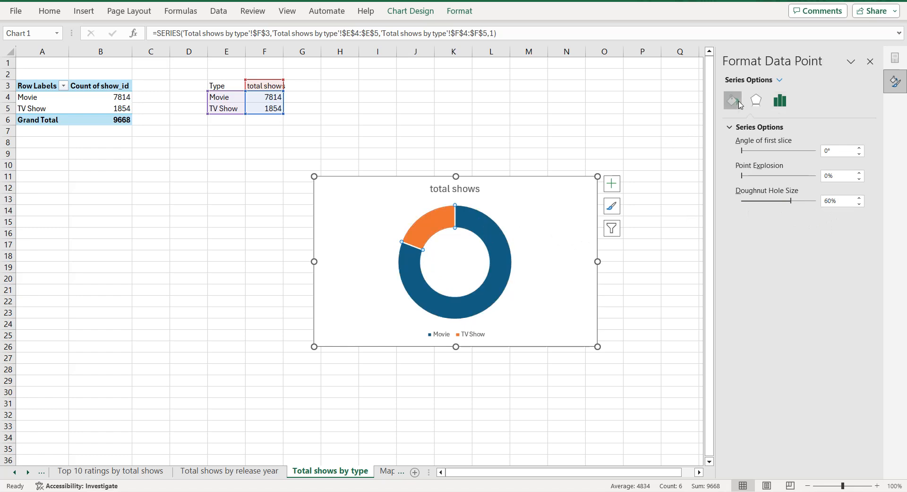
pyautogui.click(858, 249)
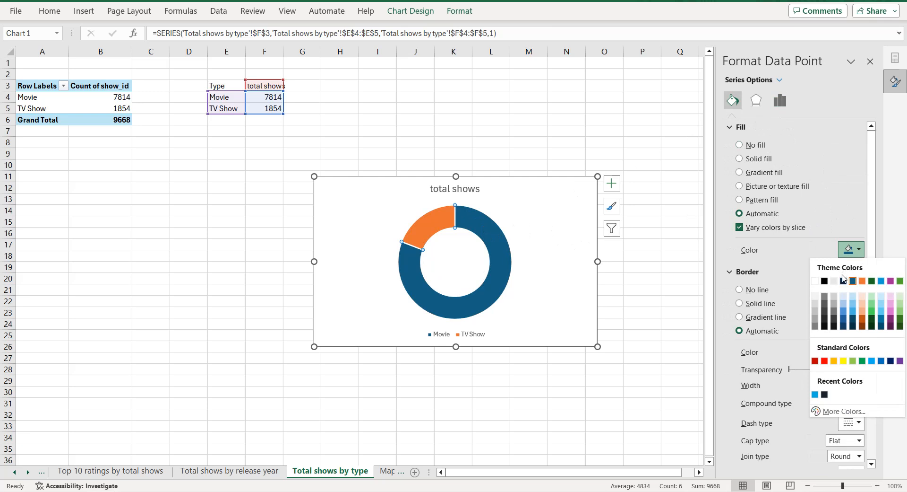
pyautogui.click(813, 394)
pyautogui.click(432, 224)
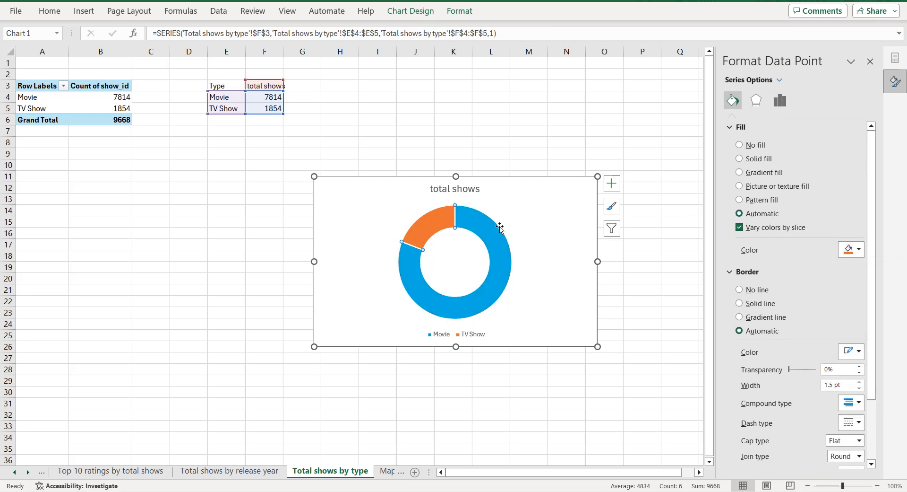
pyautogui.click(840, 251)
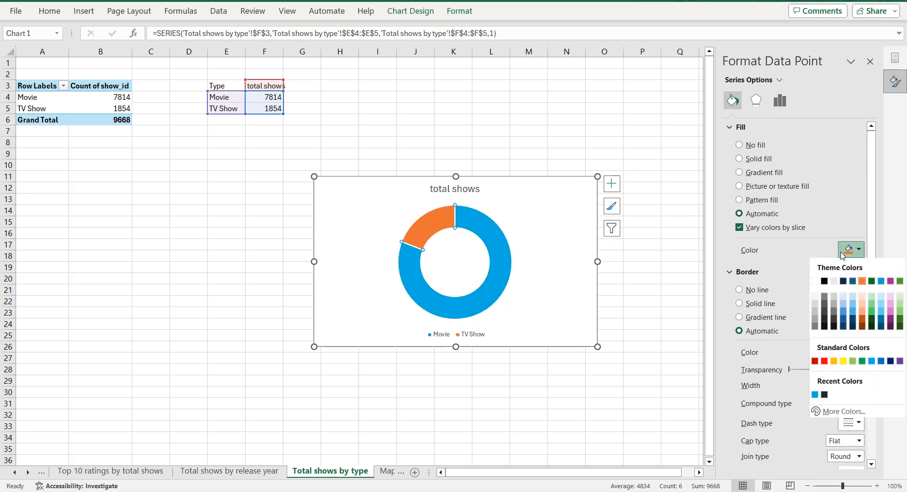
pyautogui.click(817, 320)
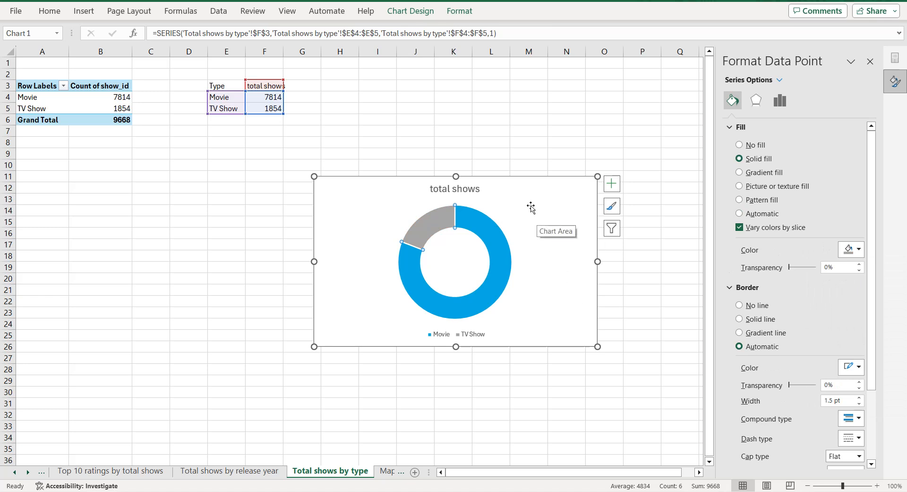
# Step: Change the doughnut chart's title to "Total shows by type", matching the sheet name
pyautogui.click(349, 473)
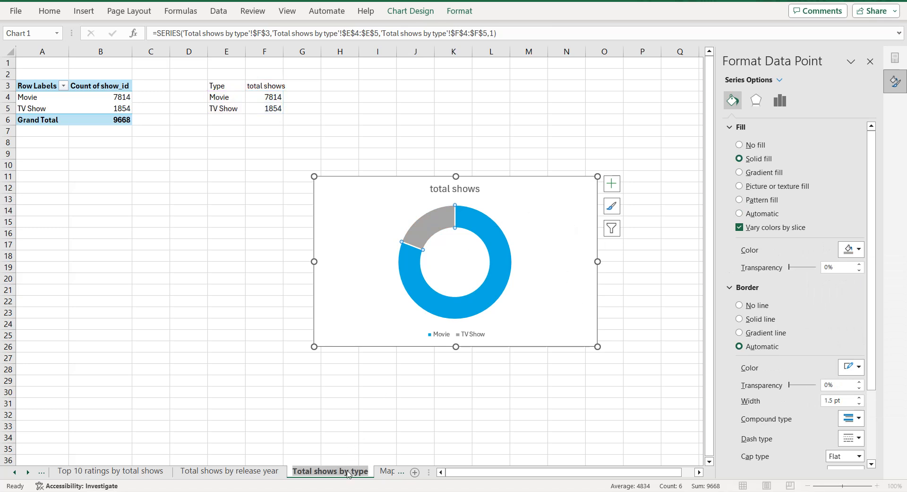
pyautogui.doubleClick(461, 191)
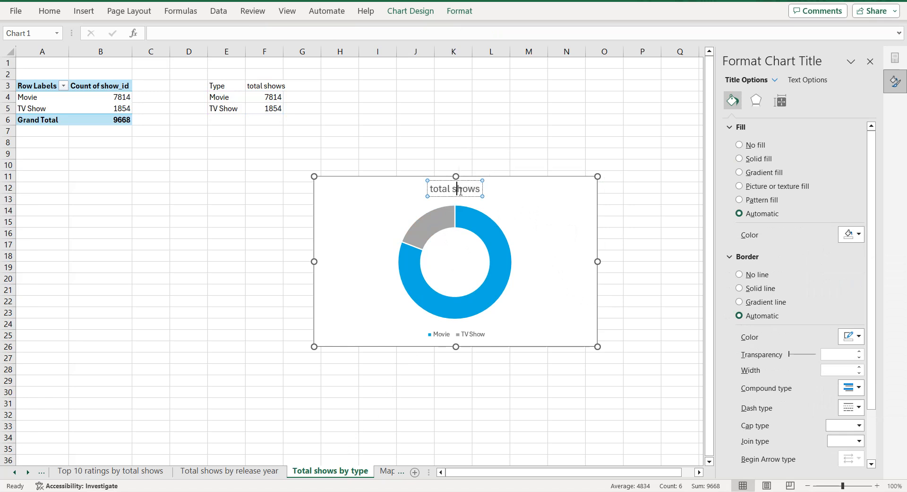
pyautogui.tripleClick(461, 191)
pyautogui.write('Total shows by type')
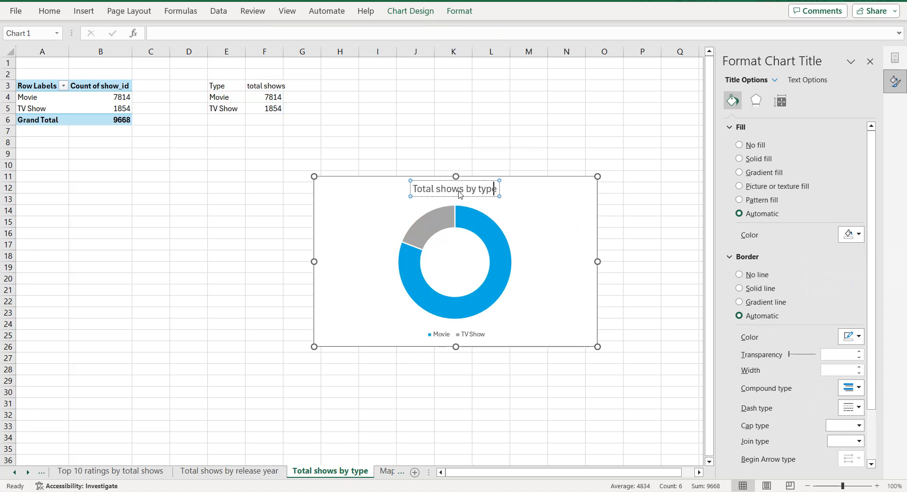
pyautogui.click(552, 187)
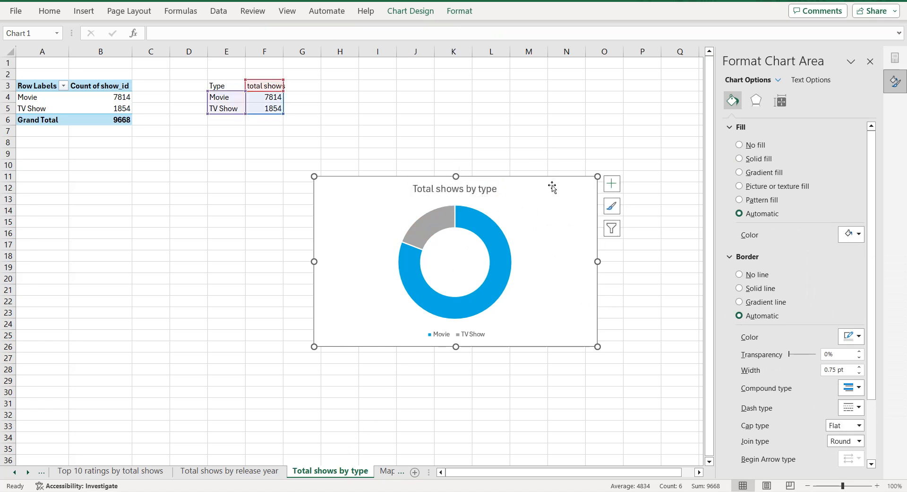
# Step: Add data callout labels to the doughnut chart and move the Movie and TV Show callouts outside the ring
pyautogui.click(611, 189)
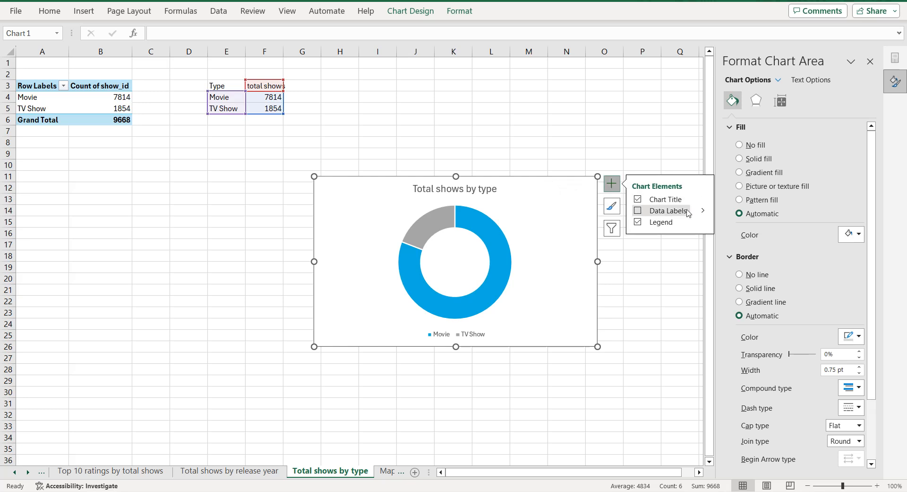
pyautogui.moveTo(705, 212)
pyautogui.click(744, 244)
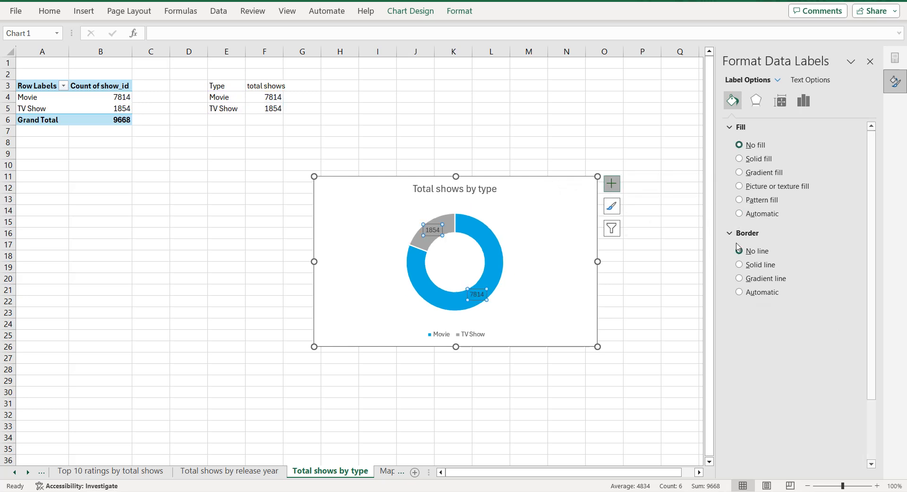
pyautogui.click(612, 185)
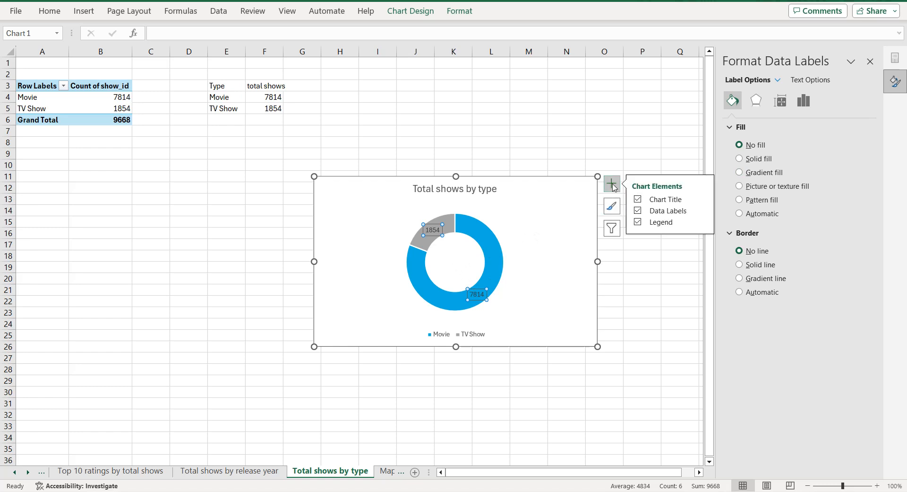
pyautogui.click(703, 212)
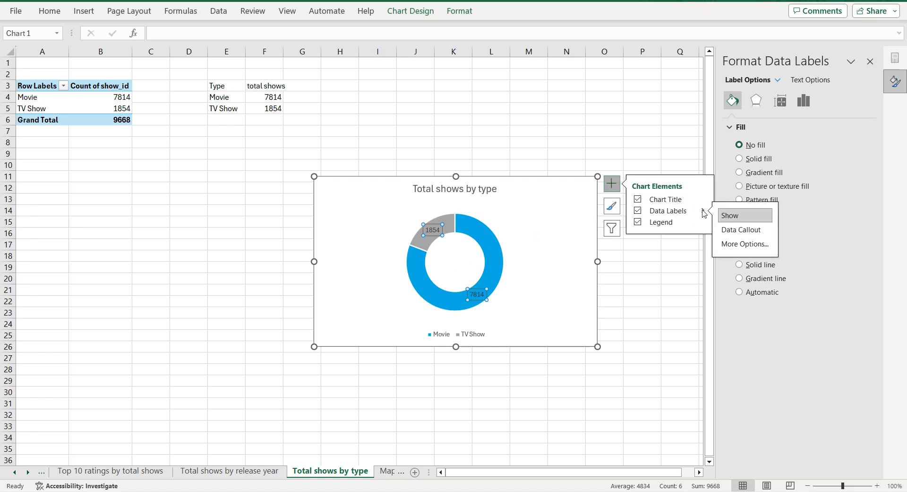
pyautogui.click(742, 229)
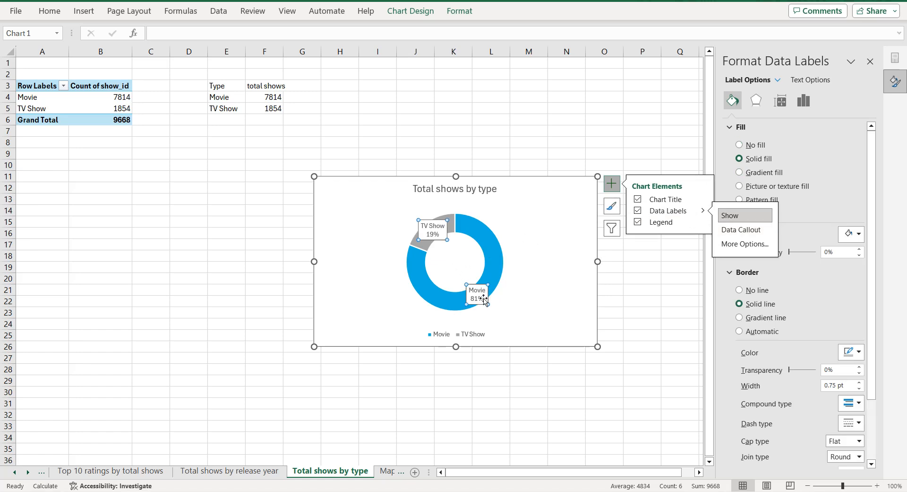
pyautogui.moveTo(487, 299); pyautogui.dragTo(517, 300)
pyautogui.moveTo(435, 220); pyautogui.dragTo(402, 206)
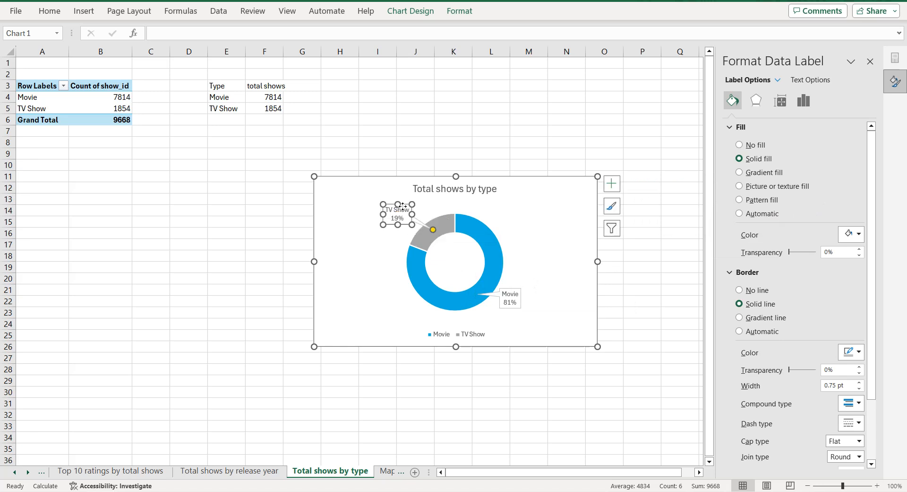
# Step: Remove the fill and the border line from the TV Show data label
pyautogui.click(740, 145)
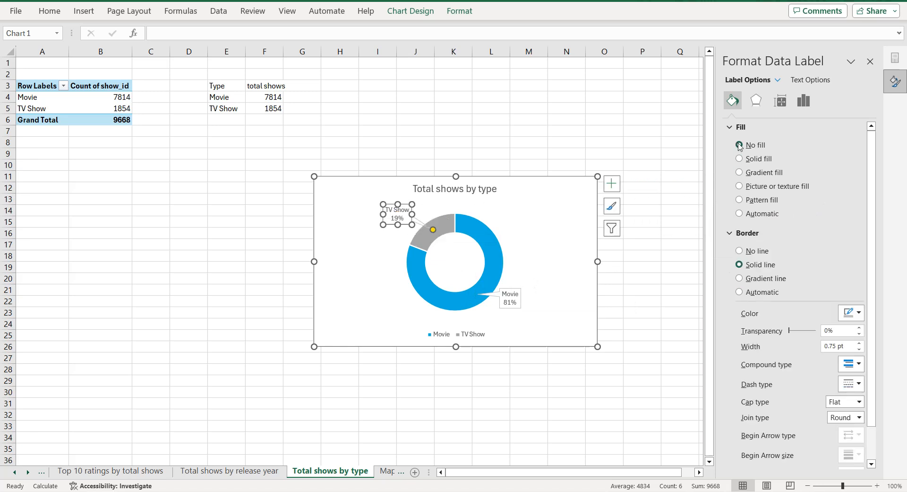
pyautogui.click(740, 252)
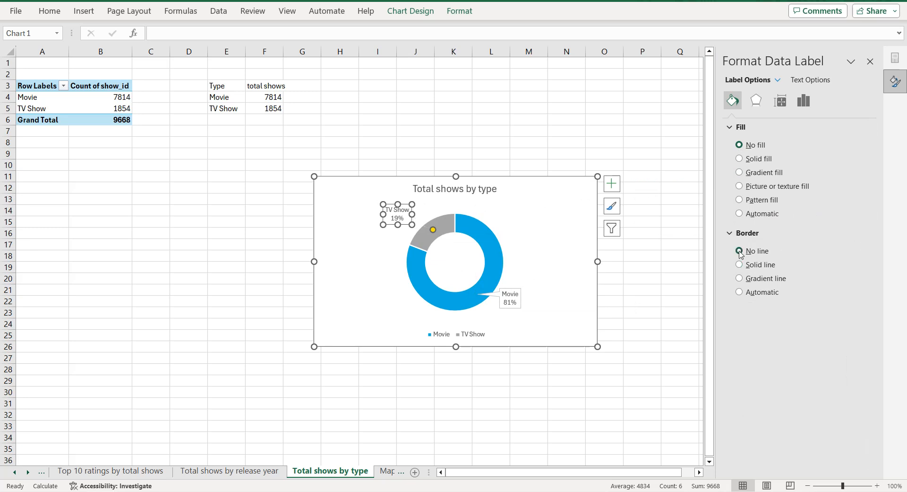
pyautogui.click(539, 248)
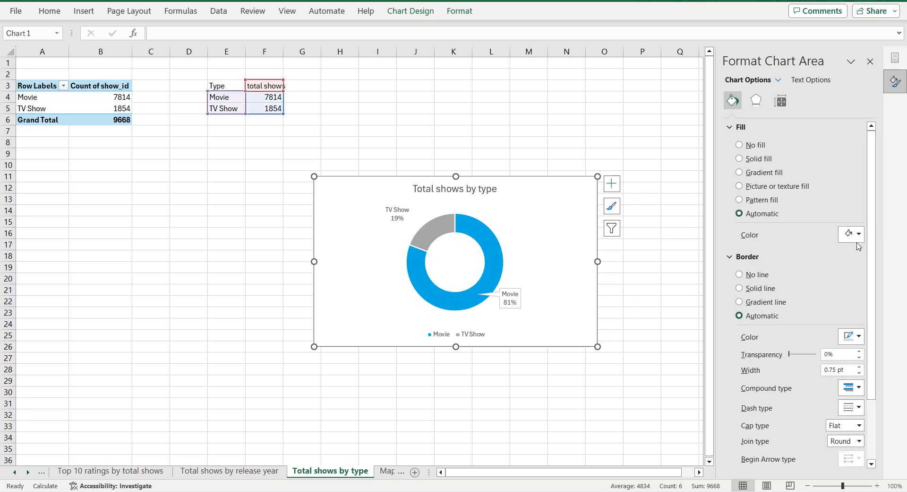
# Step: Fill the doughnut chart's background with the recently used dark navy and remove the border line around the ring's slices
pyautogui.click(851, 234)
pyautogui.click(826, 379)
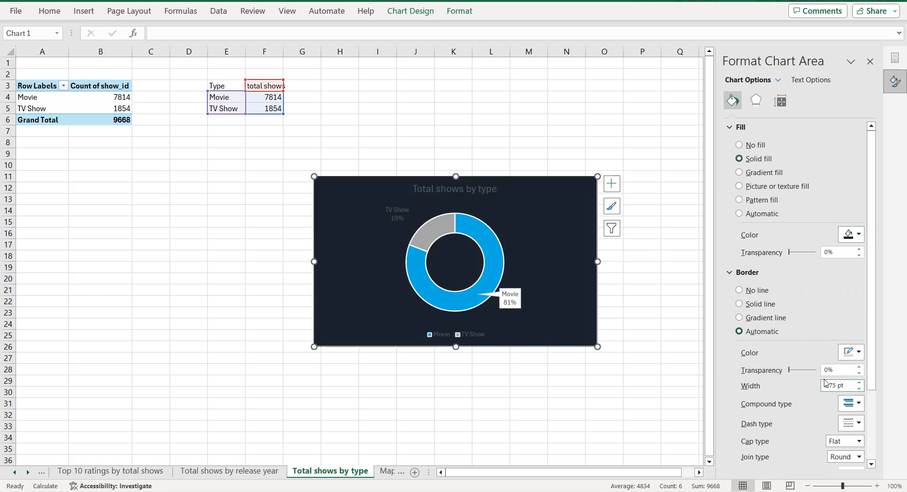
pyautogui.click(500, 256)
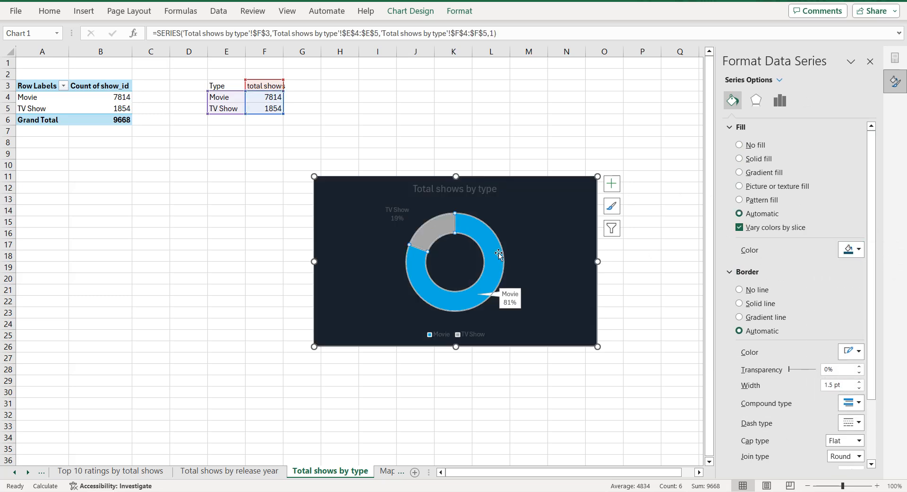
pyautogui.click(740, 290)
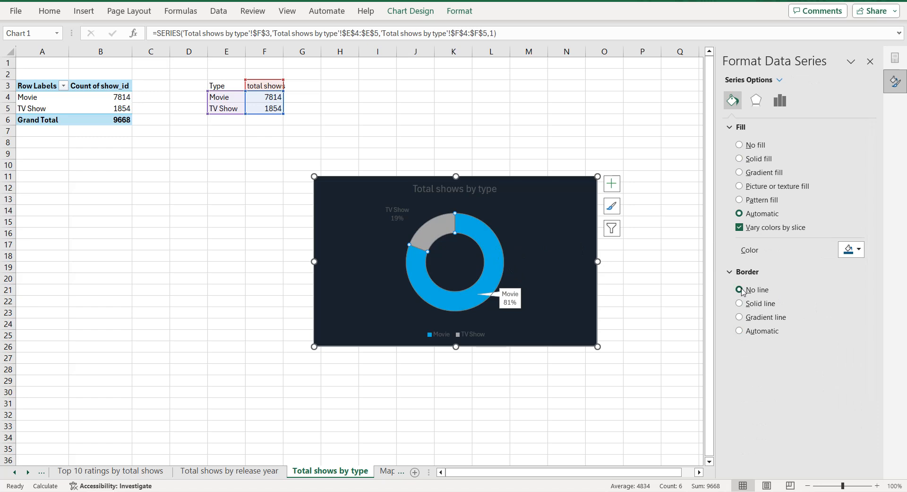
pyautogui.click(518, 246)
# Step: Change the text colour of the doughnut chart's data labels to white
pyautogui.click(402, 221)
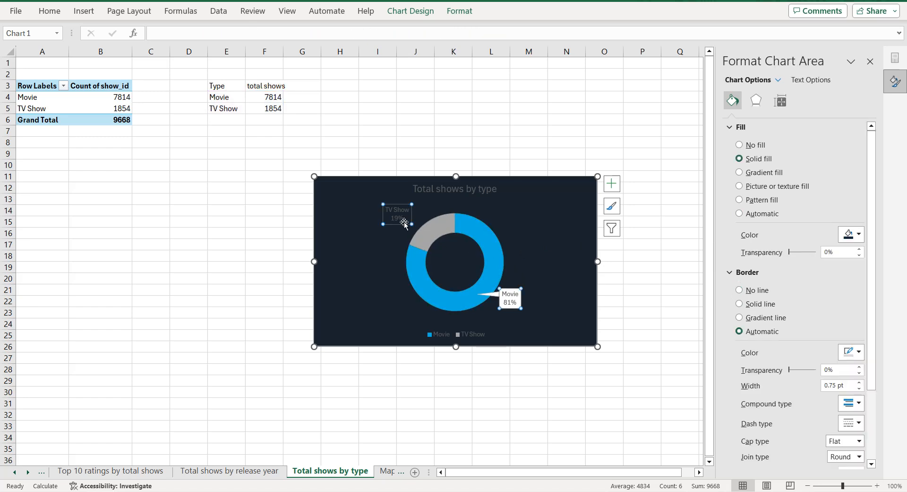
pyautogui.click(809, 80)
pyautogui.click(857, 221)
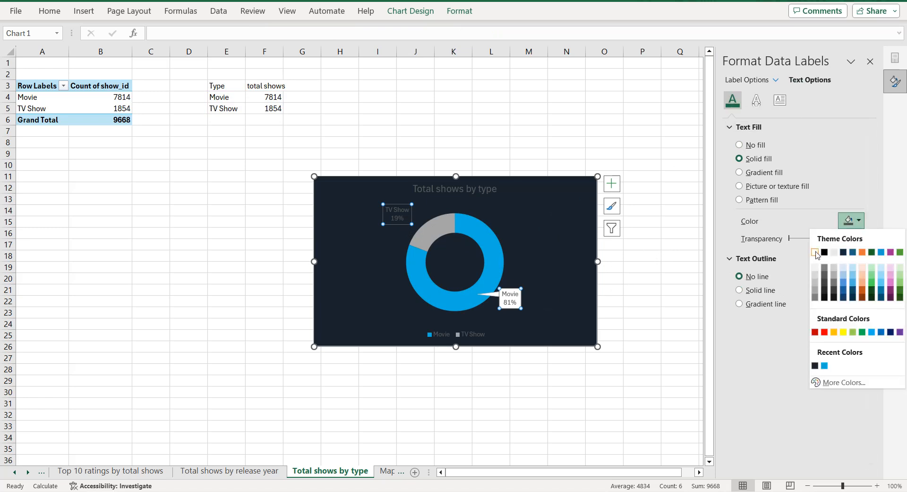
pyautogui.click(818, 254)
# Step: Change the text colour of the doughnut chart's legend and title to white
pyautogui.click(470, 334)
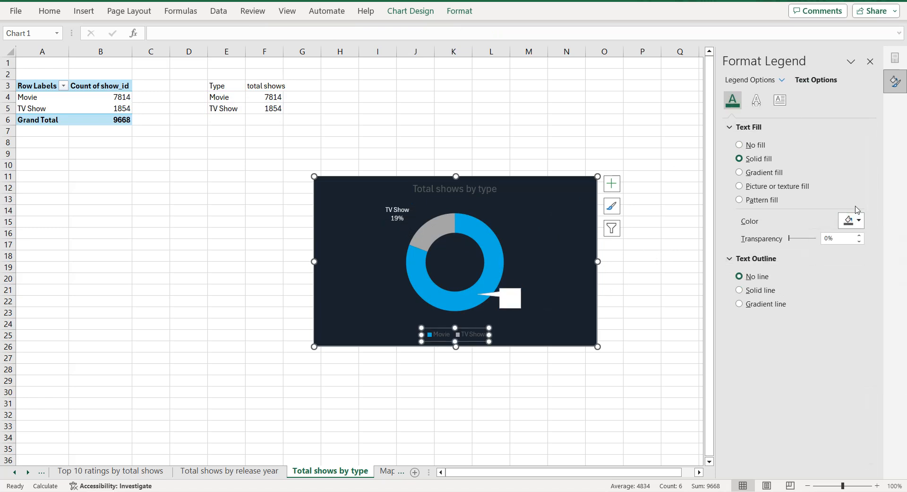
pyautogui.click(859, 220)
pyautogui.click(816, 252)
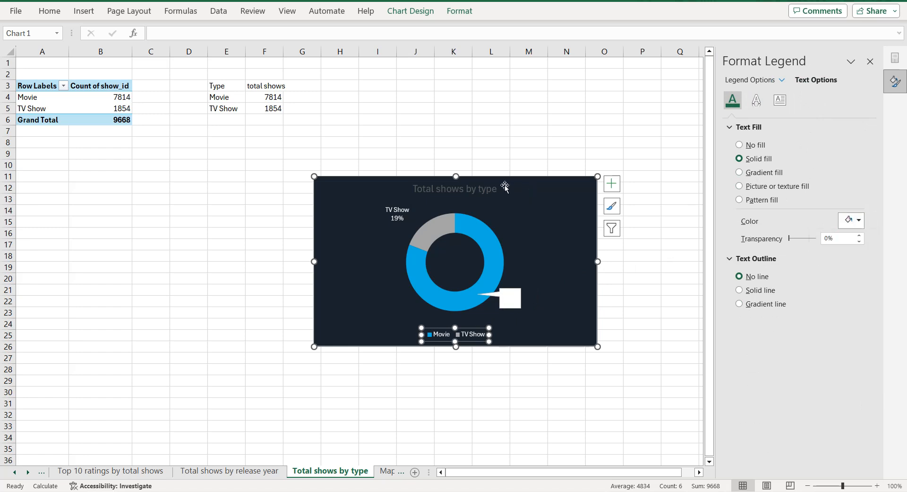
pyautogui.click(471, 189)
pyautogui.click(841, 225)
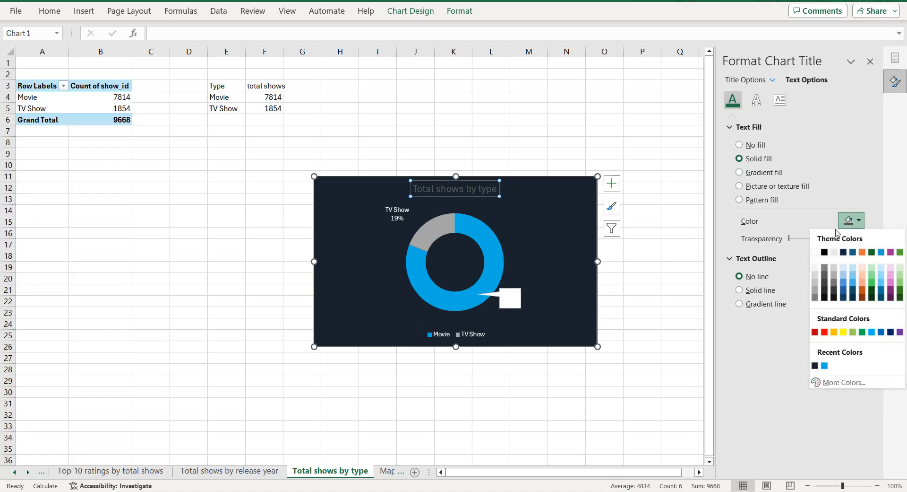
pyautogui.click(816, 252)
# Step: Remove the border line and the fill from the doughnut chart's data labels
pyautogui.click(505, 296)
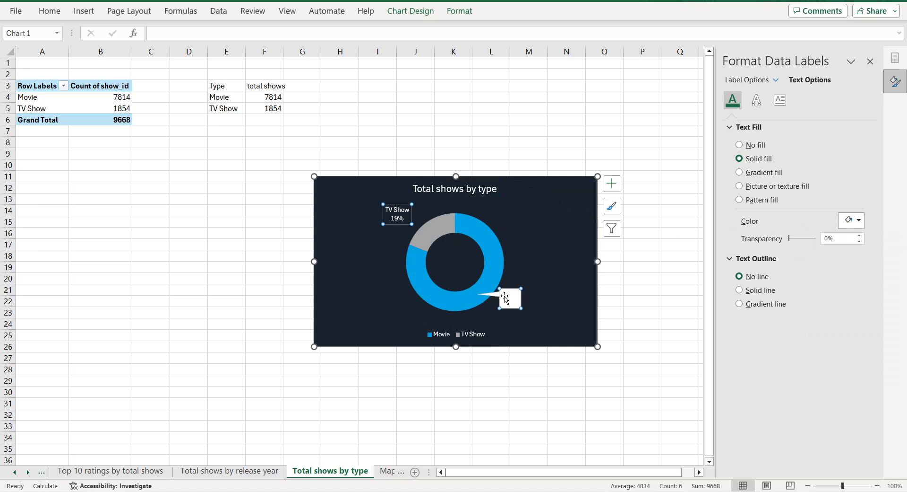
pyautogui.click(747, 80)
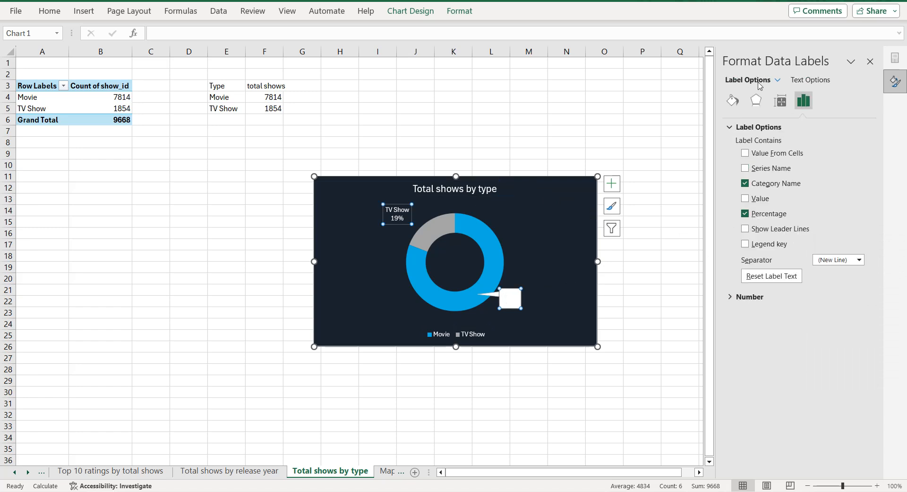
pyautogui.click(740, 105)
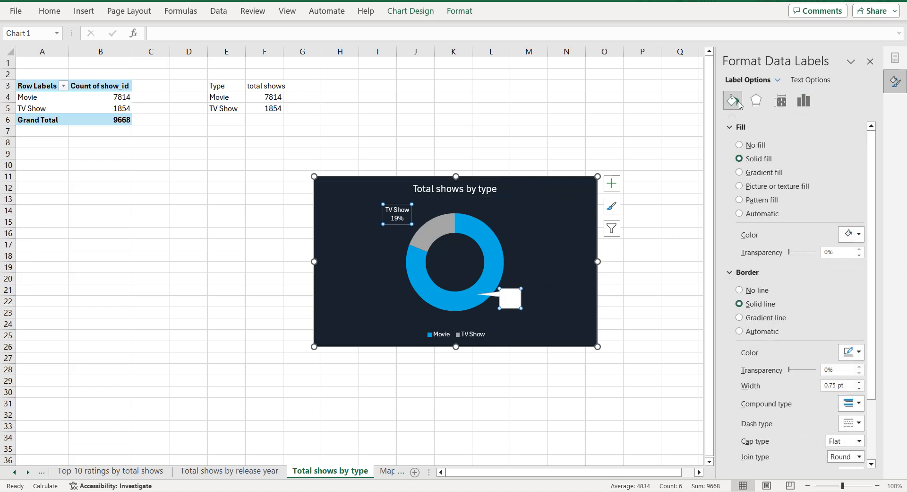
pyautogui.click(740, 290)
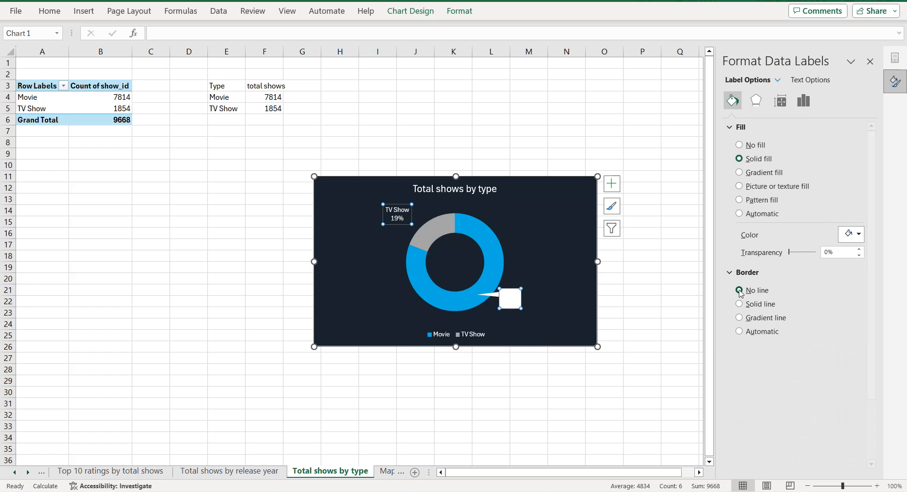
pyautogui.click(740, 145)
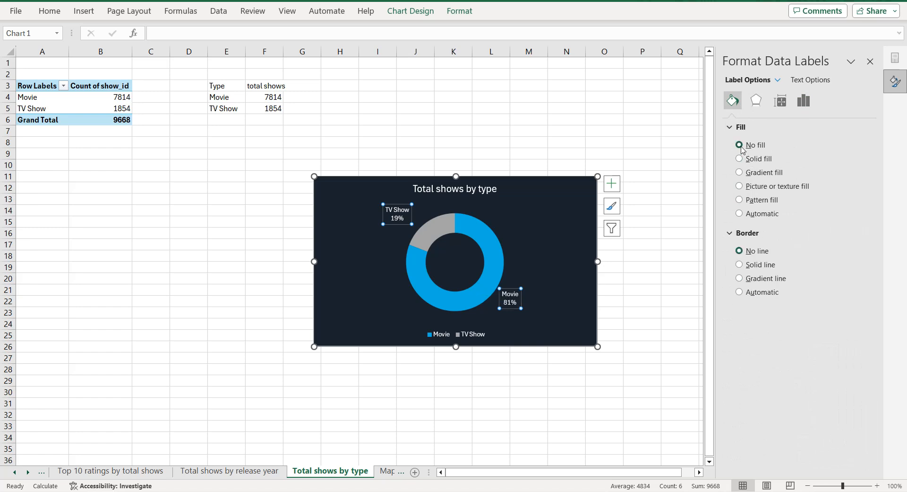
# Step: Add the value to the doughnut chart's data labels and adjust the Movie label so it wraps onto two lines outside the ring
pyautogui.click(804, 101)
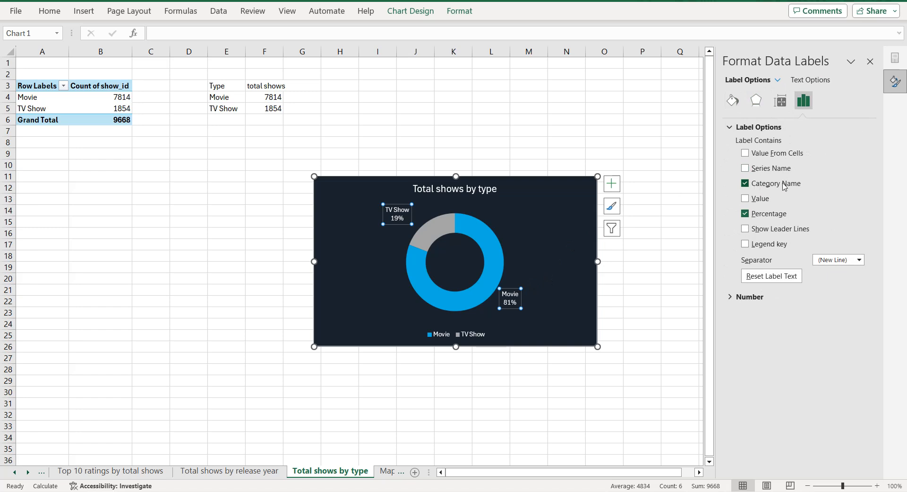
pyautogui.click(745, 199)
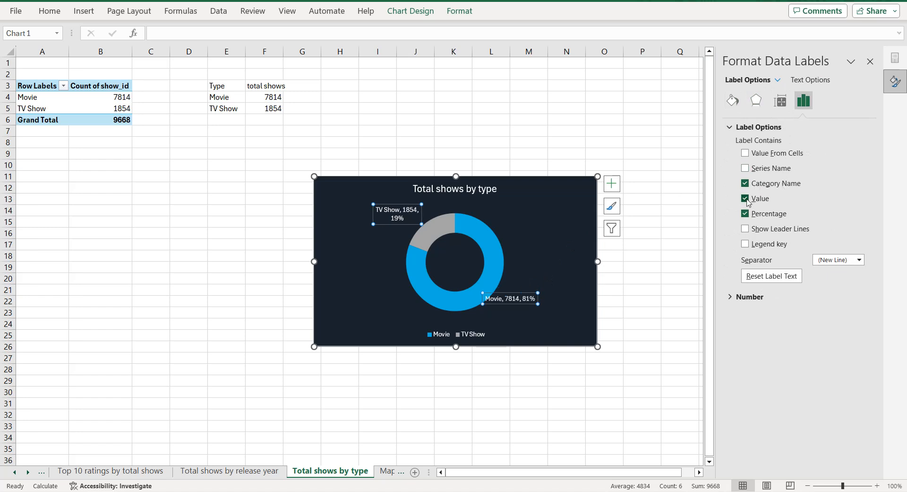
pyautogui.click(536, 303)
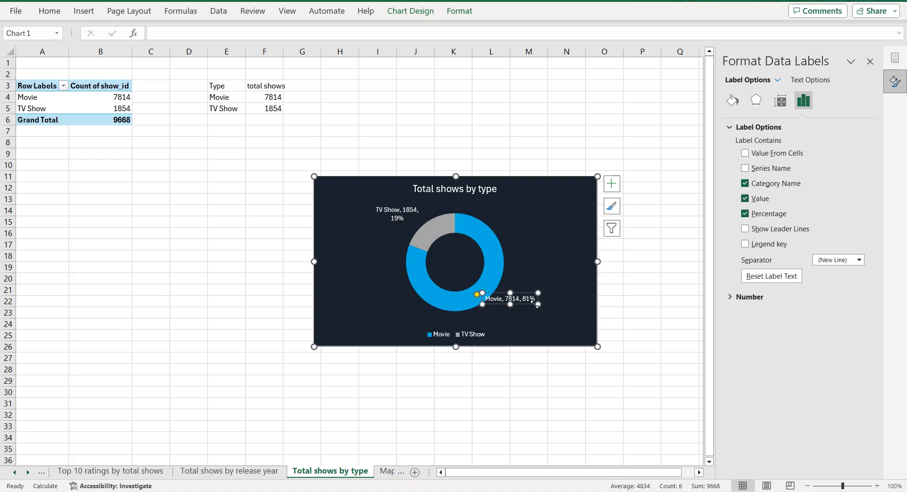
pyautogui.moveTo(511, 304); pyautogui.dragTo(525, 291)
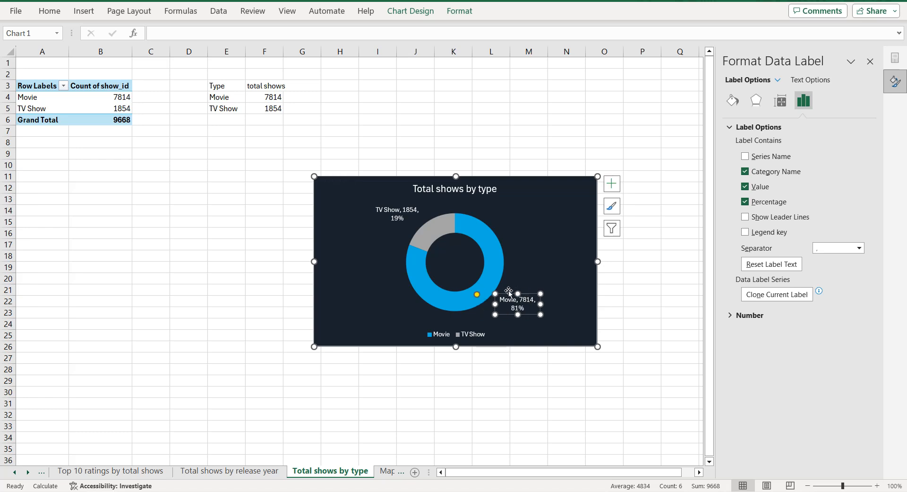
pyautogui.click(400, 212)
pyautogui.click(519, 210)
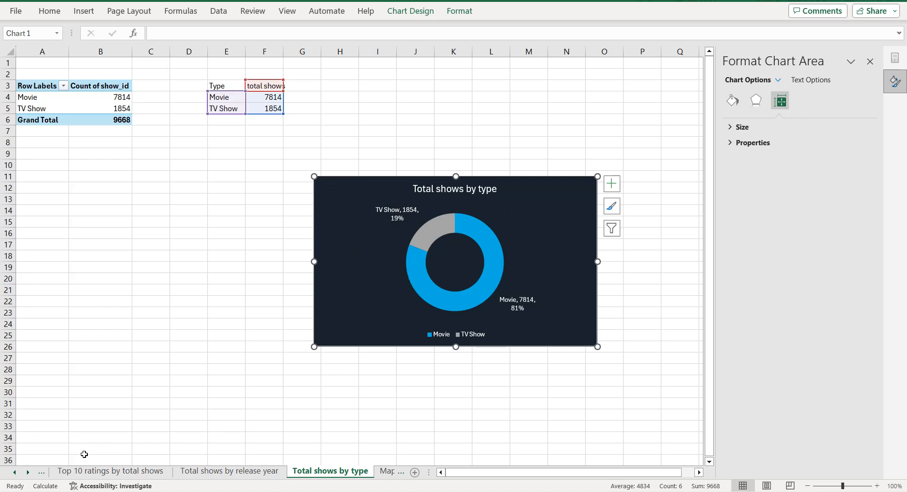
# Step: Paste the doughnut chart into the Dashboard sheet and place it beside the Total shows by release year chart
pyautogui.click(16, 472)
pyautogui.click(100, 470)
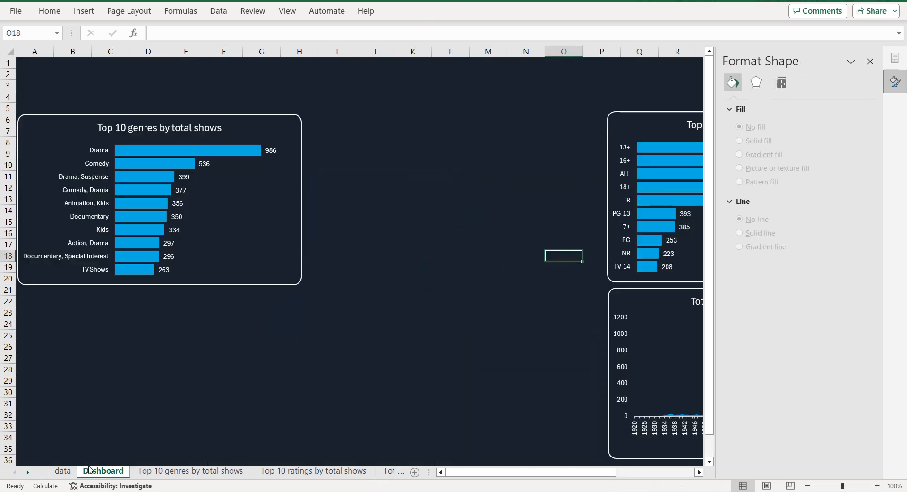
pyautogui.hotkey('ctrl', 'v')
pyautogui.moveTo(571, 248); pyautogui.dragTo(344, 289)
# Step: Give the dashboard's doughnut chart a white 1 pt border with rounded corners and close the formatting pane
pyautogui.click(851, 352)
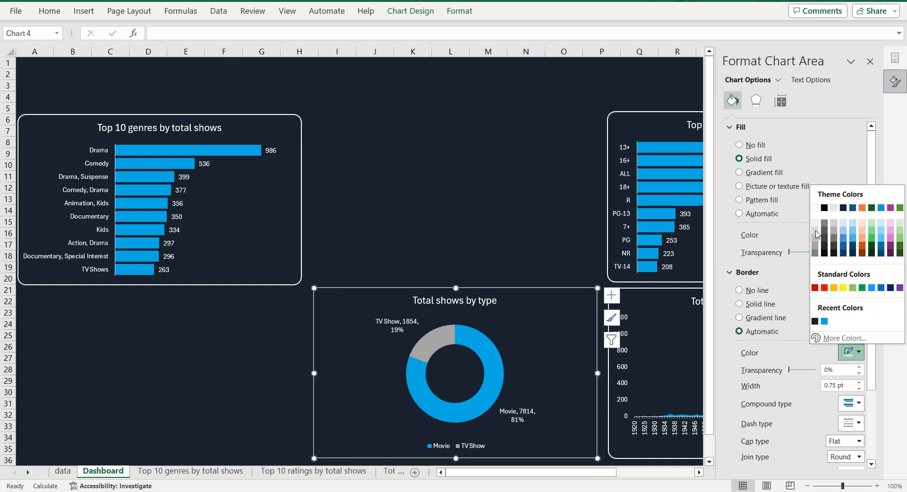
pyautogui.click(815, 207)
pyautogui.click(860, 381)
pyautogui.scroll(-2, 846, 379)
pyautogui.scroll(-2, 846, 379)
pyautogui.click(746, 458)
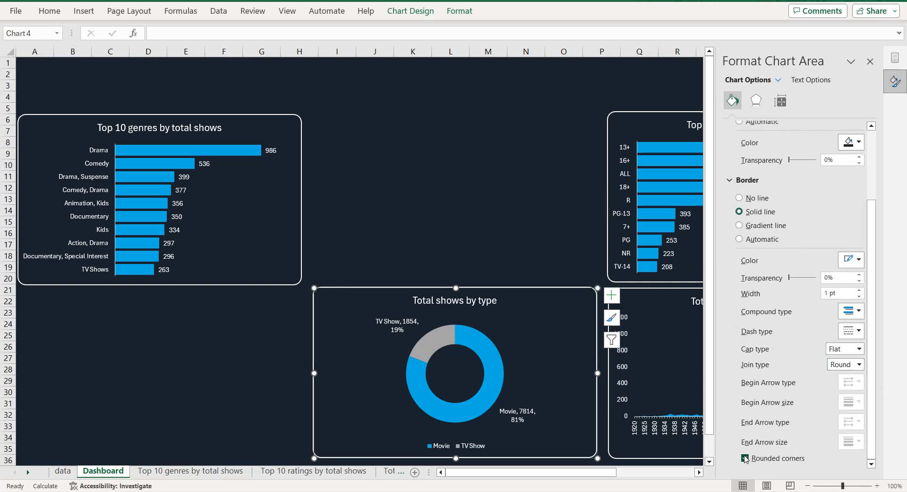
pyautogui.click(521, 236)
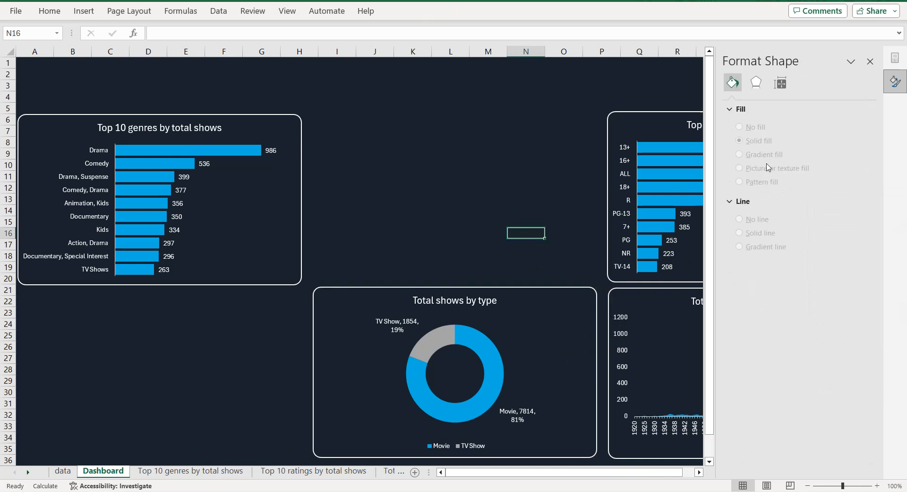
pyautogui.click(870, 61)
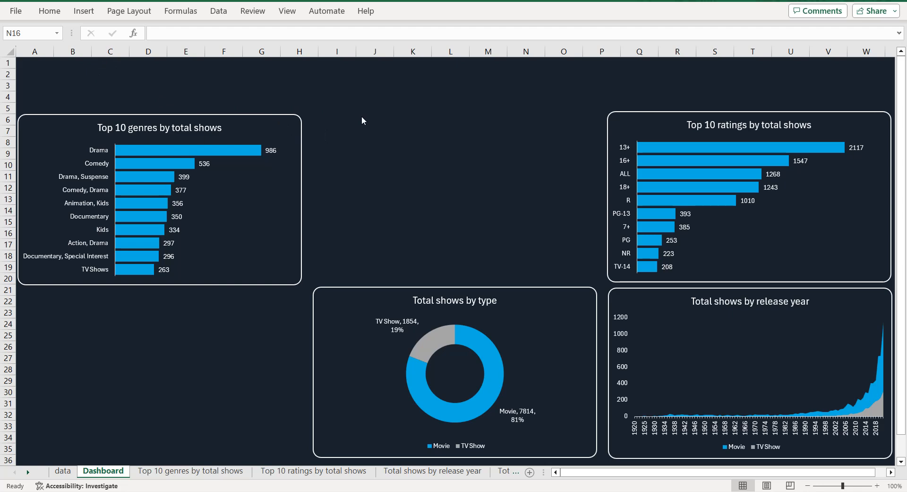
# Step: Insert the Prime Video logo picture from this device over the cells and move it to the middle of the dashboard
pyautogui.click(93, 14)
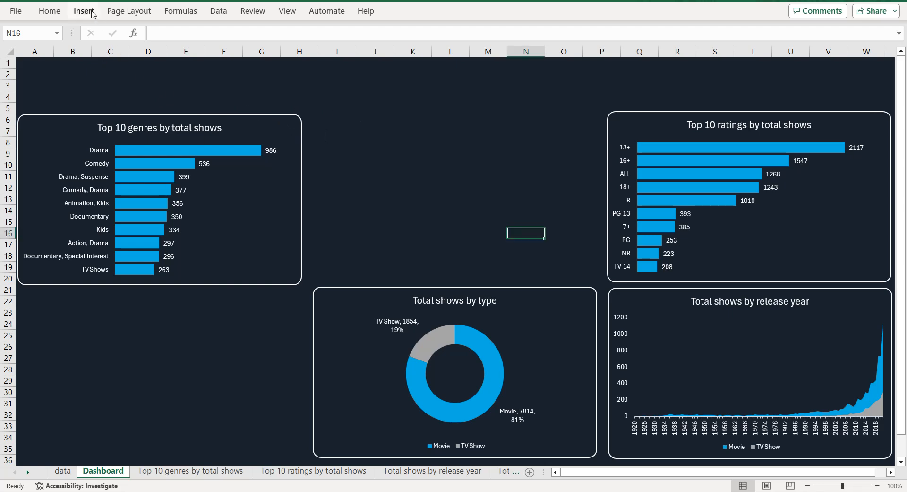
pyautogui.click(84, 10)
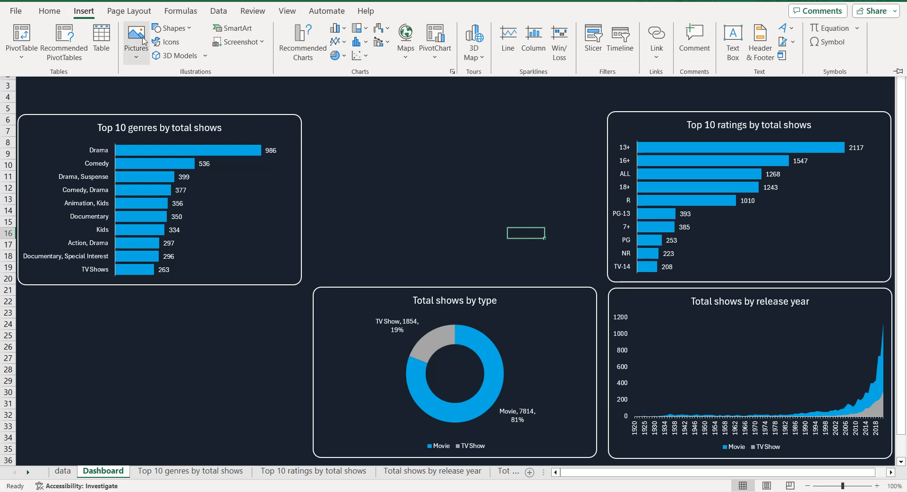
pyautogui.click(138, 40)
pyautogui.moveTo(164, 93)
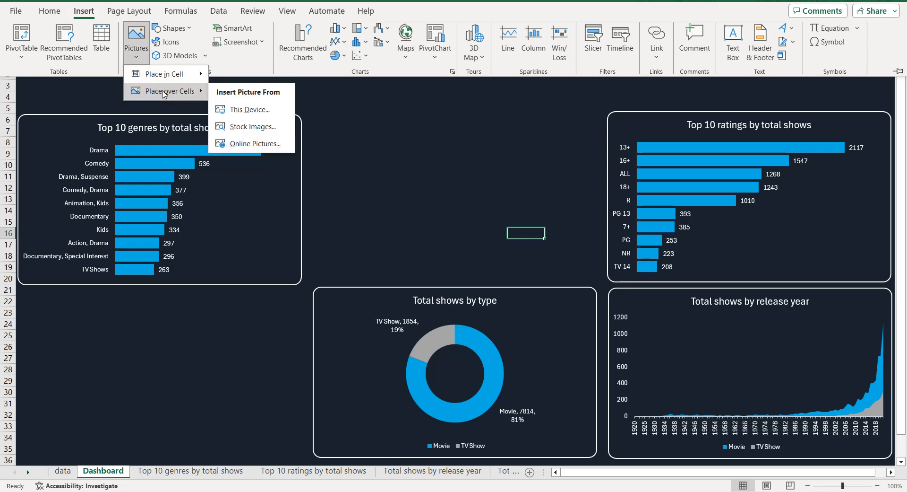
pyautogui.click(224, 110)
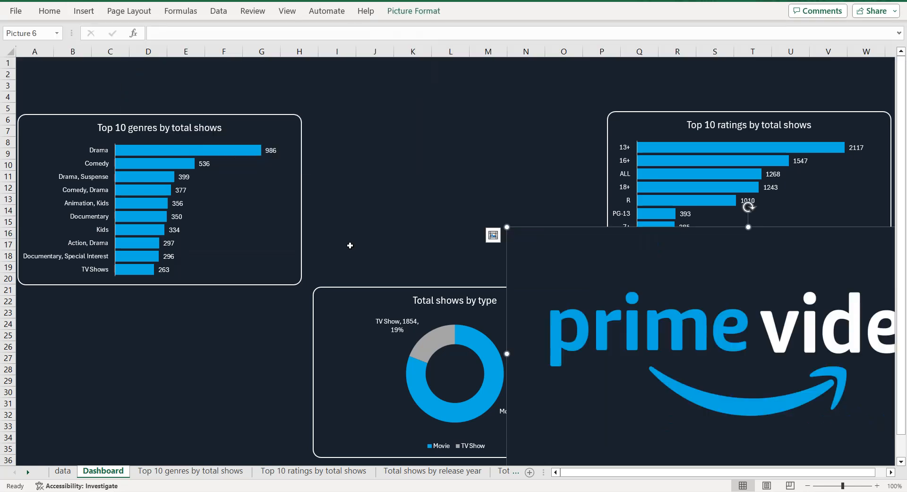
pyautogui.moveTo(600, 247); pyautogui.dragTo(337, 126)
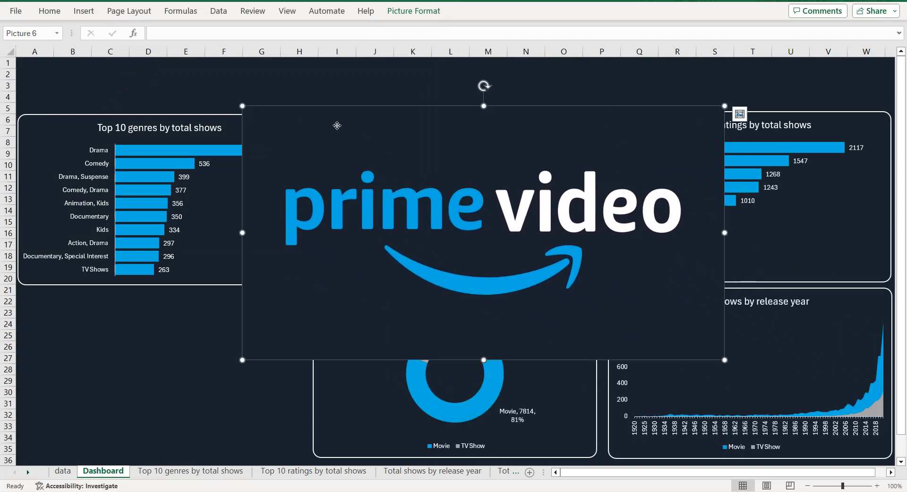
# Step: Crop the Prime Video logo to a rounded rectangle shape and give it a white picture border
pyautogui.click(413, 11)
pyautogui.click(773, 55)
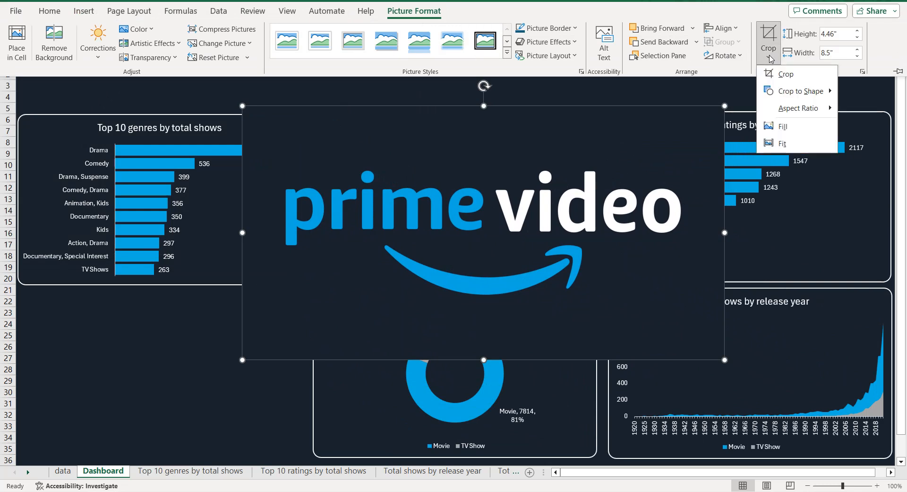
pyautogui.moveTo(789, 95)
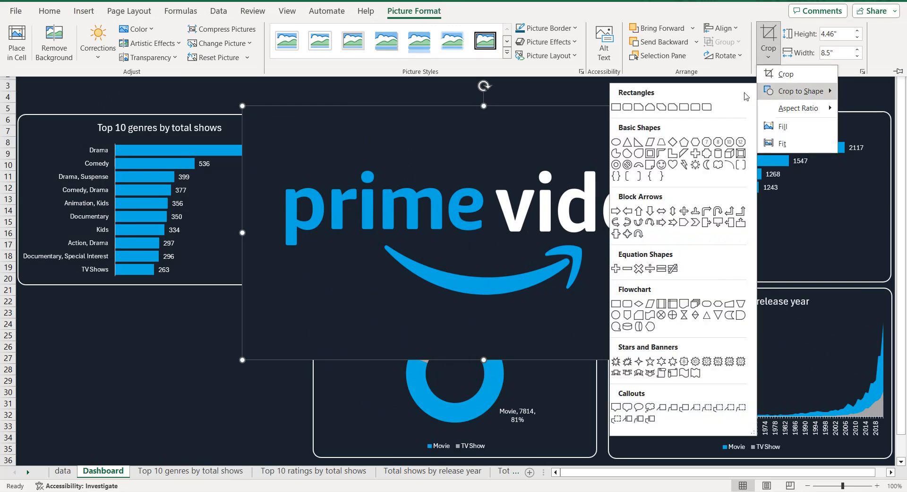
pyautogui.click(627, 107)
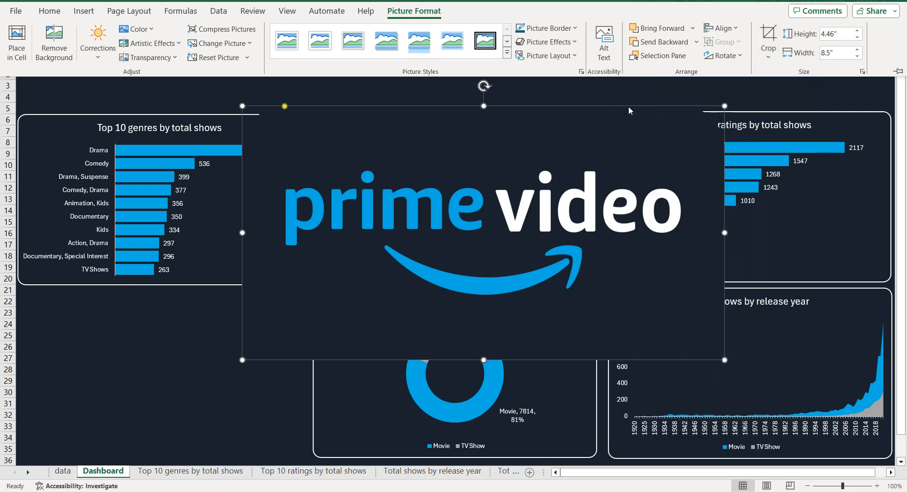
pyautogui.click(571, 32)
pyautogui.click(517, 76)
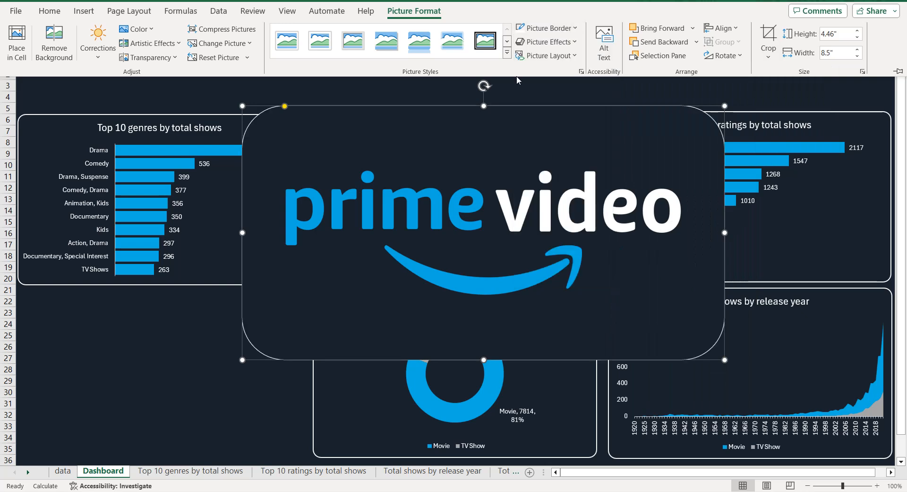
# Step: Reduce the logo's corner rounding, shrink it and place it between the genres and ratings charts, above the doughnut chart
pyautogui.click(285, 105)
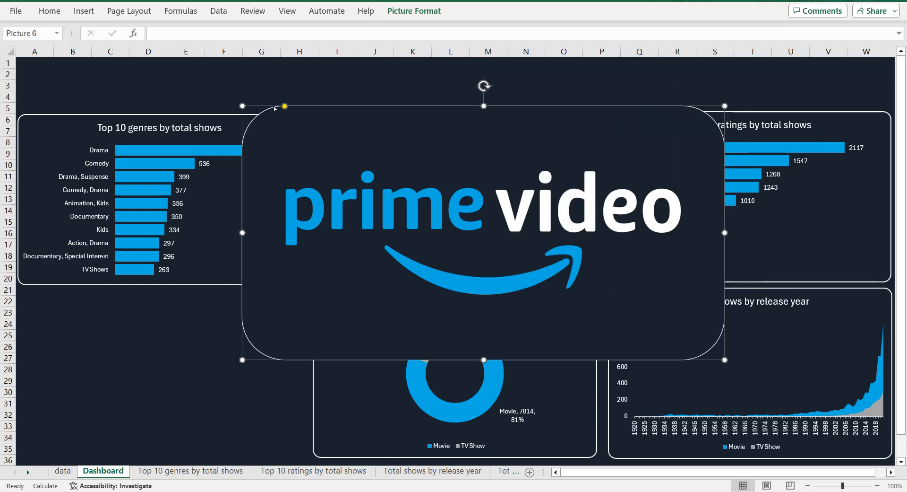
pyautogui.moveTo(284, 106); pyautogui.dragTo(255, 107)
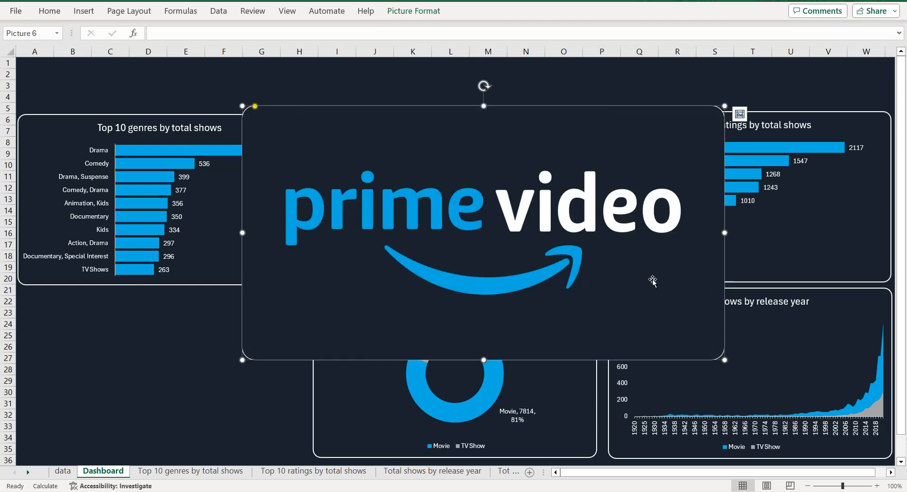
pyautogui.moveTo(724, 359); pyautogui.dragTo(498, 256)
pyautogui.moveTo(456, 201); pyautogui.dragTo(512, 204)
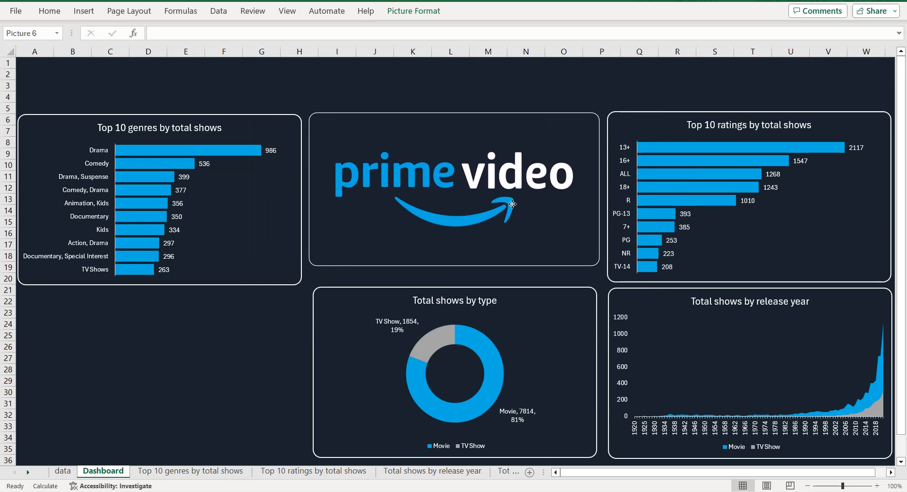
# Step: Stretch the Prime Video logo picture down toward the doughnut chart and slightly widen it to fill the gap between the genres and ratings charts
pyautogui.moveTo(456, 265); pyautogui.dragTo(456, 282)
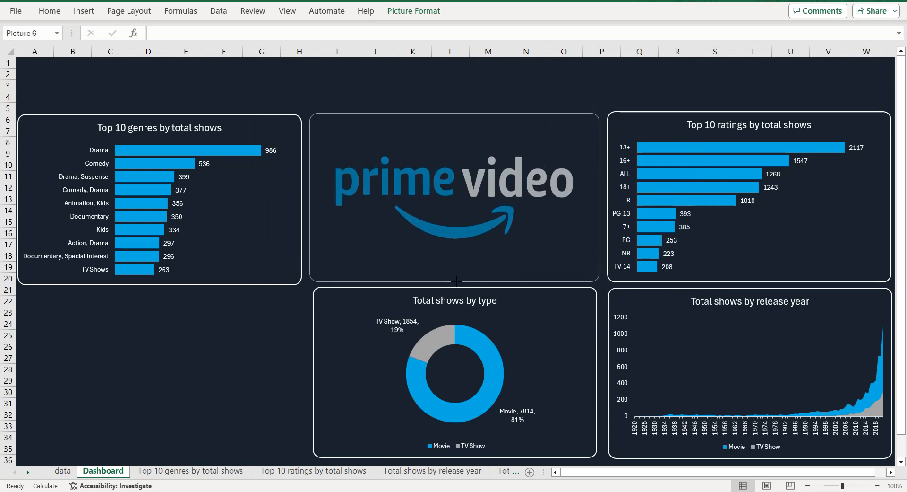
pyautogui.moveTo(600, 198); pyautogui.dragTo(602, 197)
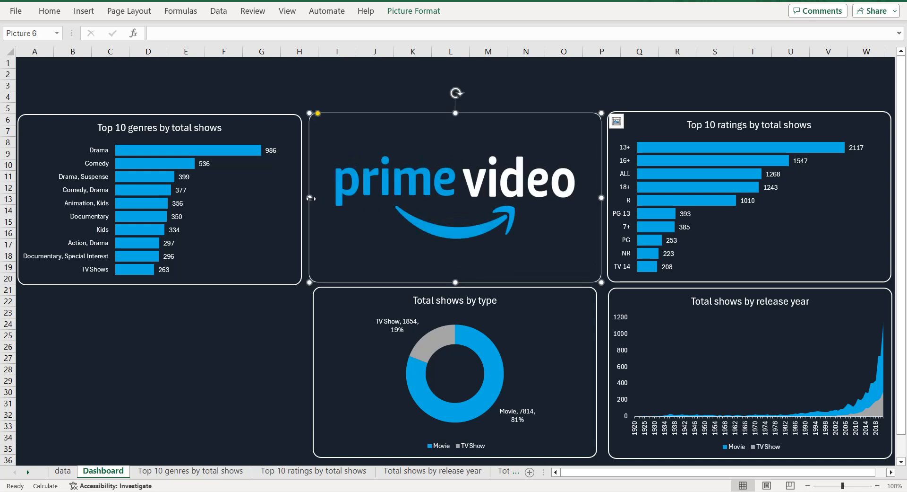
pyautogui.moveTo(309, 198); pyautogui.dragTo(309, 197)
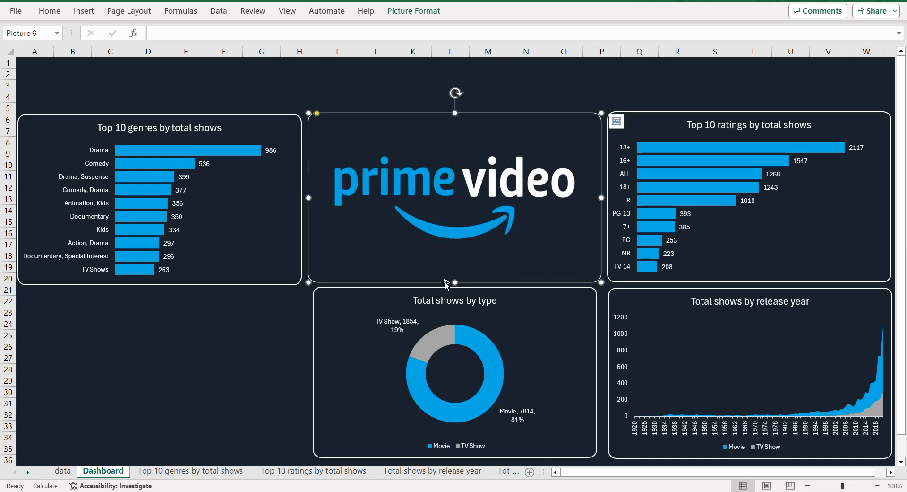
# Step: Widen the Total shows by type doughnut chart to match the logo's width and fine-tune the logo's lower edge
pyautogui.click(595, 340)
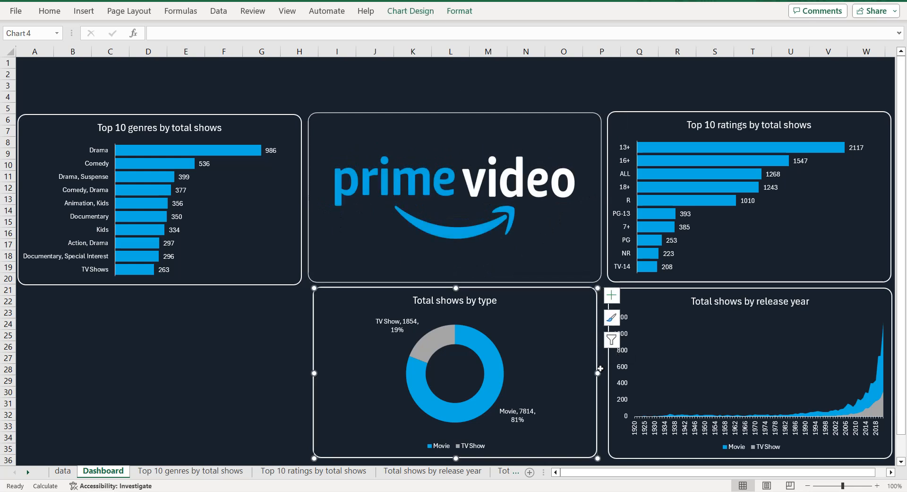
pyautogui.moveTo(598, 372); pyautogui.dragTo(602, 373)
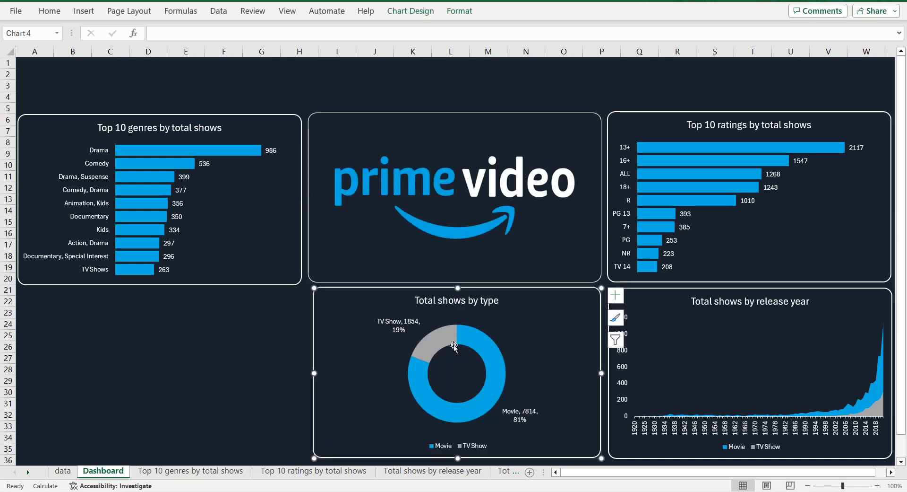
pyautogui.moveTo(315, 373); pyautogui.dragTo(309, 372)
pyautogui.click(350, 271)
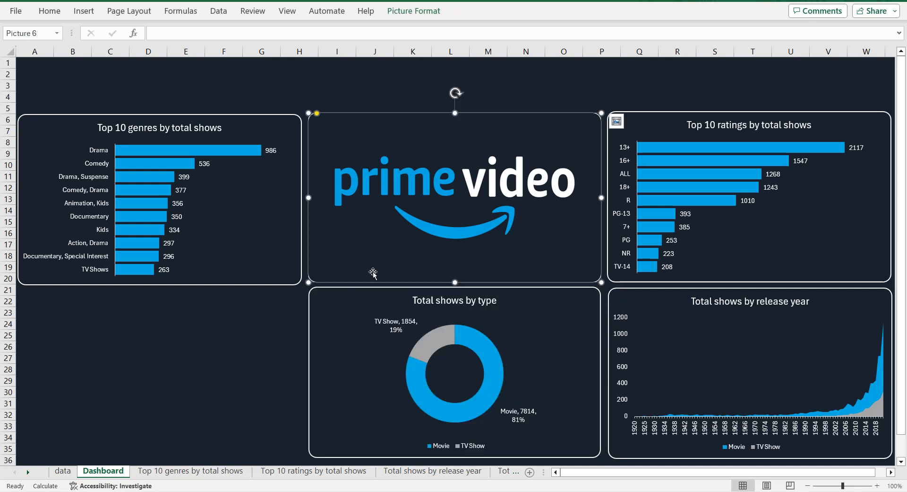
pyautogui.moveTo(455, 282); pyautogui.dragTo(455, 283)
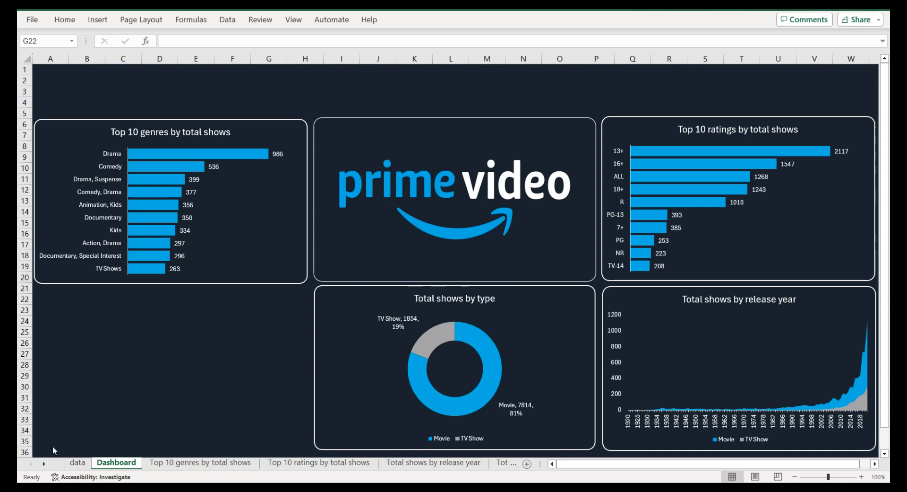
# Step: On the Map sheet, build the PivotTable with country as rows and the count of show_id as values
pyautogui.click(44, 464)
pyautogui.click(44, 463)
pyautogui.click(44, 464)
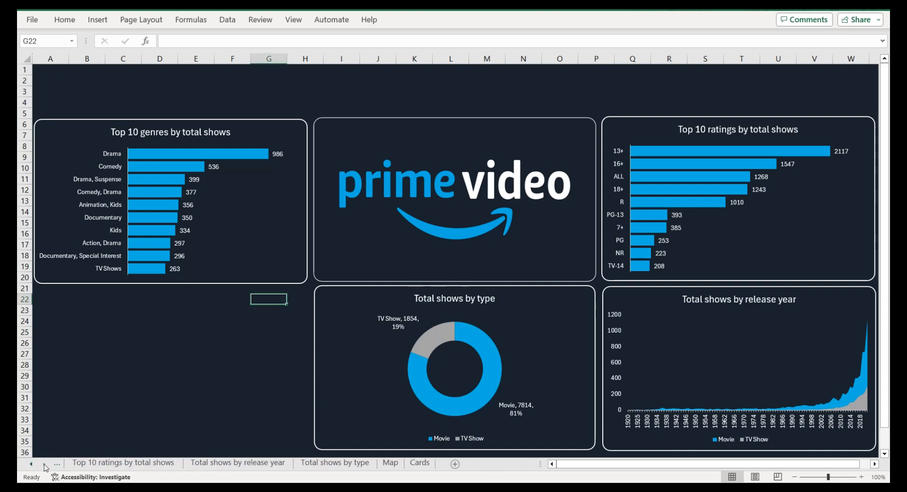
pyautogui.click(390, 463)
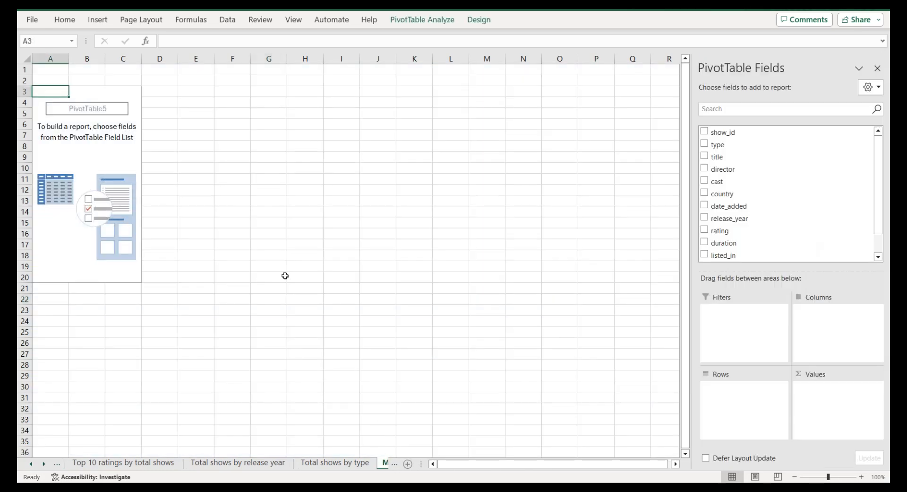
pyautogui.moveTo(724, 194); pyautogui.dragTo(728, 385)
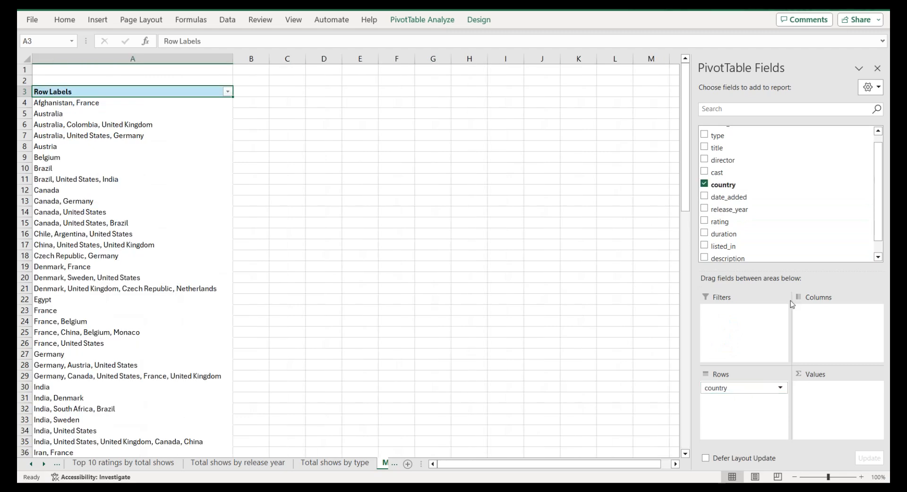
pyautogui.scroll(1, 745, 171)
pyautogui.moveTo(735, 134); pyautogui.dragTo(813, 389)
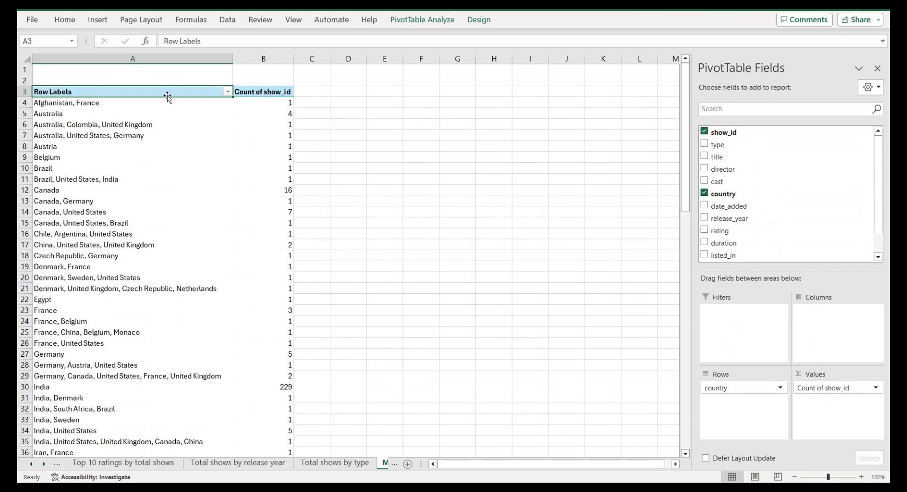
# Step: Remove the Grand Total row from the country PivotTable
pyautogui.hotkey('ctrl', 'shift', 'End')
pyautogui.scroll(-2, 109, 379)
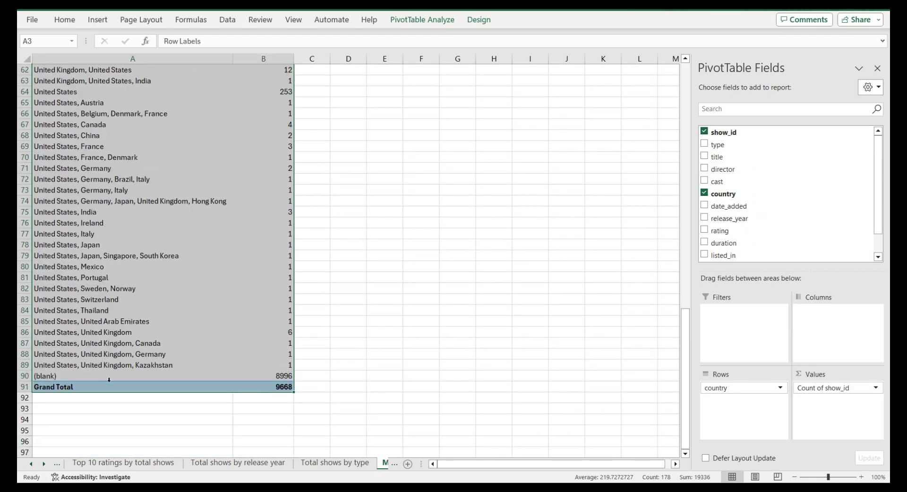
pyautogui.click(101, 386)
pyautogui.rightClick(101, 386)
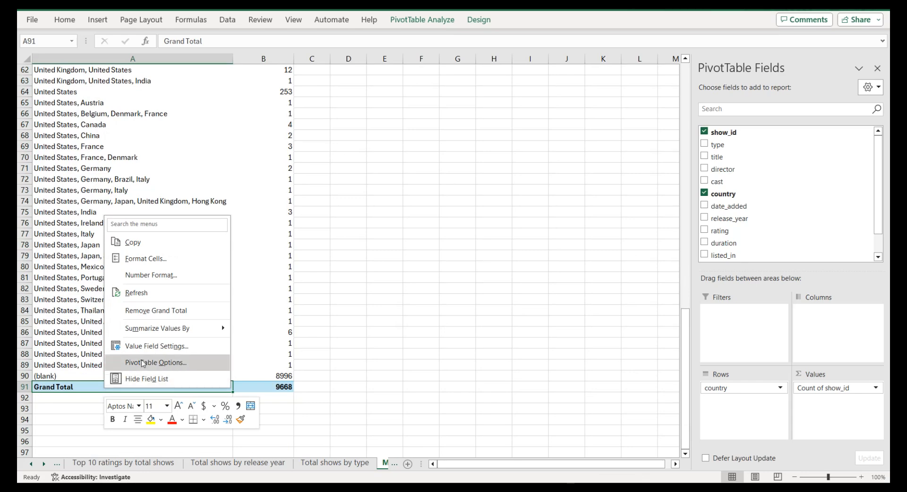
pyautogui.click(148, 310)
# Step: Copy the whole country PivotTable and paste it as values starting at cell E3
pyautogui.click(197, 172)
pyautogui.hotkey('ctrl', 'a')
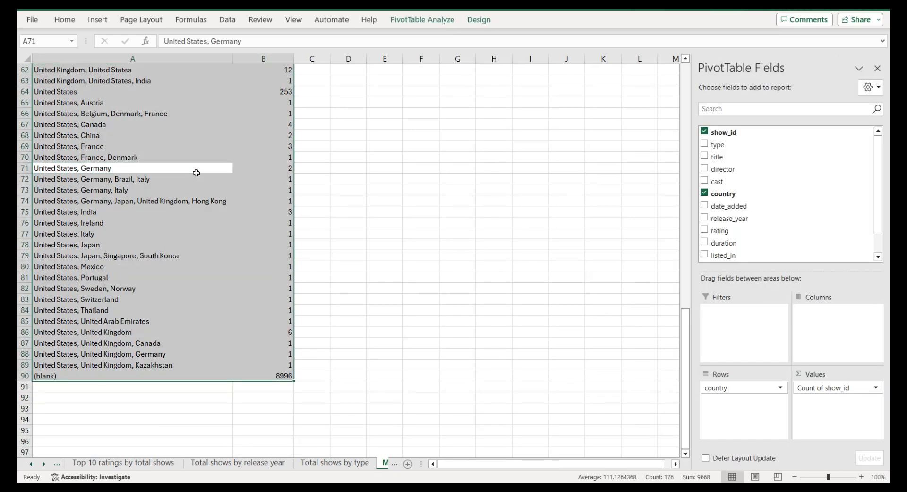
pyautogui.hotkey('ctrl', 'c')
pyautogui.moveTo(685, 335); pyautogui.dragTo(671, 95)
pyautogui.click(392, 92)
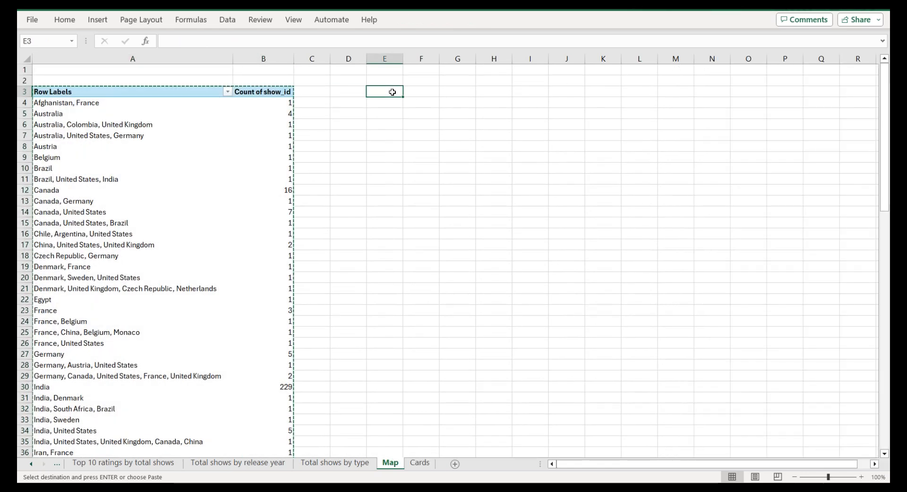
pyautogui.rightClick(392, 91)
pyautogui.click(439, 171)
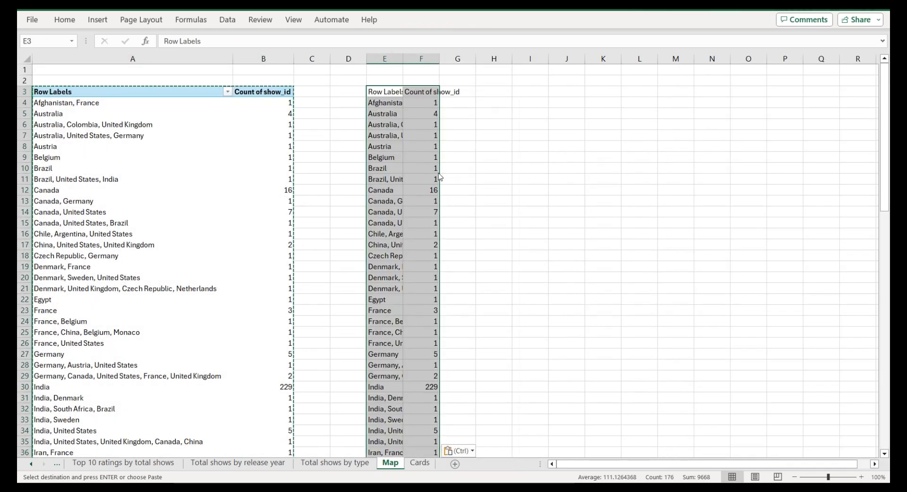
# Step: Convert the pasted country data in columns E and F into a table with headers
pyautogui.click(98, 20)
pyautogui.click(113, 45)
pyautogui.click(448, 259)
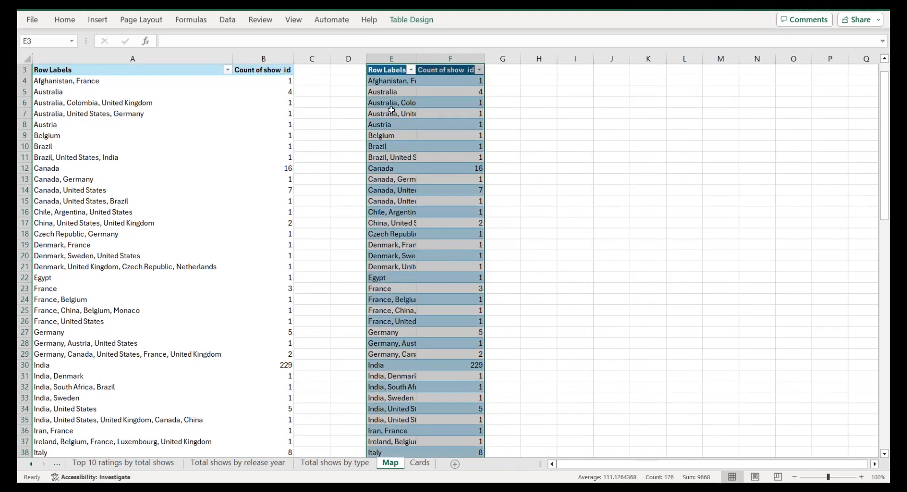
# Step: Rename the new table's headers to "Country" and "total shows"
pyautogui.click(382, 75)
pyautogui.doubleClick(235, 40)
pyautogui.tripleClick(236, 40)
pyautogui.write('Country')
pyautogui.press('Tab')
pyautogui.click(256, 41)
pyautogui.tripleClick(255, 41)
pyautogui.write('total shows')
pyautogui.click(397, 100)
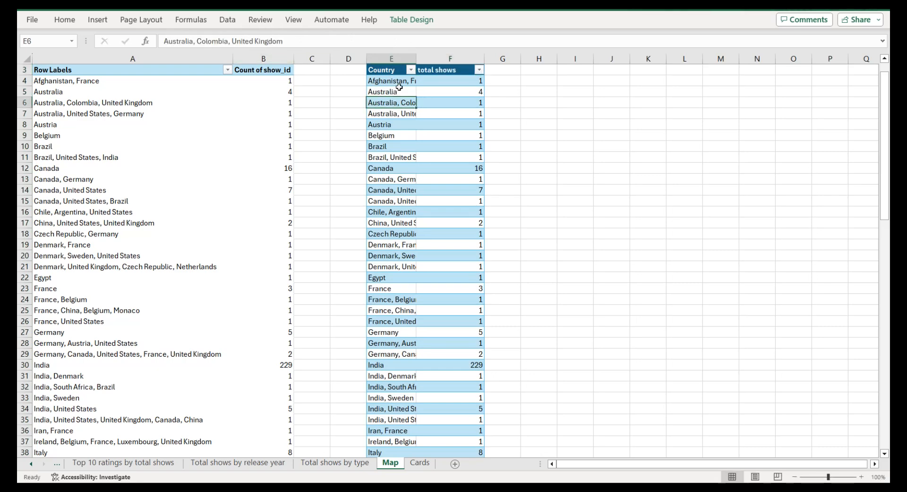